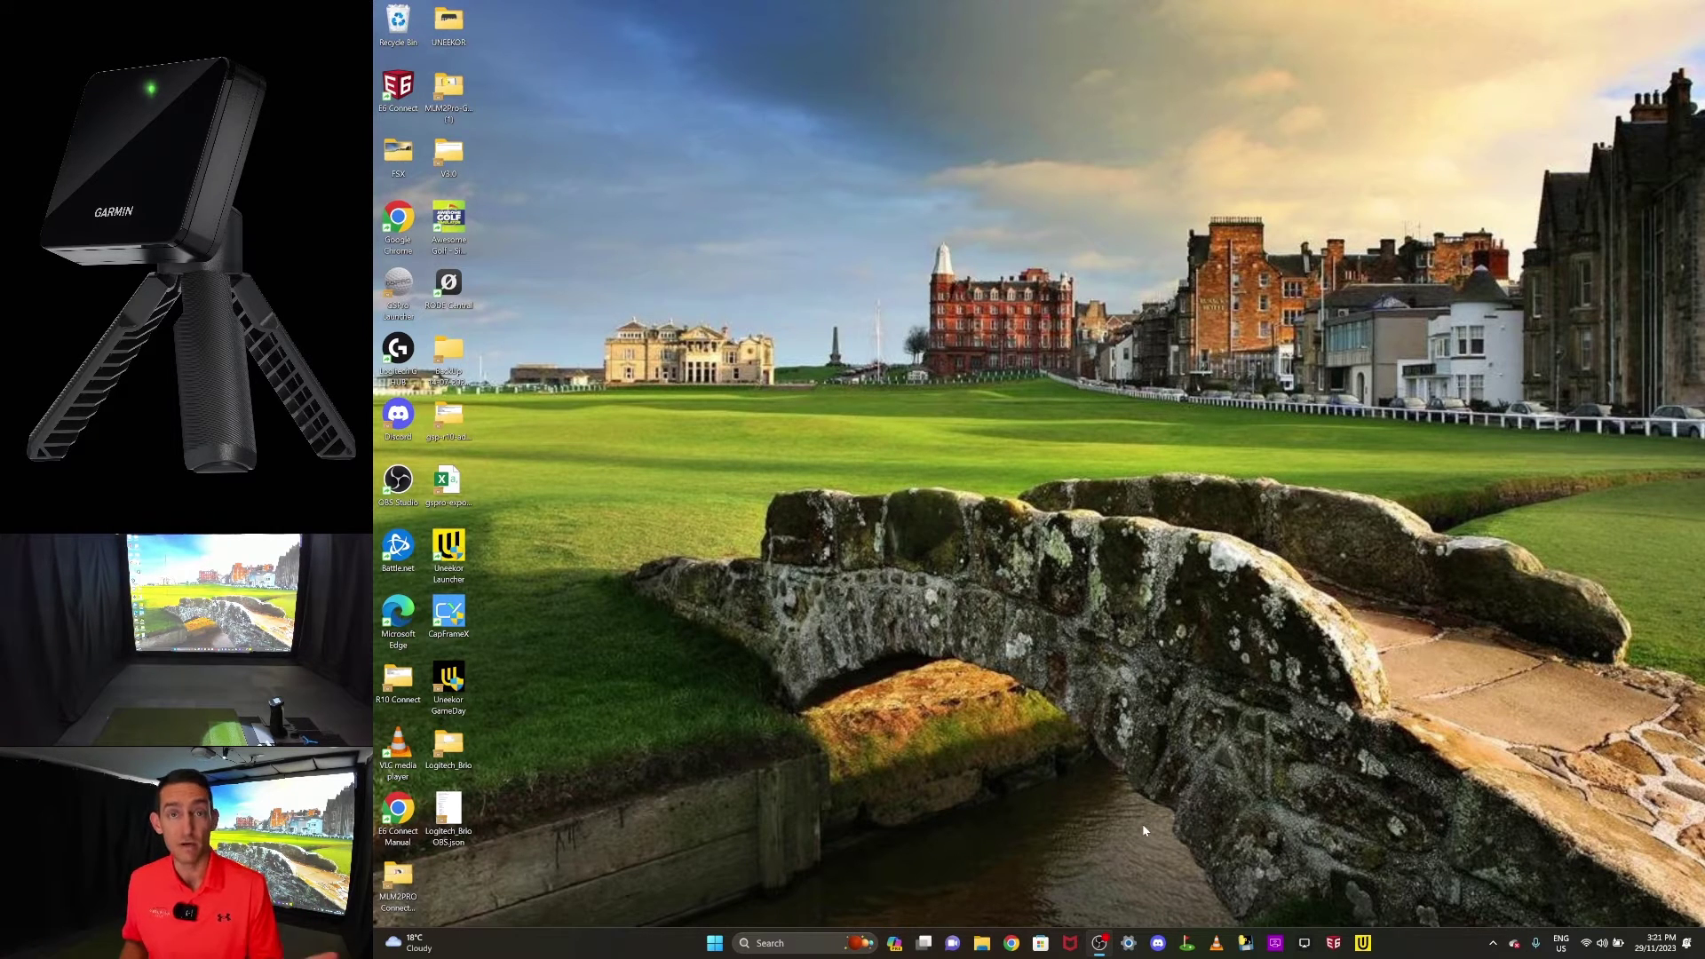
Open Bluetooth & devices and remove the paired Foresight_GC2 5788 and Approach R10
left_click(1128, 943)
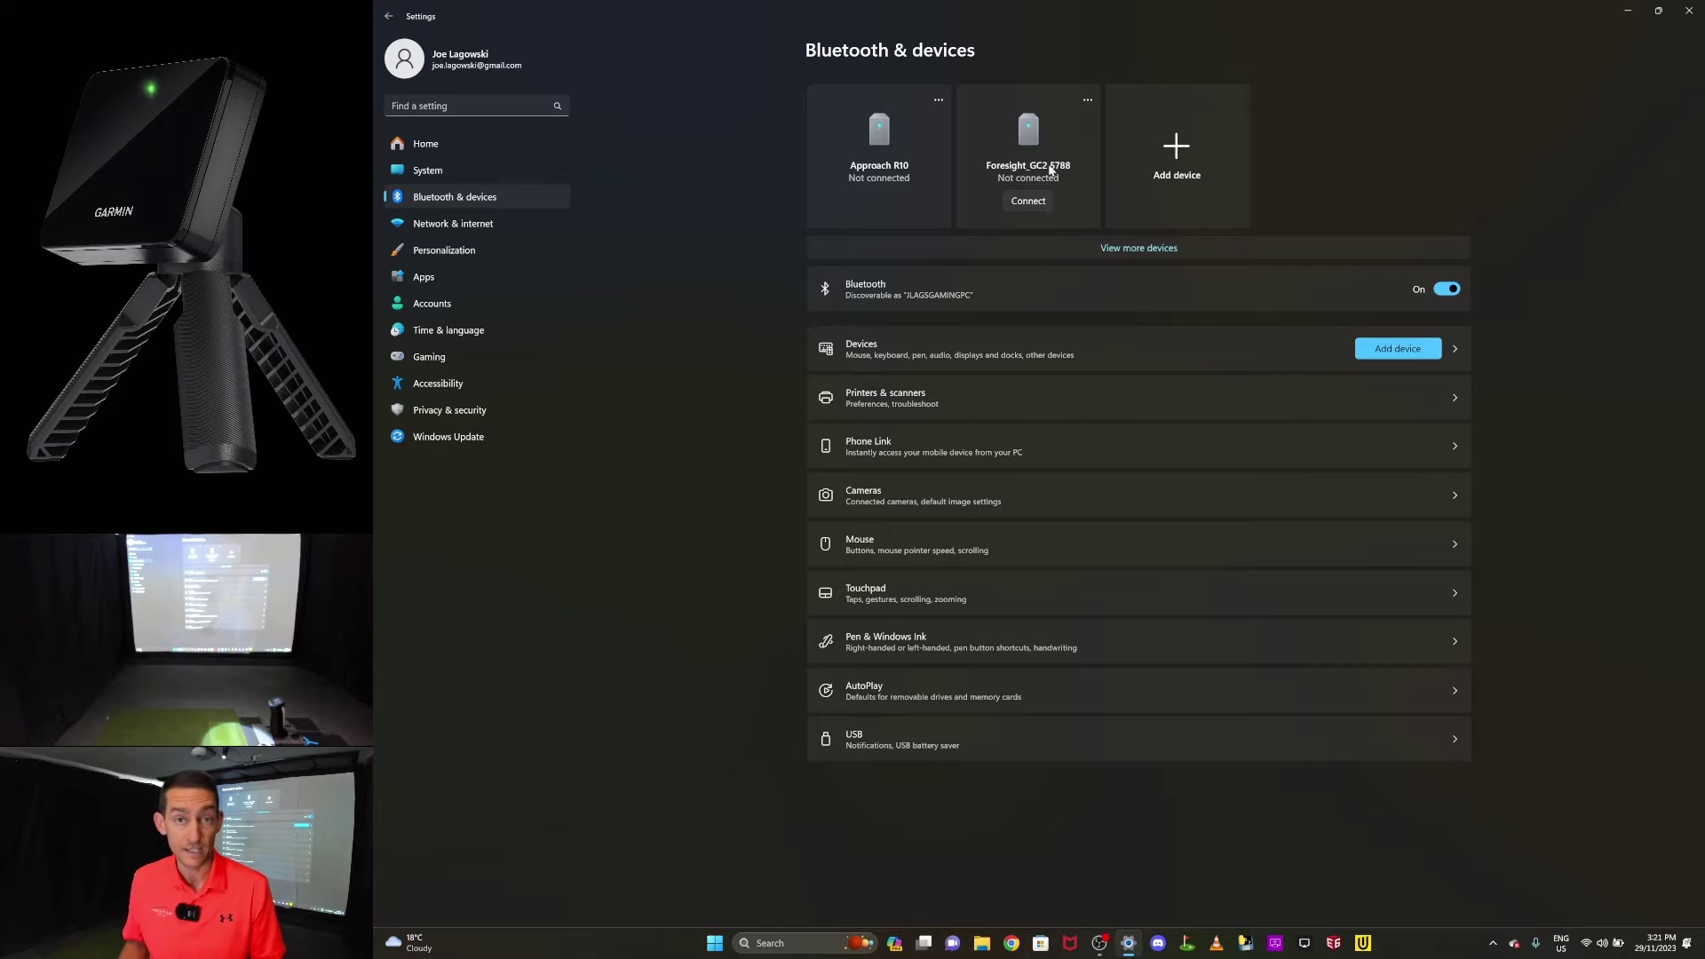
left_click(1089, 101)
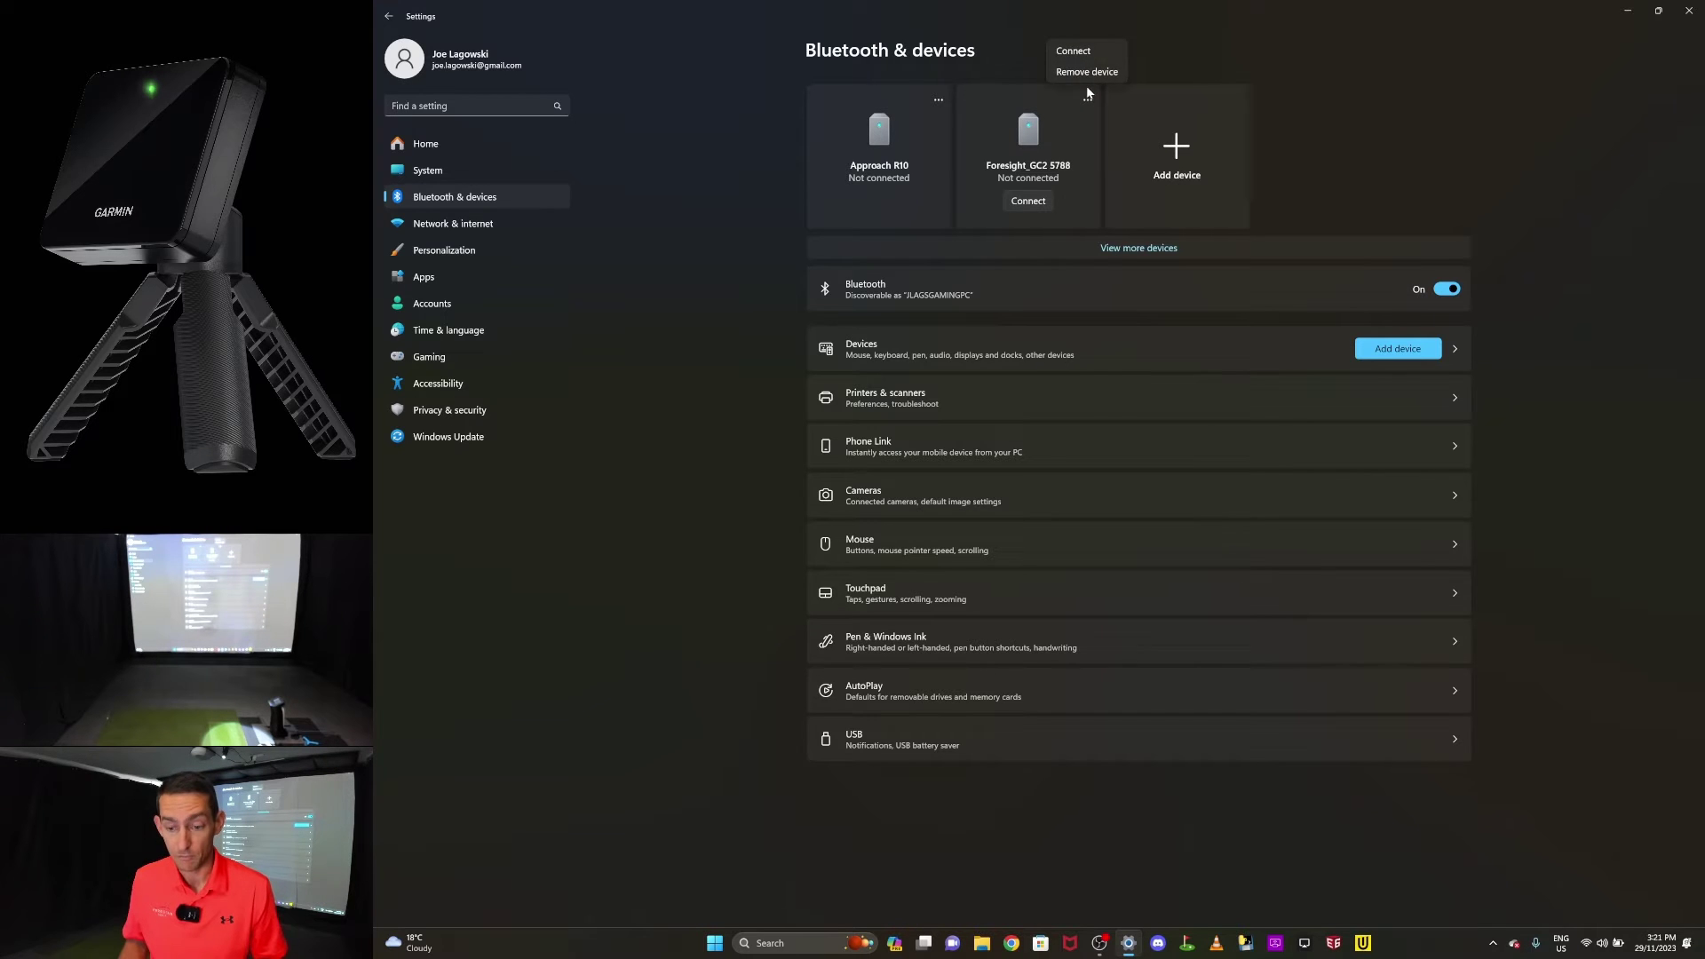
left_click(1083, 76)
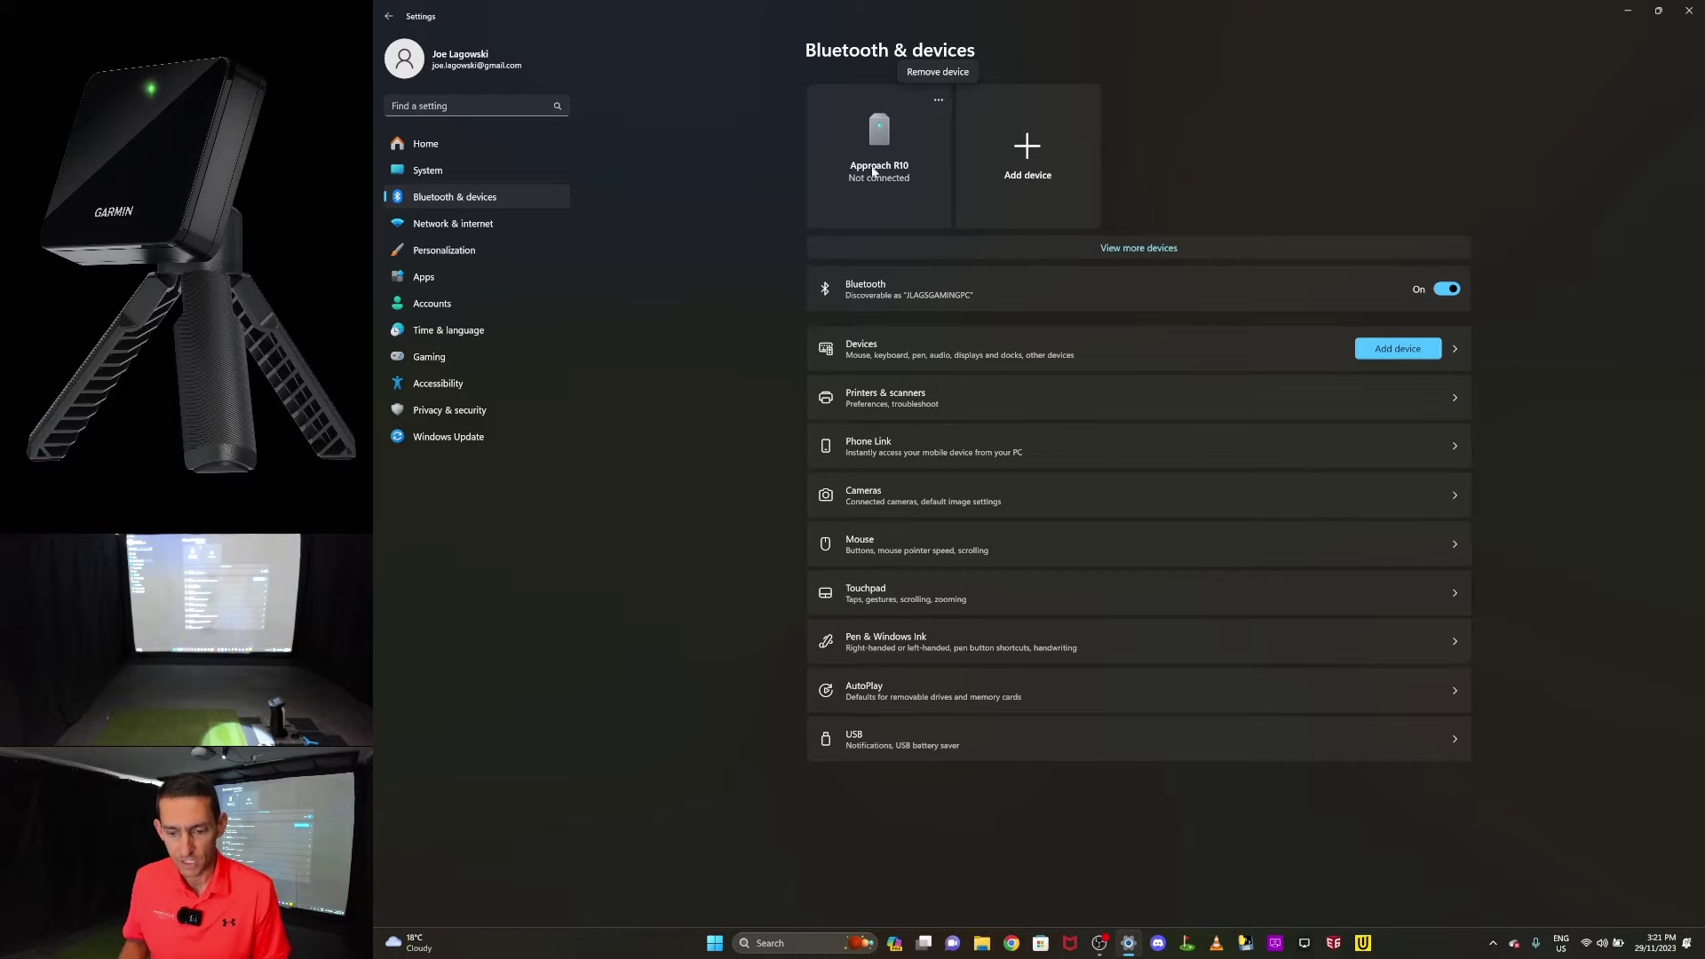
left_click(937, 75)
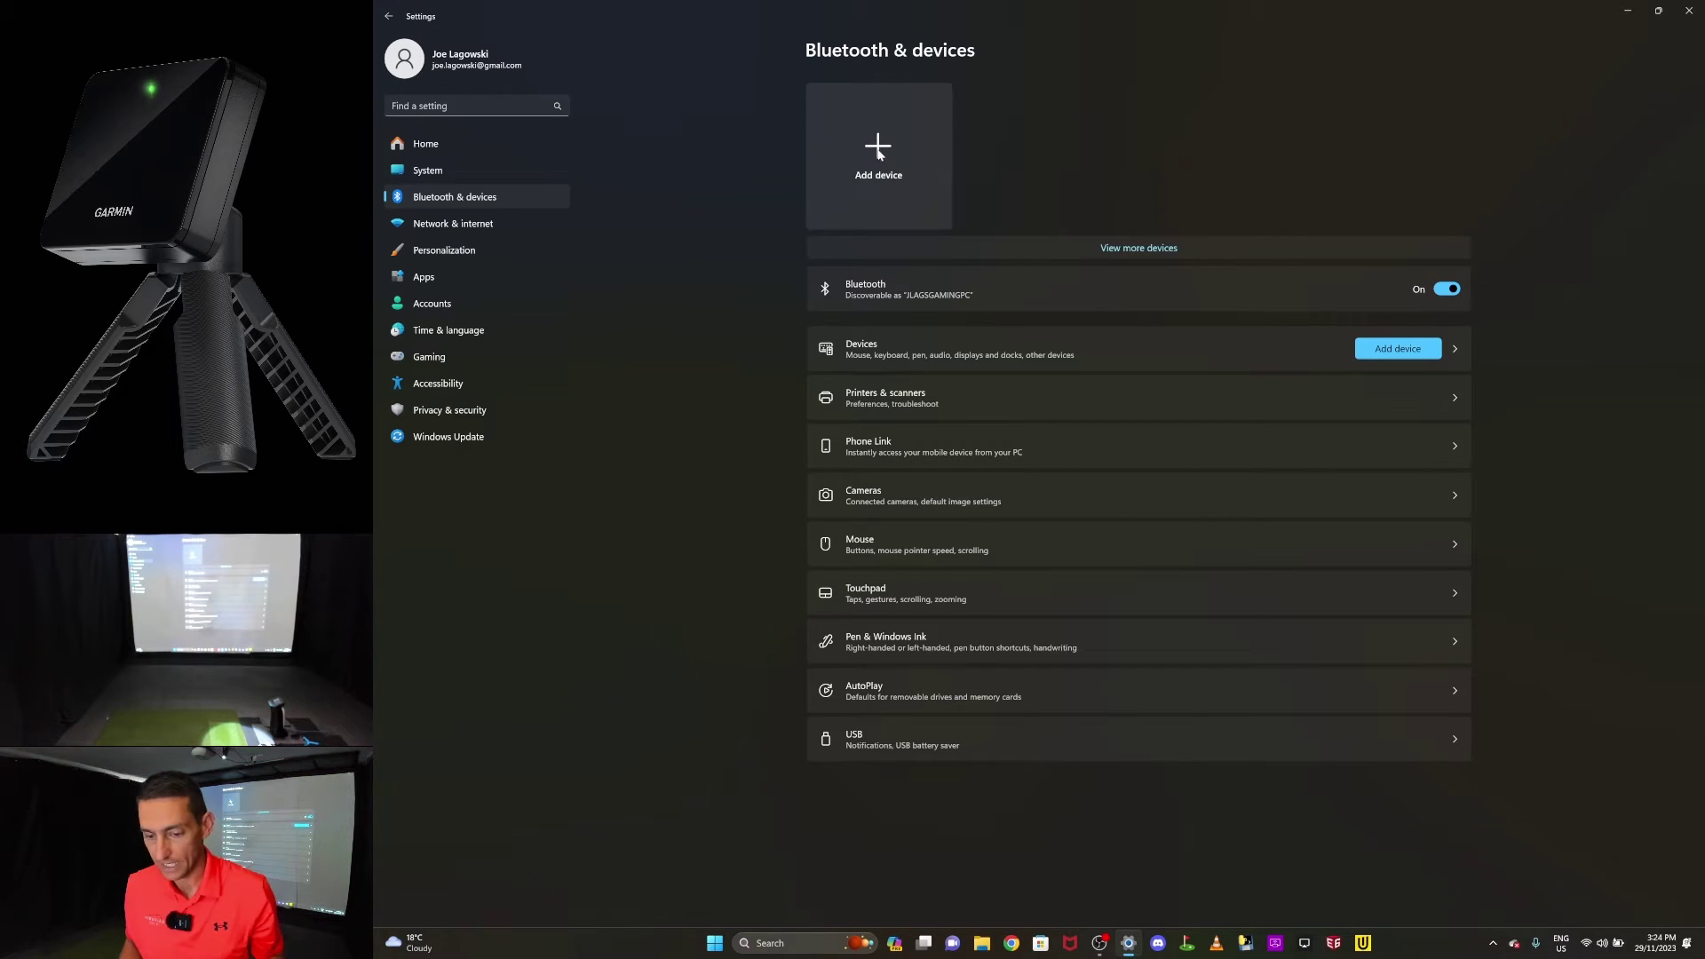
left_click(880, 153)
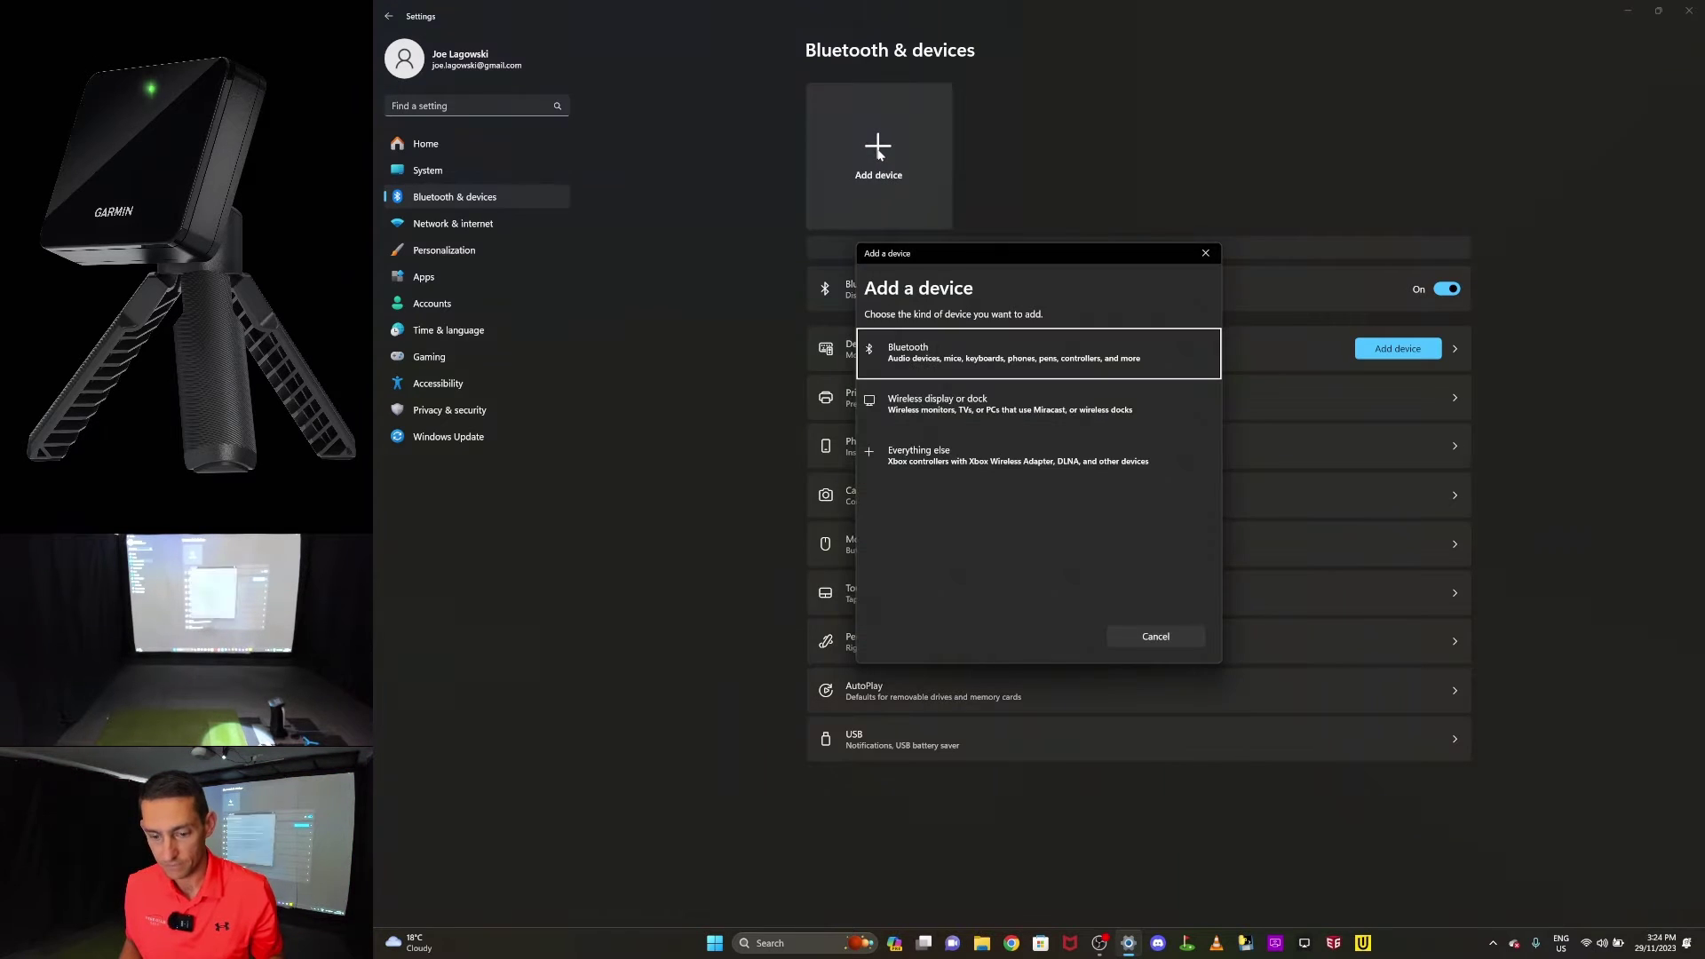
left_click(967, 359)
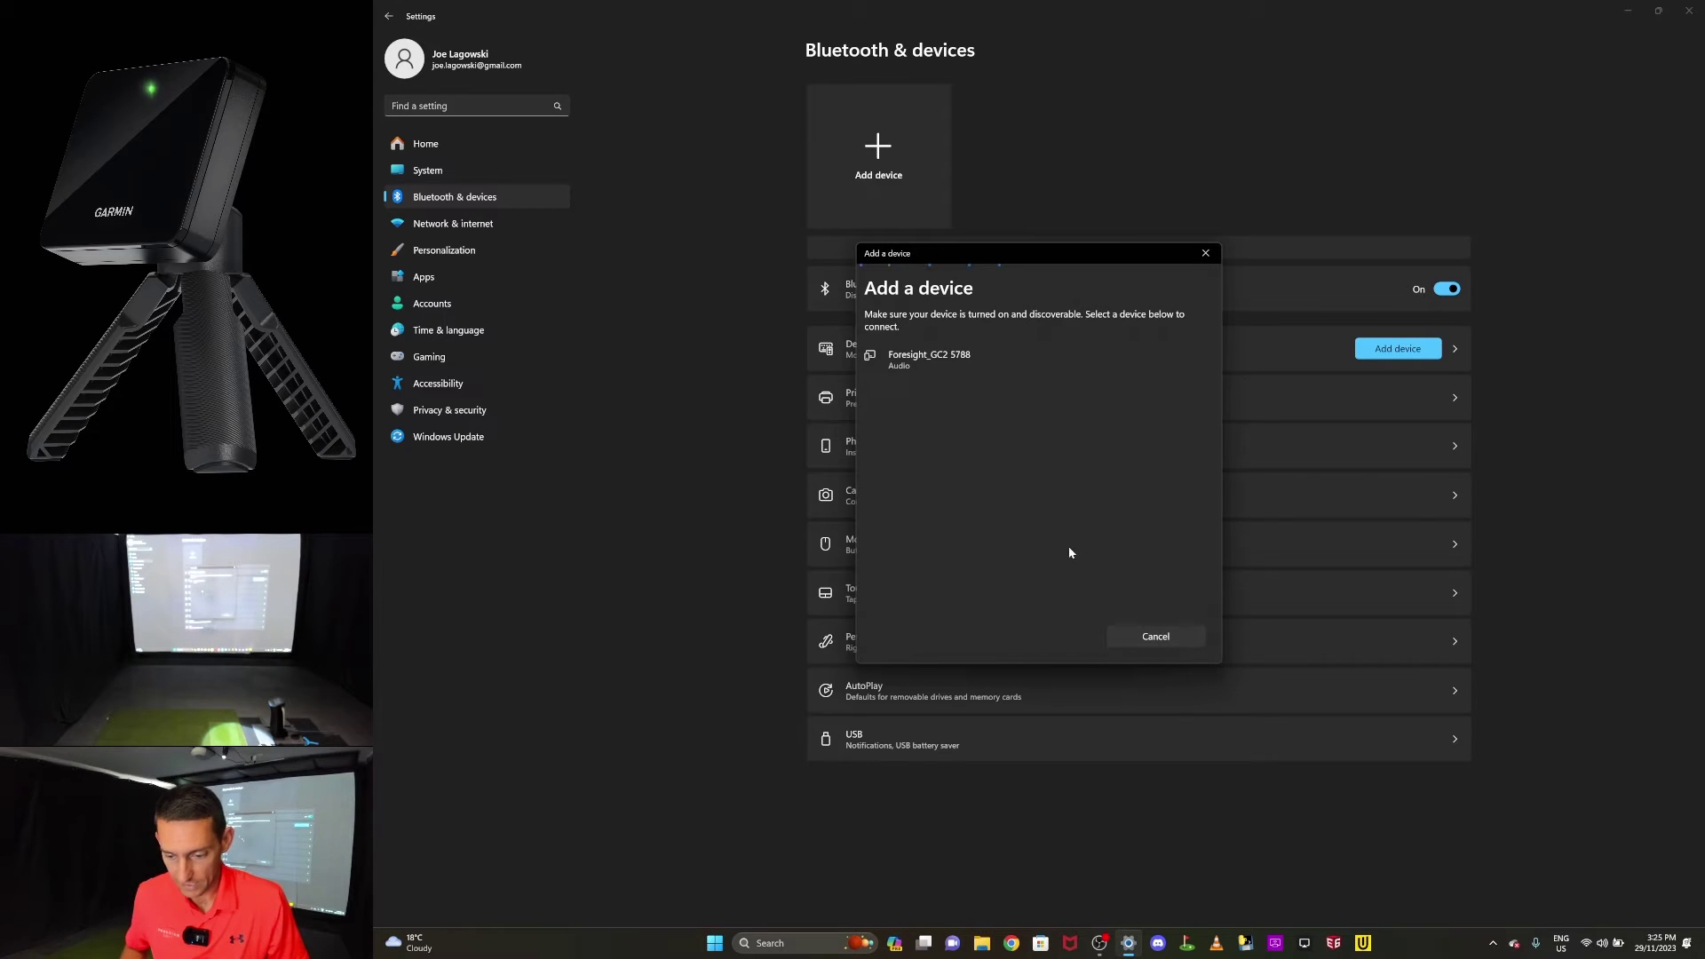
left_click(1157, 637)
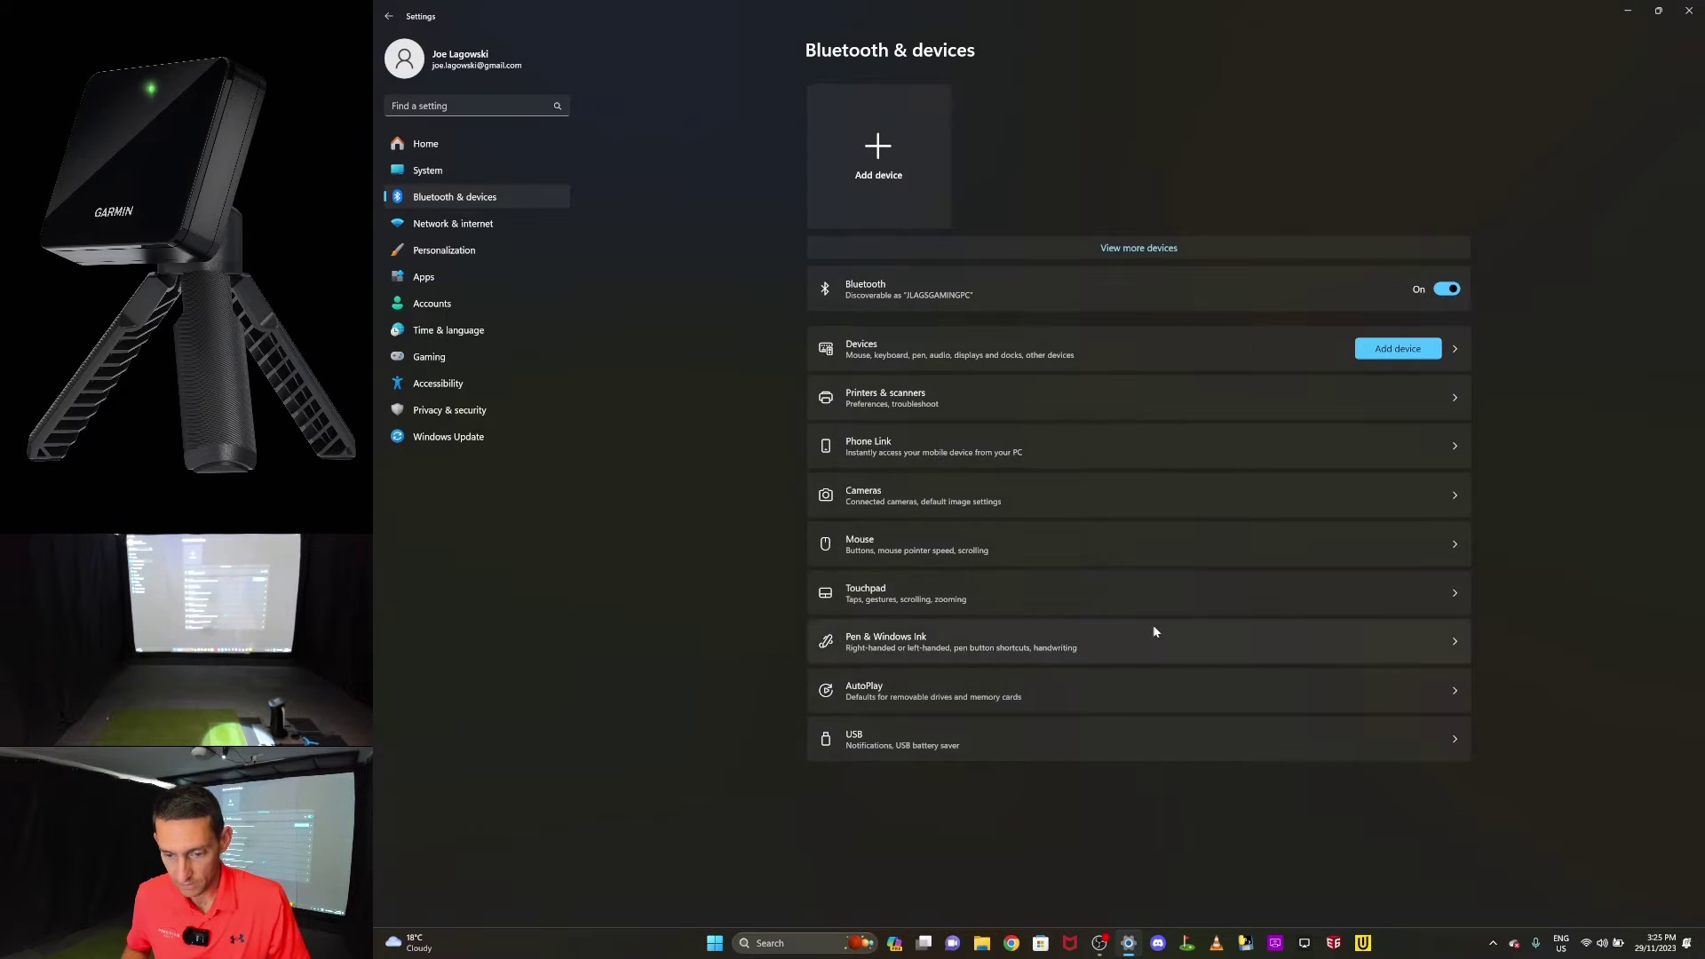
left_click(878, 158)
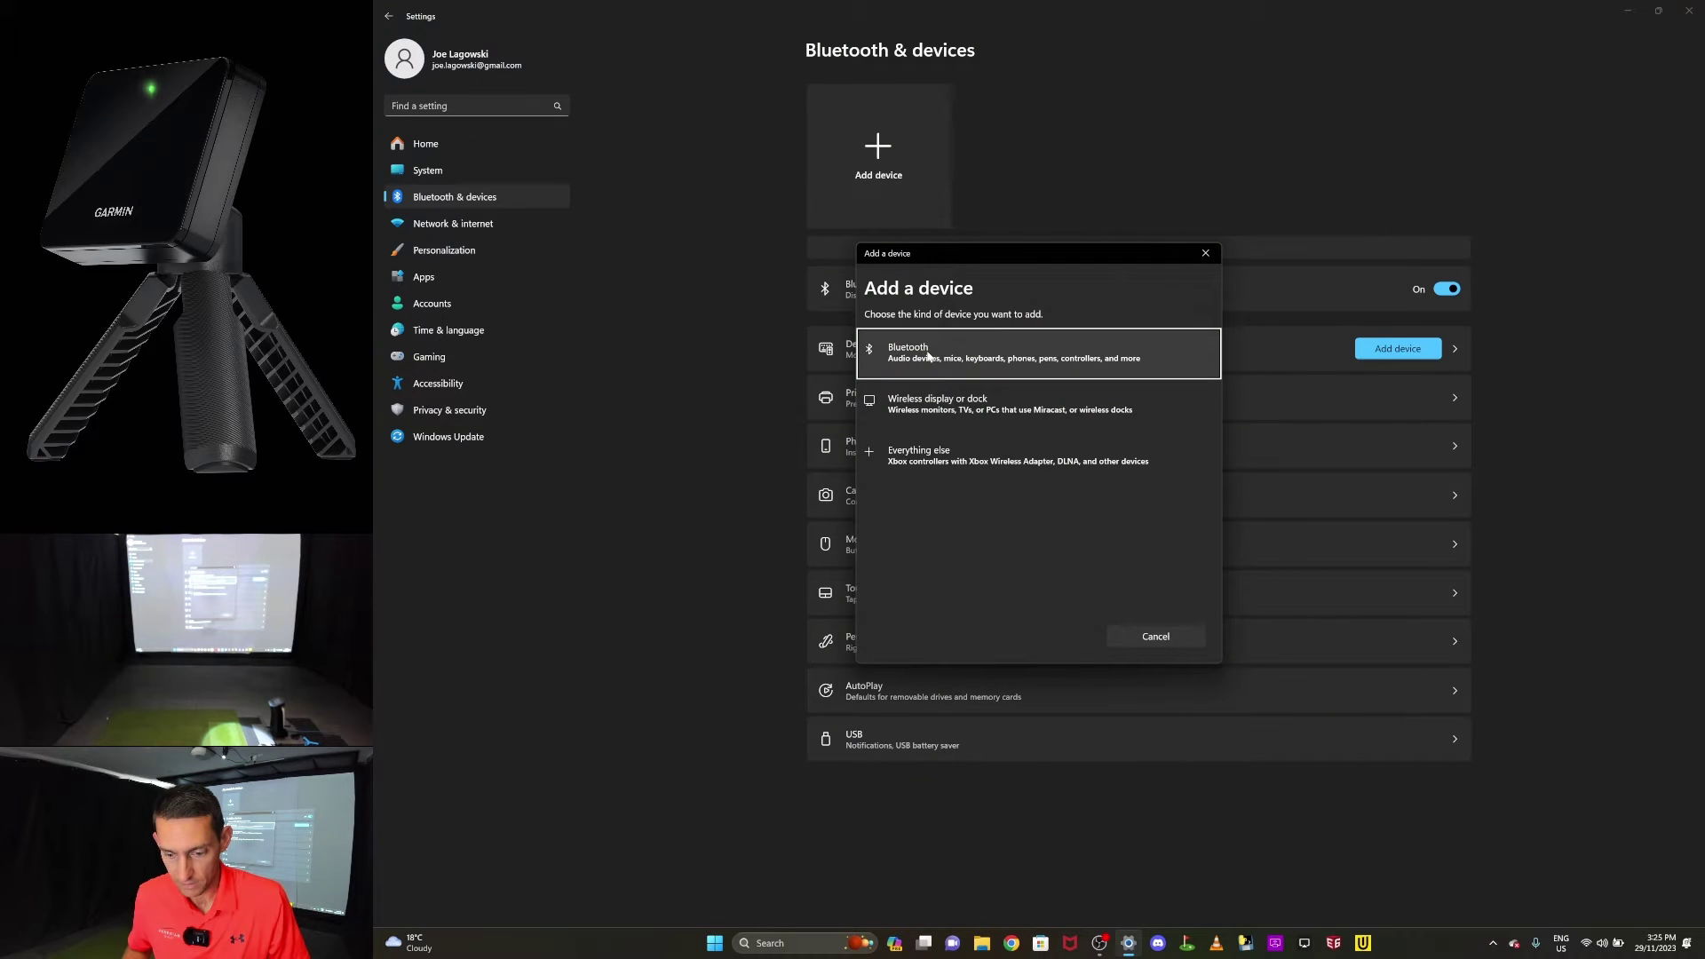
left_click(935, 456)
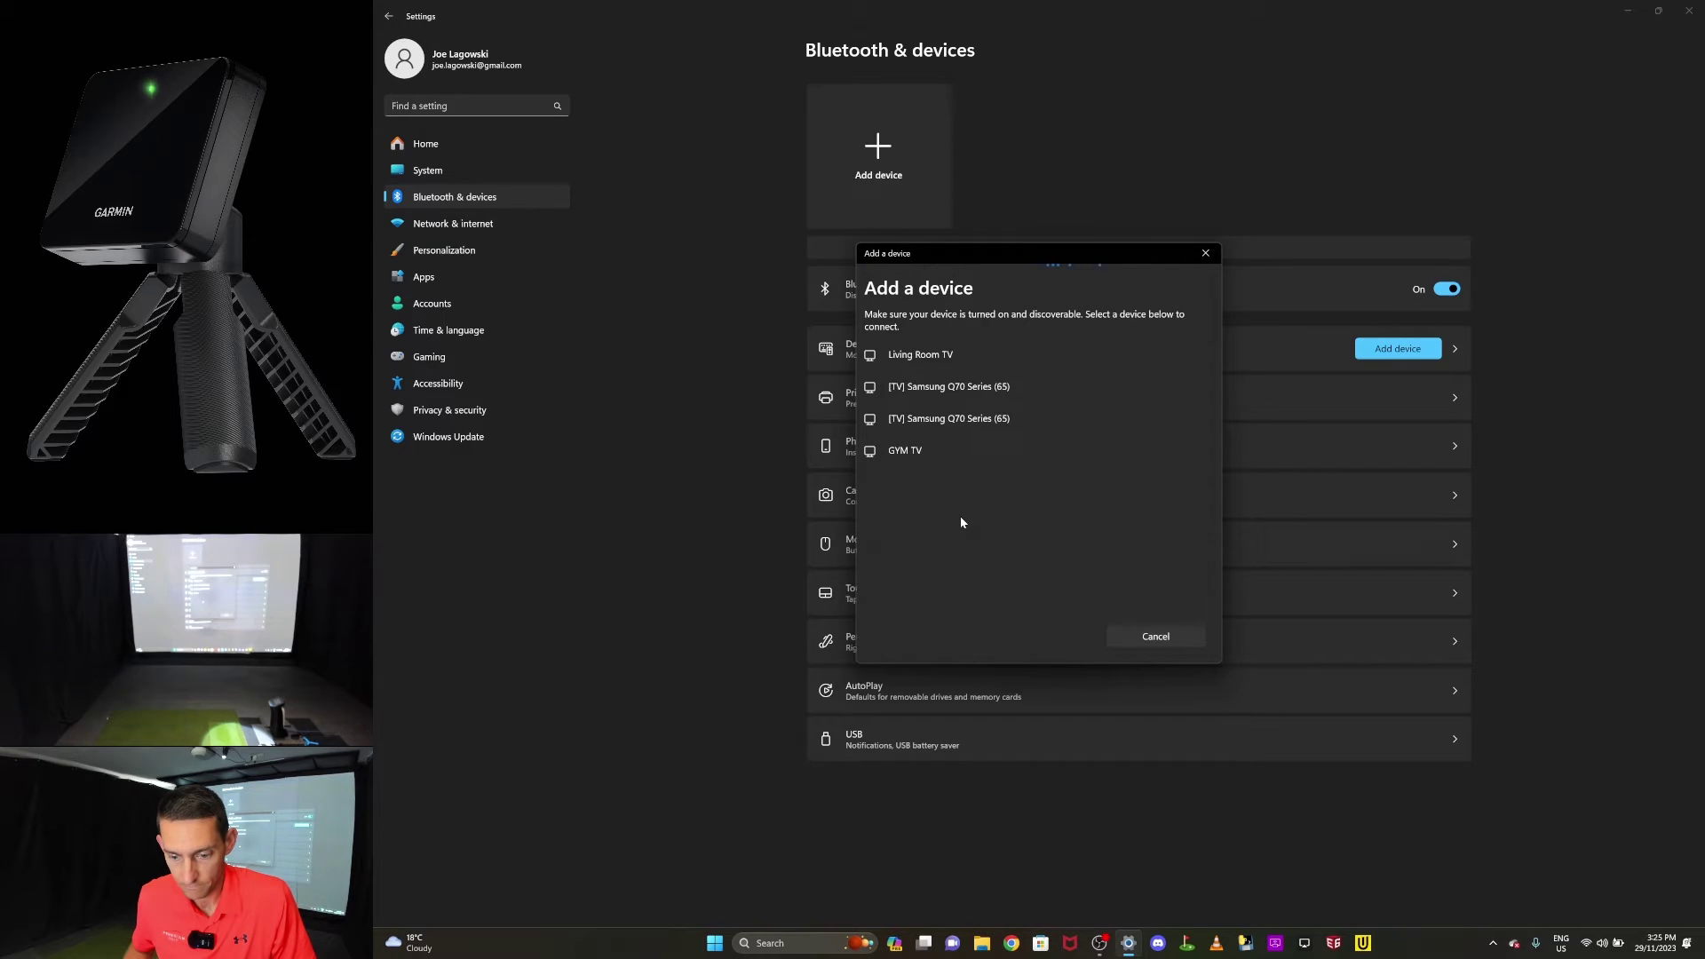
left_click(1153, 637)
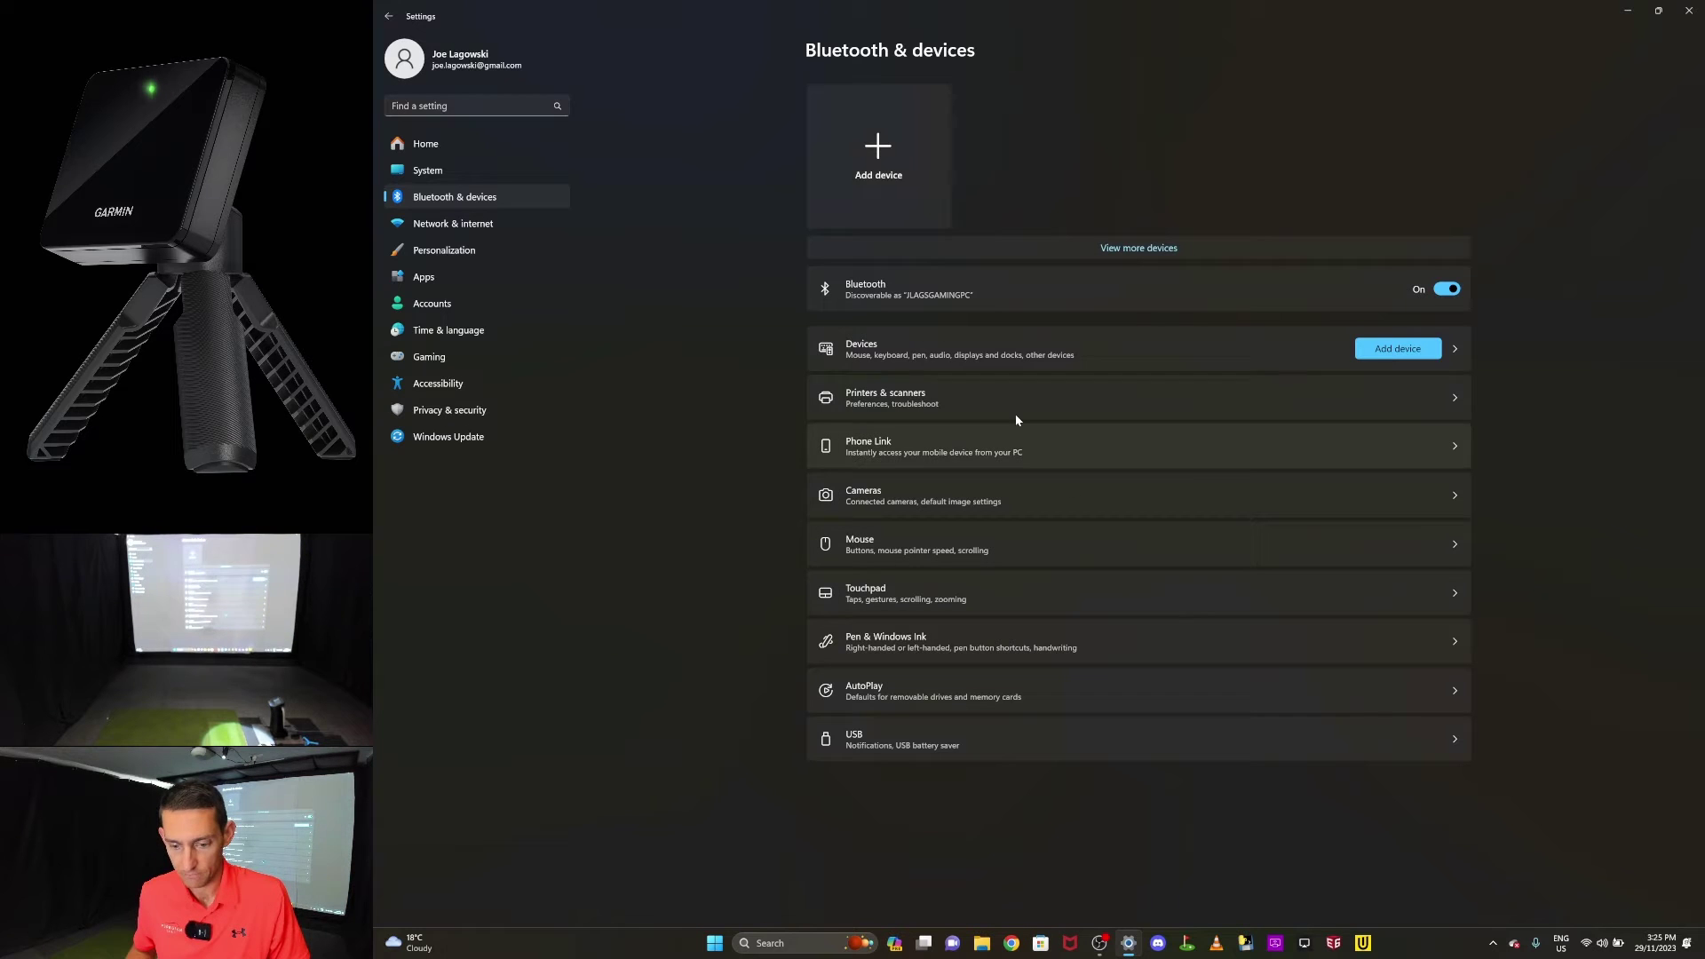
left_click(904, 163)
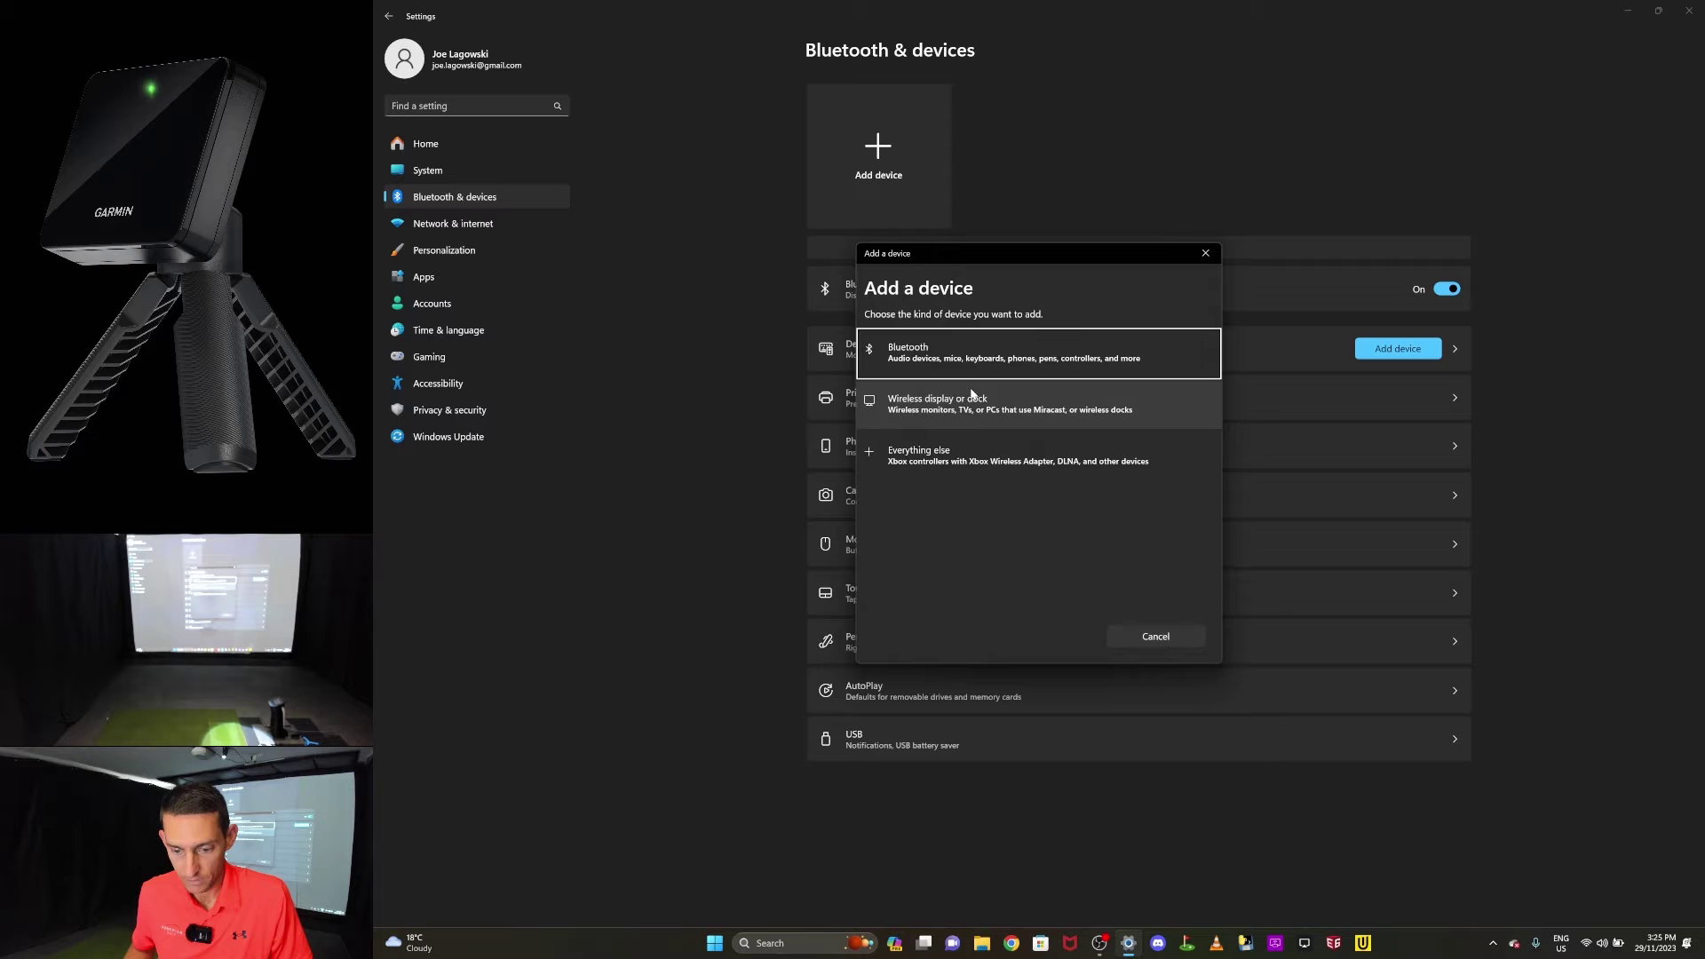
left_click(969, 360)
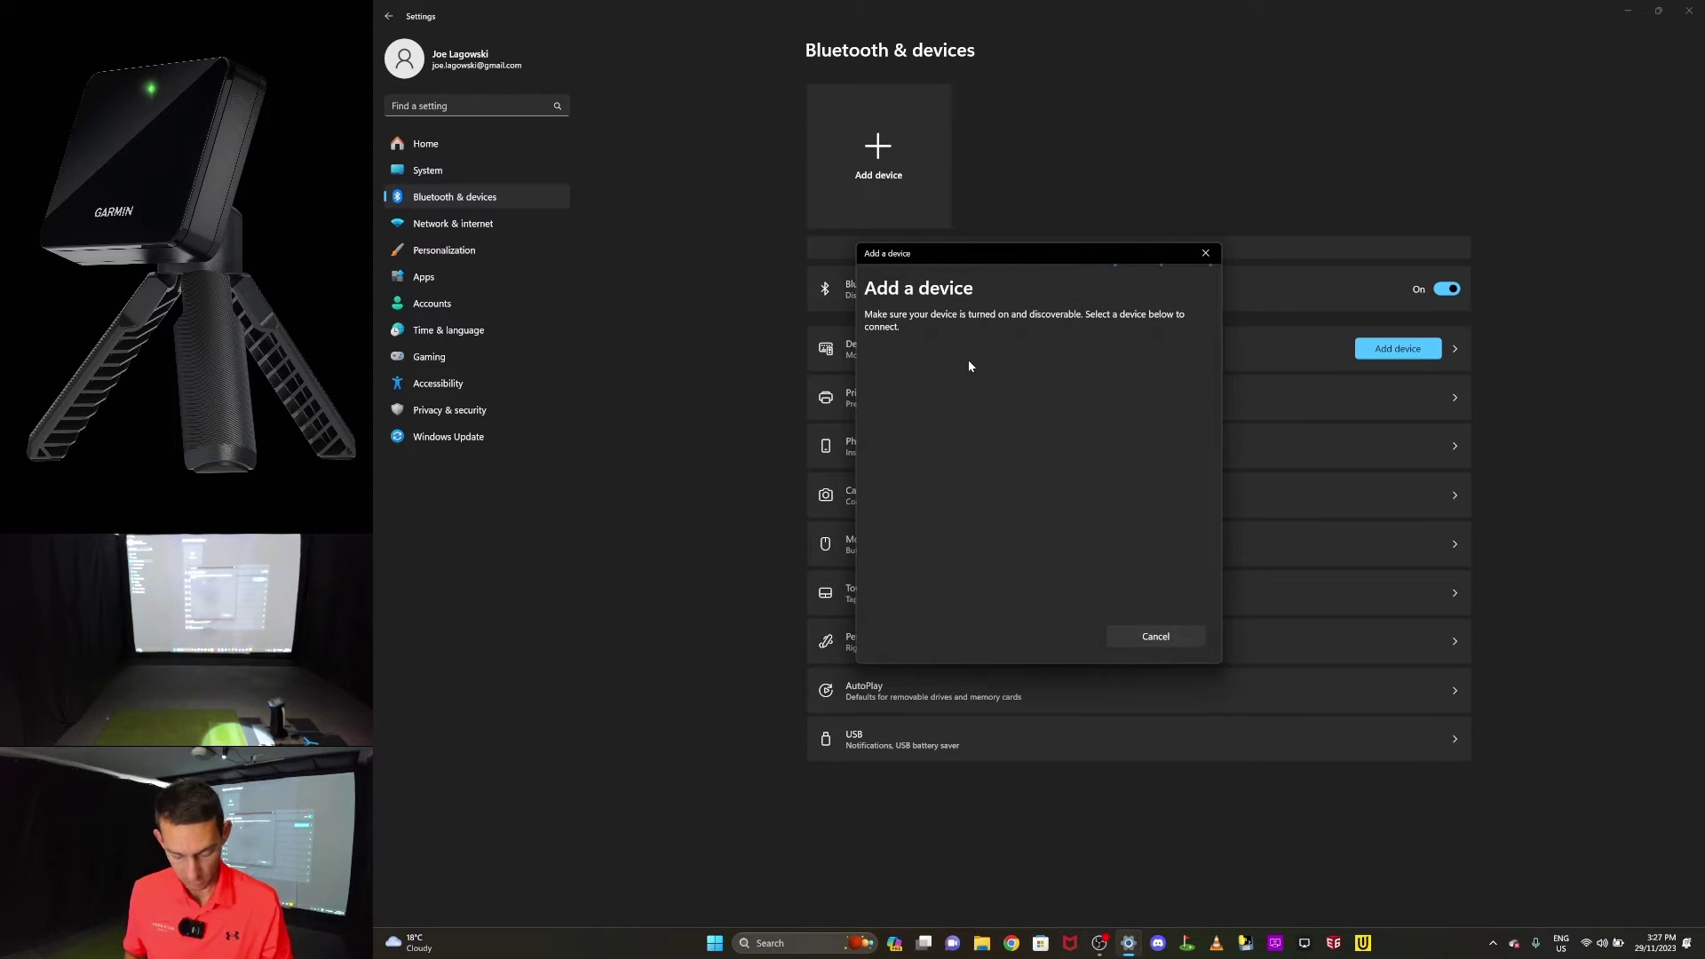
left_click(1142, 637)
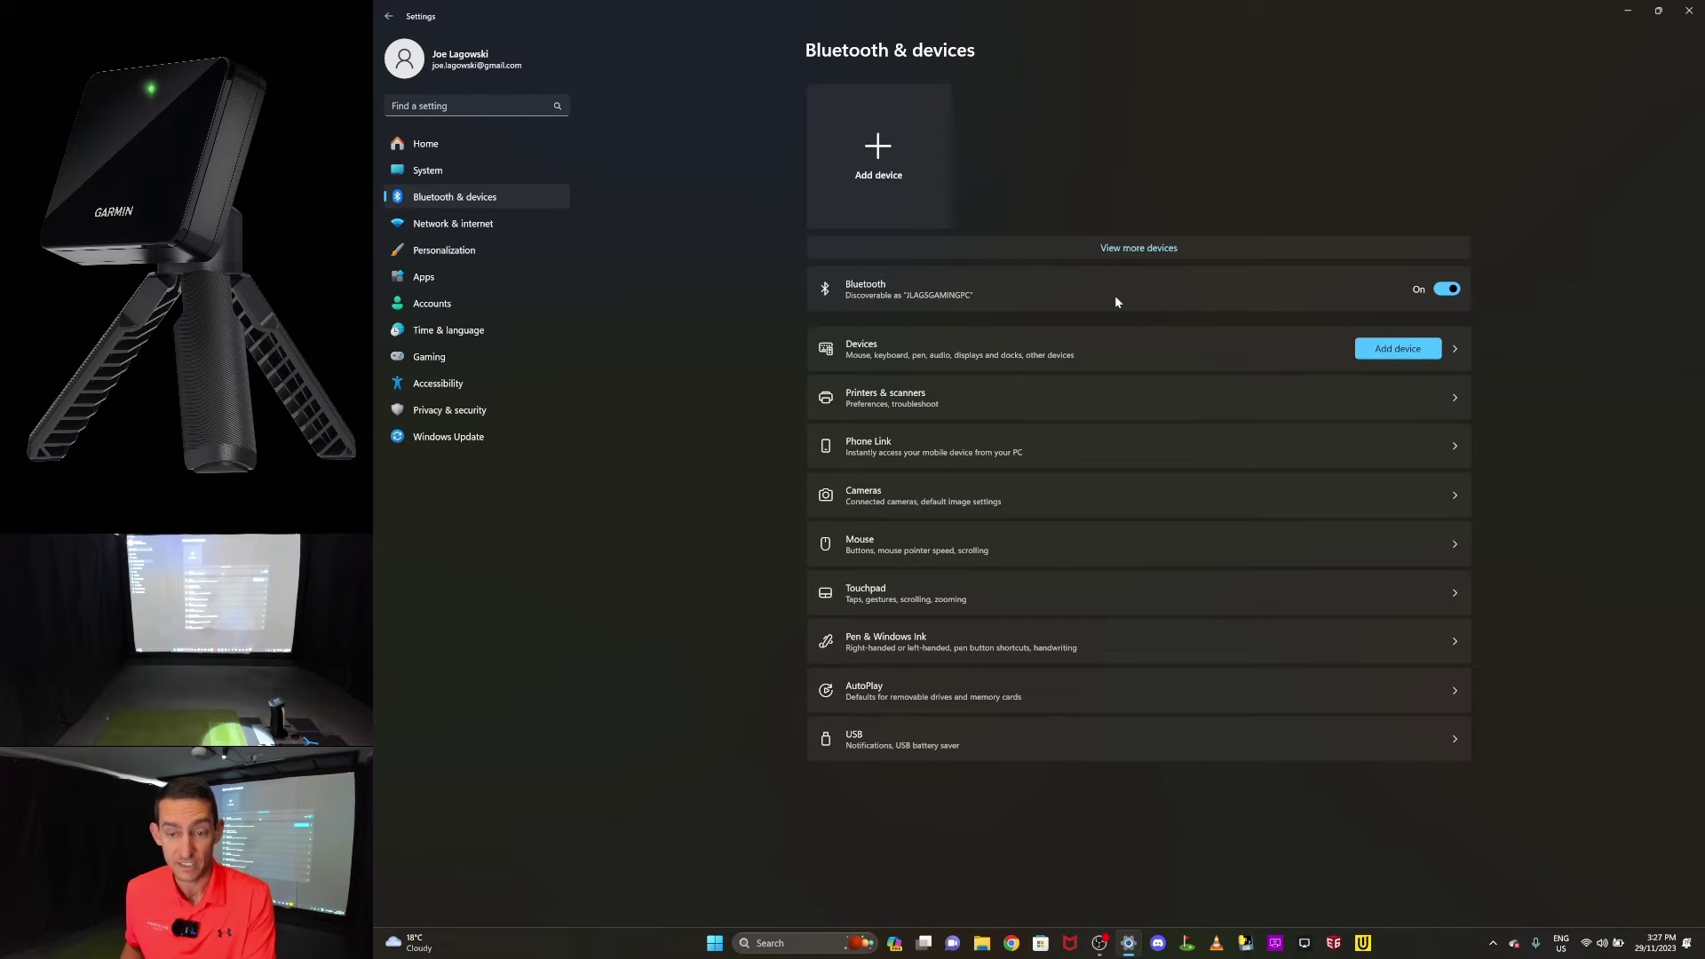
Set Bluetooth devices discovery to Advanced on the full devices page
left_click(1129, 249)
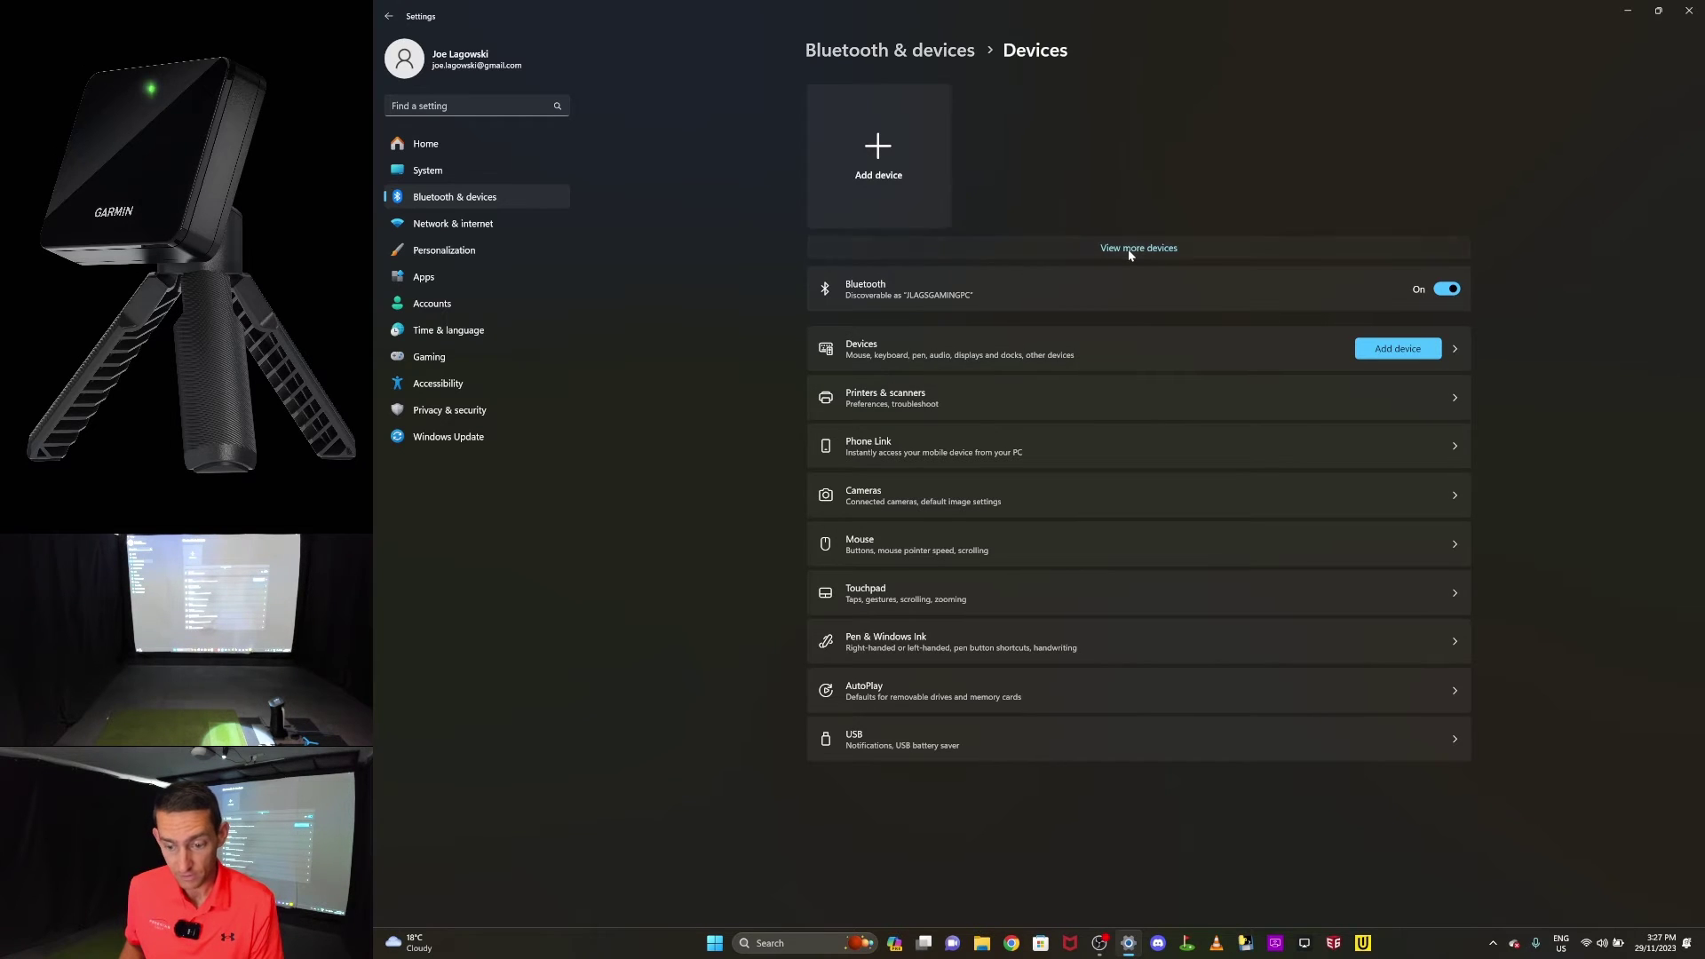
scroll(1206, 468, "down", 6)
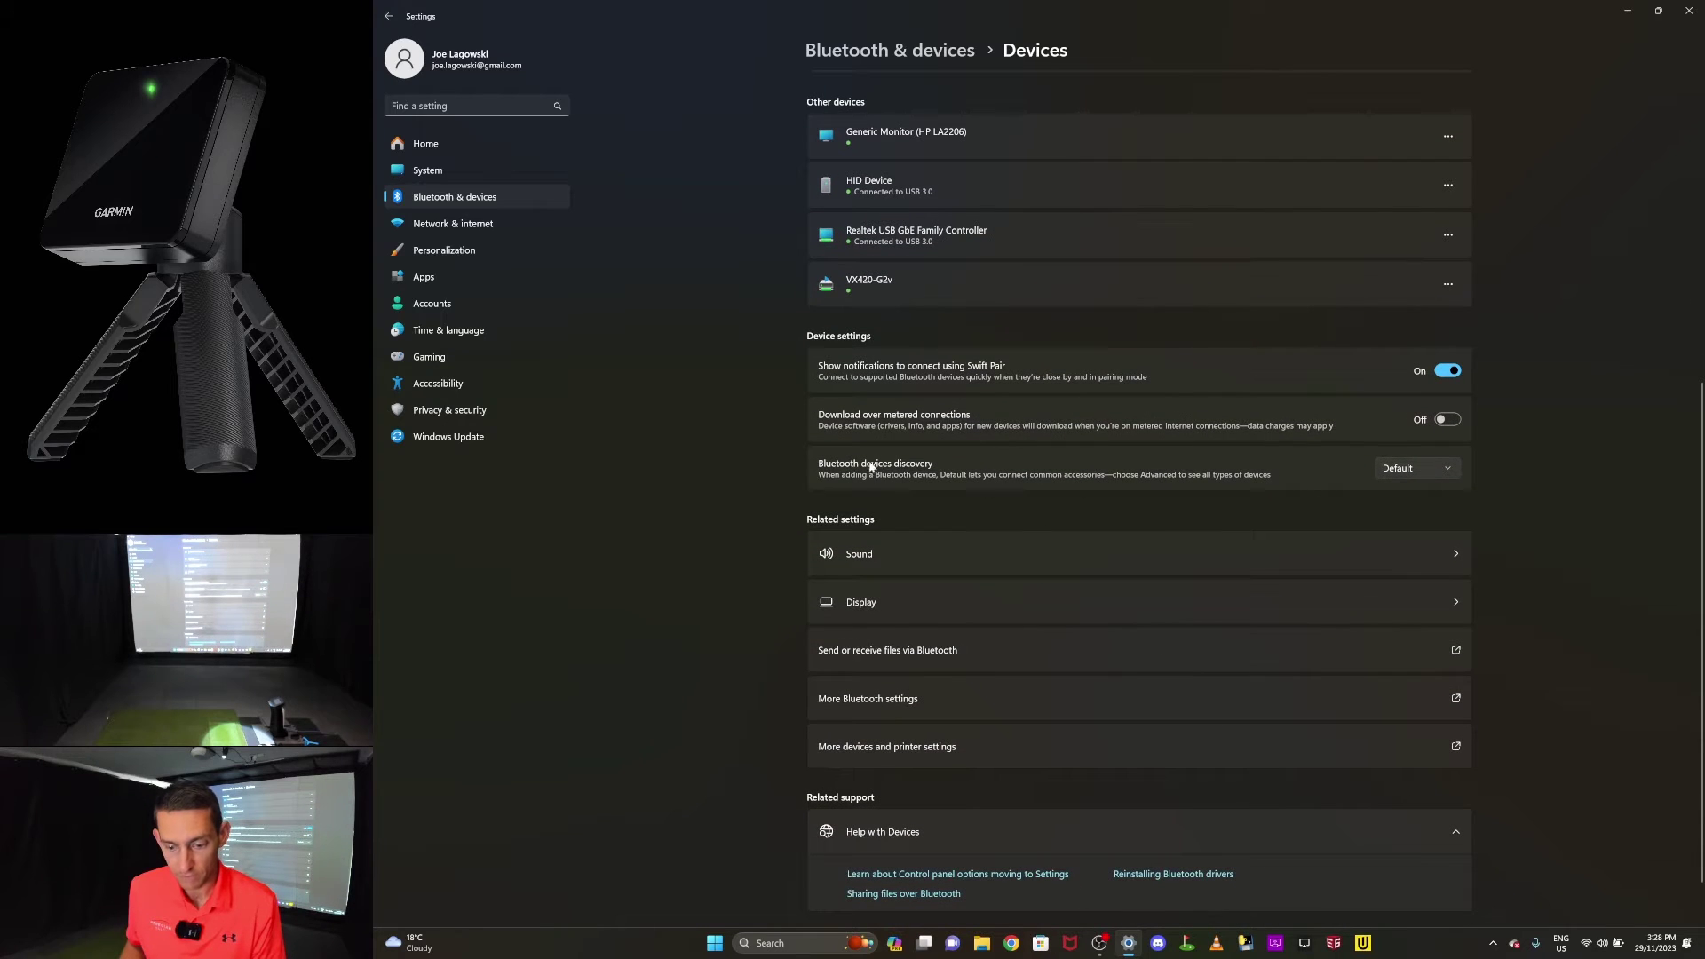
left_click(1444, 474)
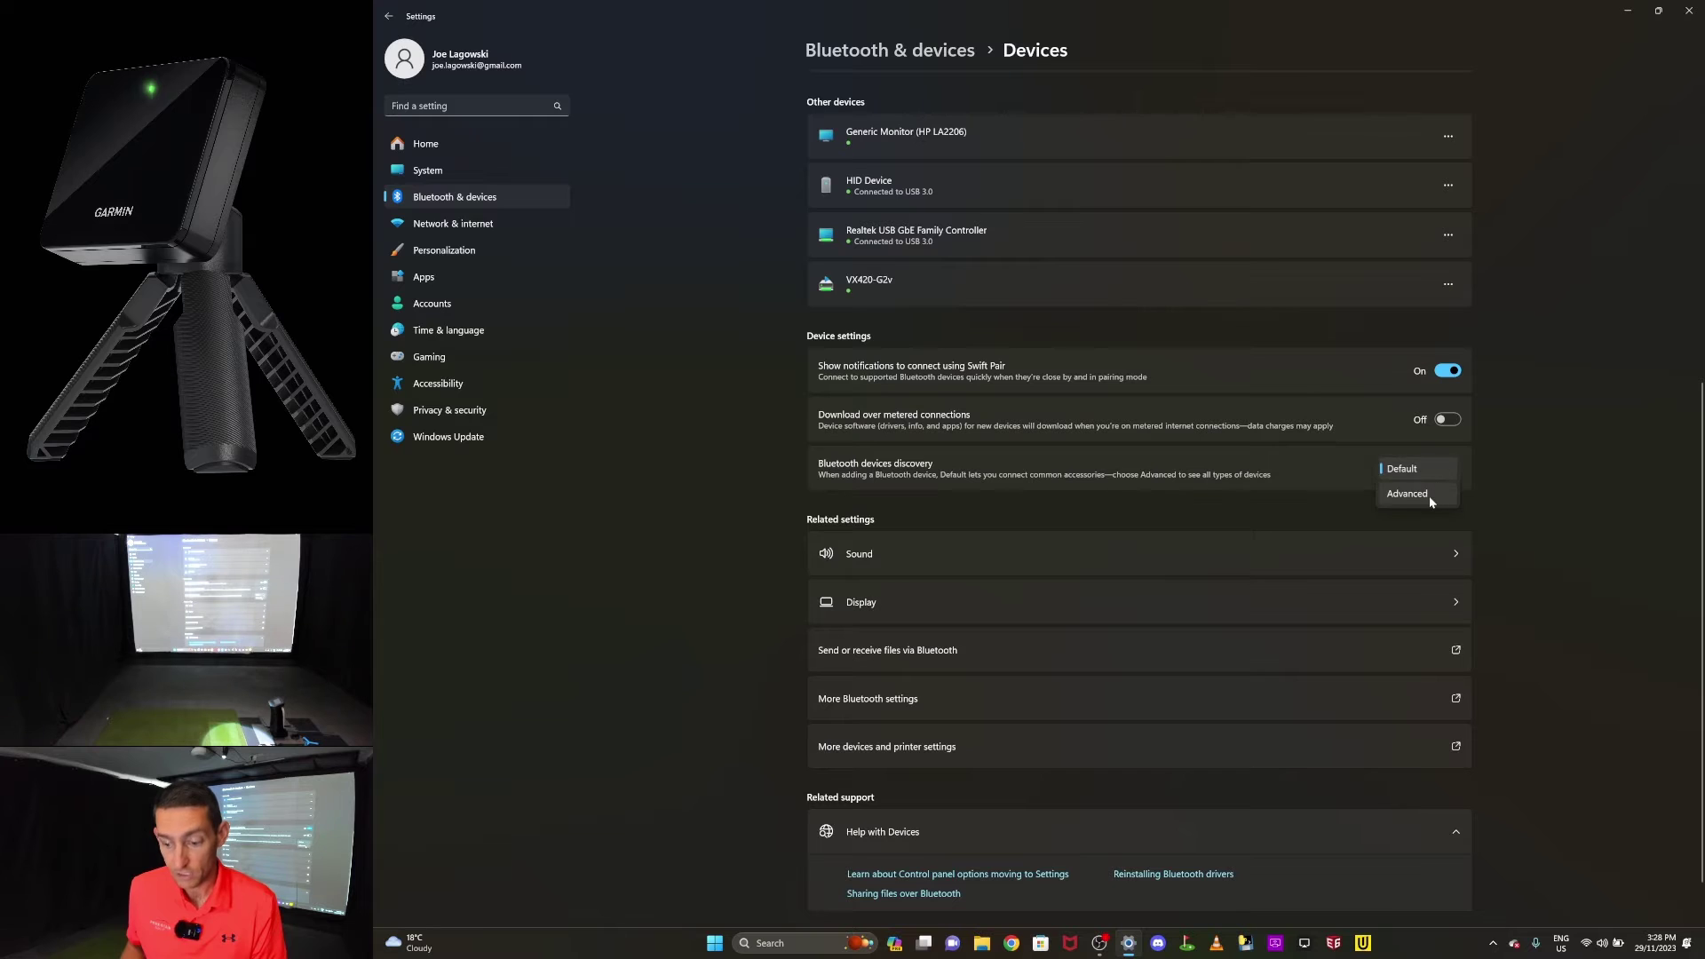
left_click(1430, 503)
scroll(1301, 487, "up", 5)
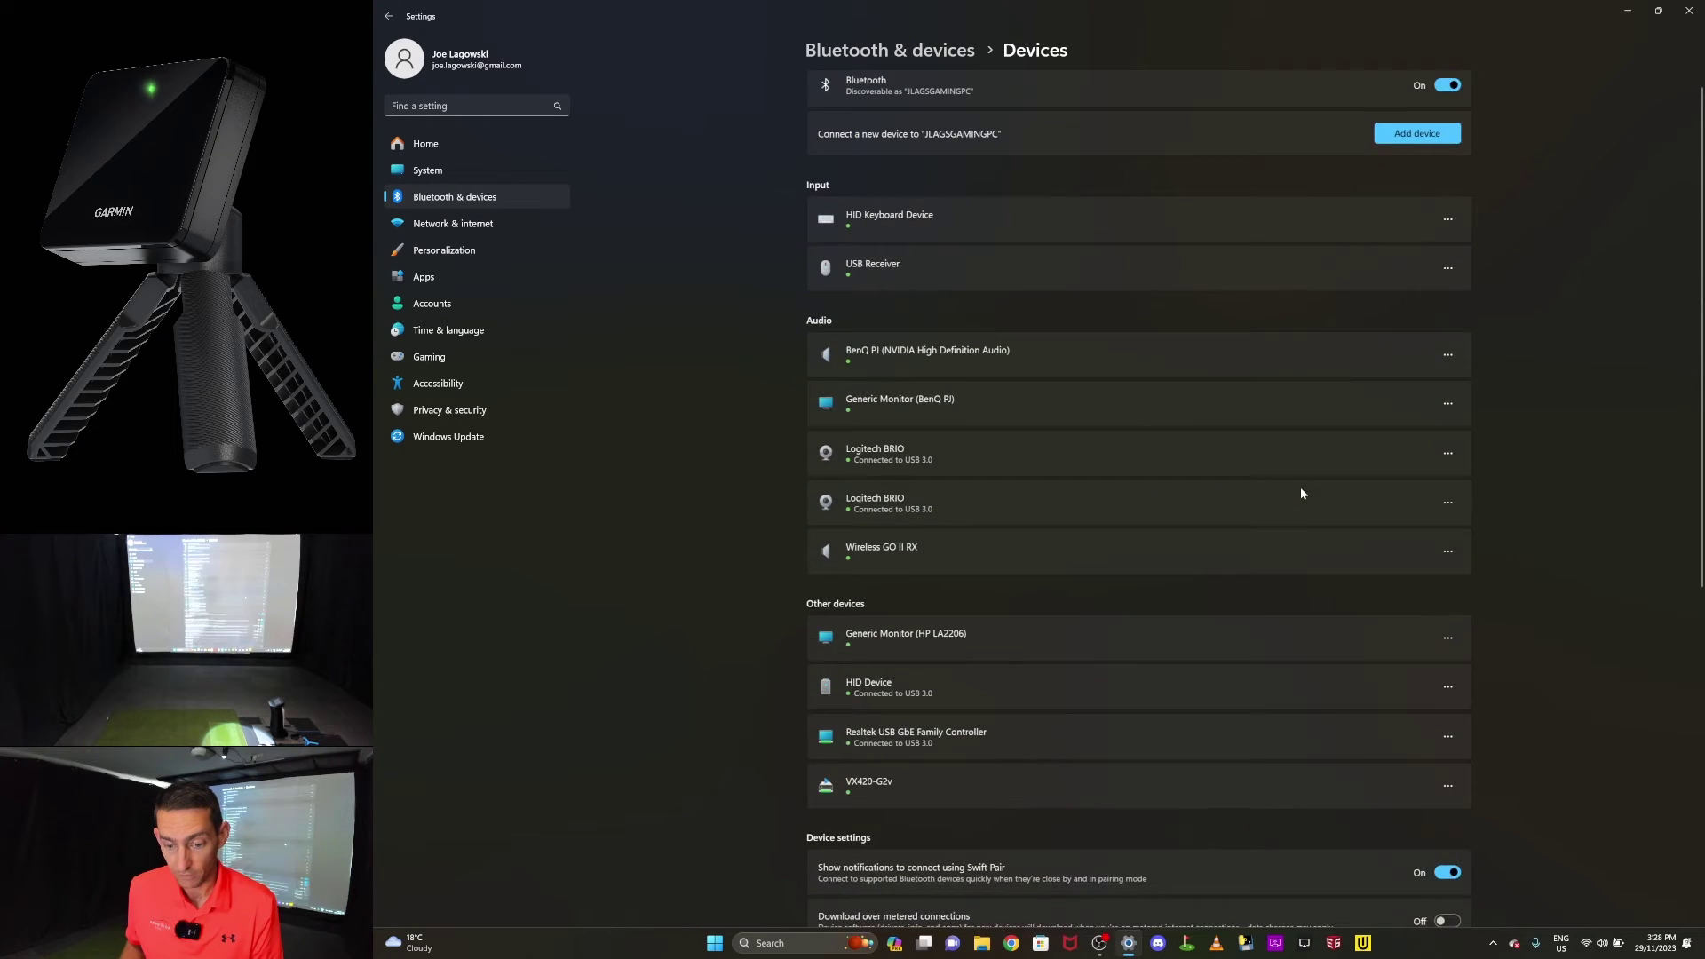
Add a new Bluetooth device and pair the Approach R10 from the discovered list
left_click(875, 52)
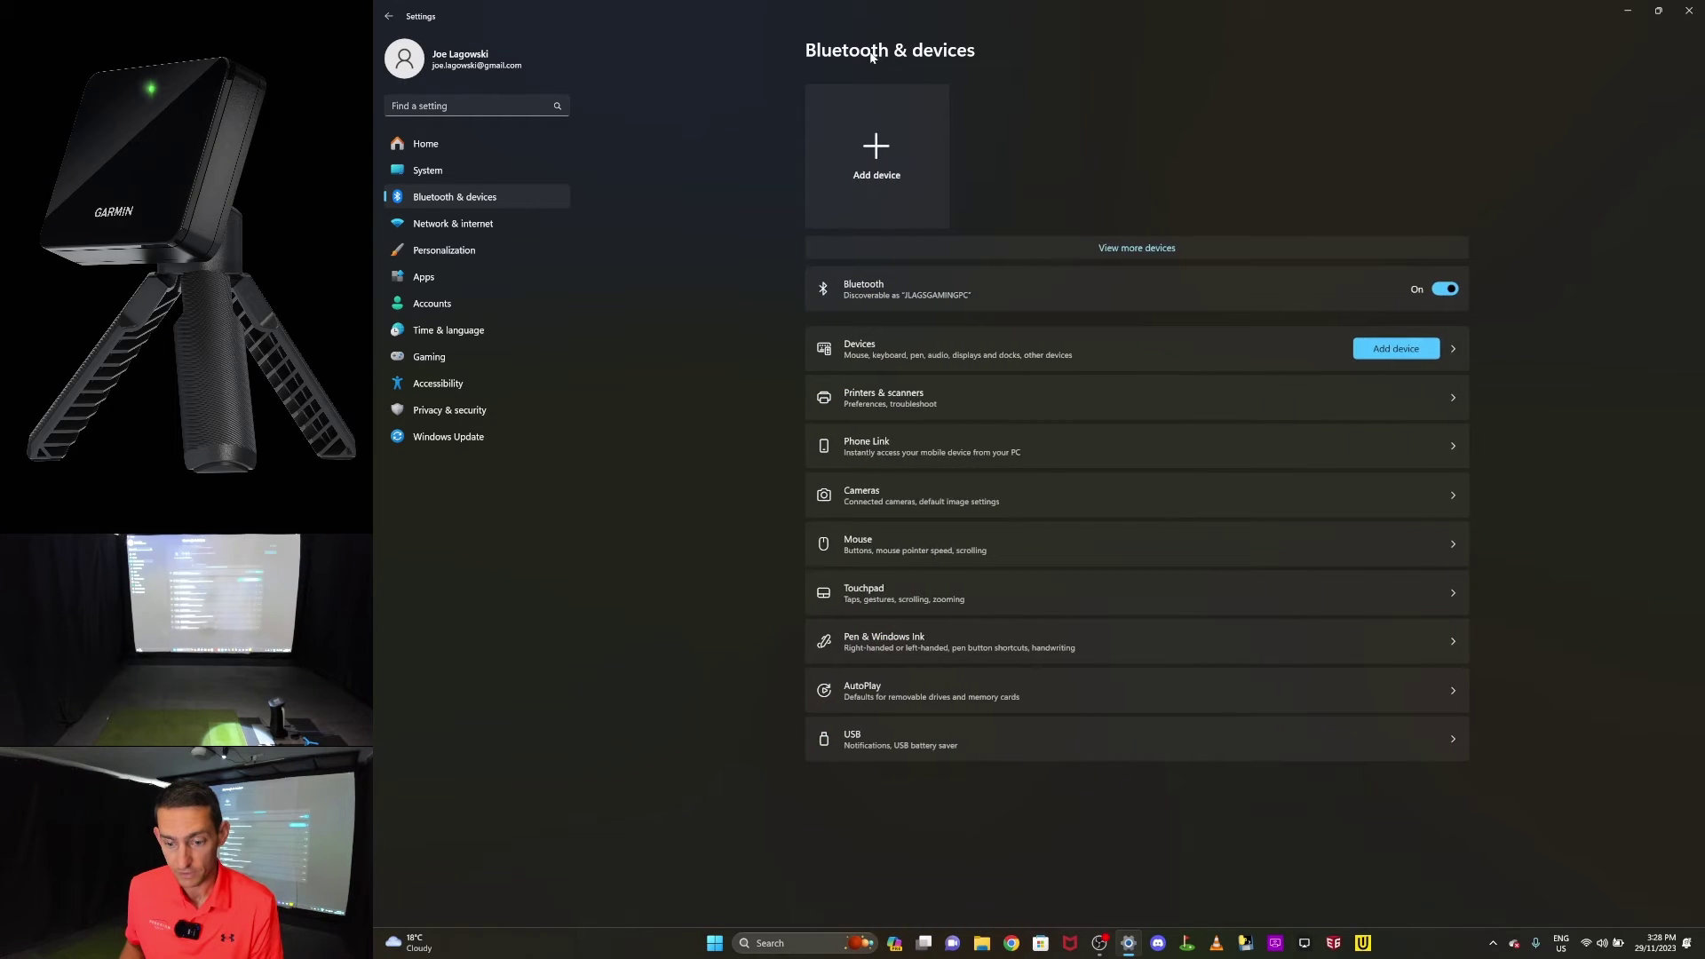
left_click(879, 149)
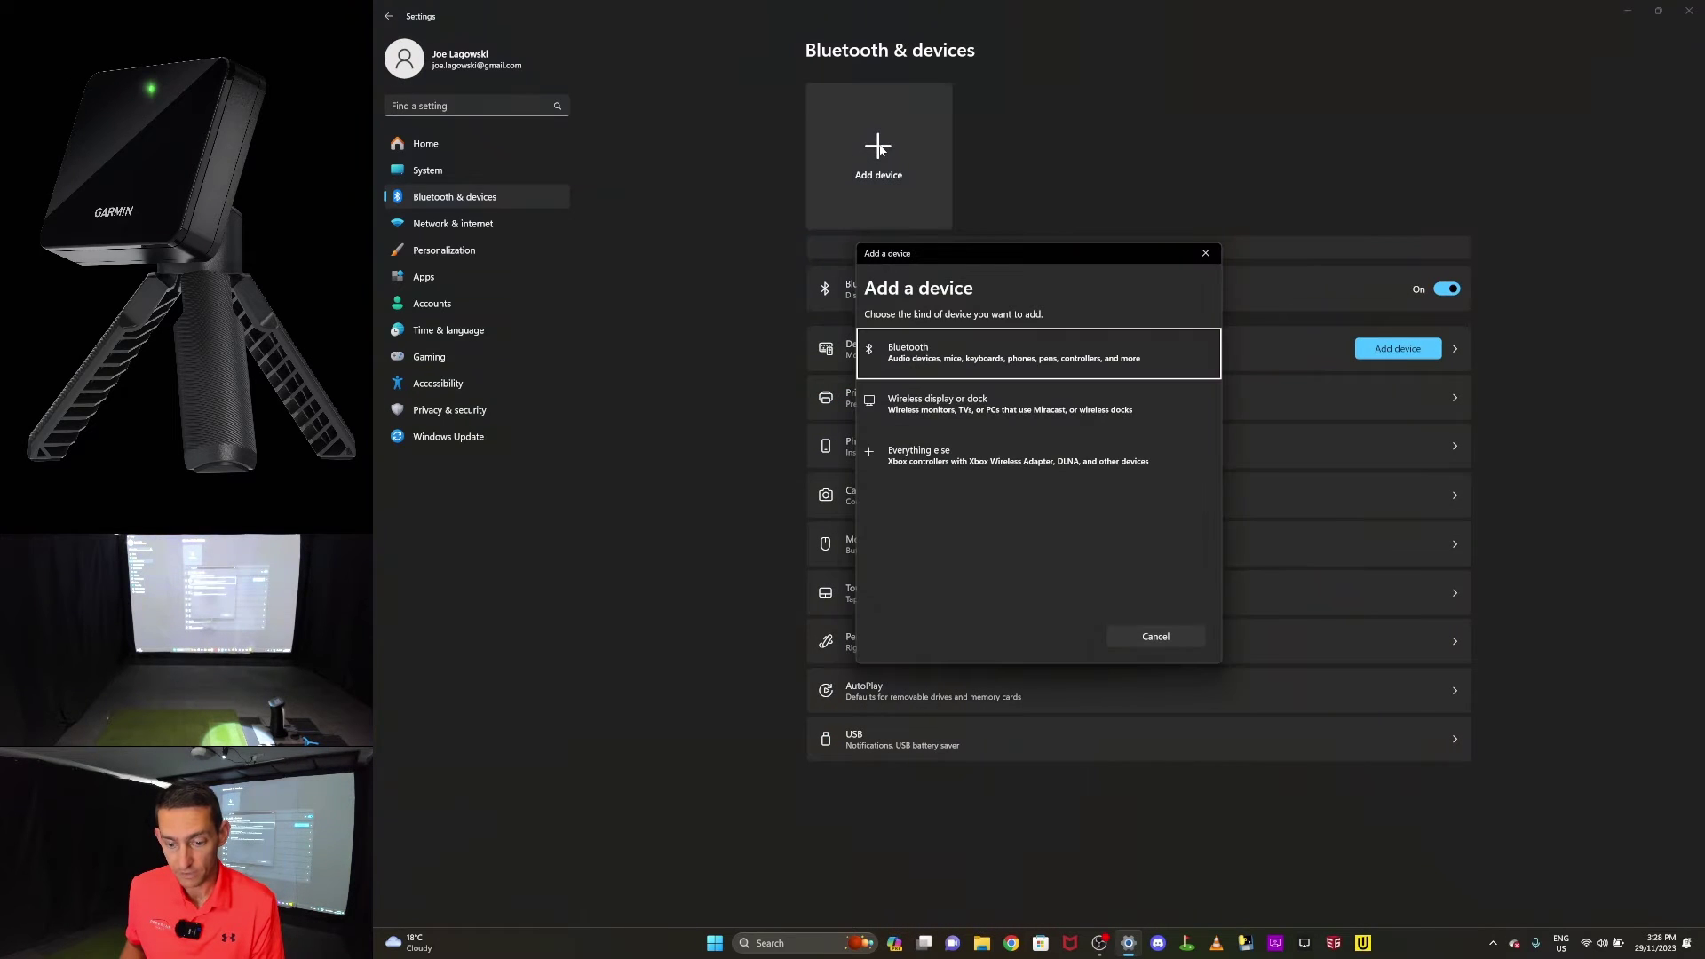
left_click(948, 359)
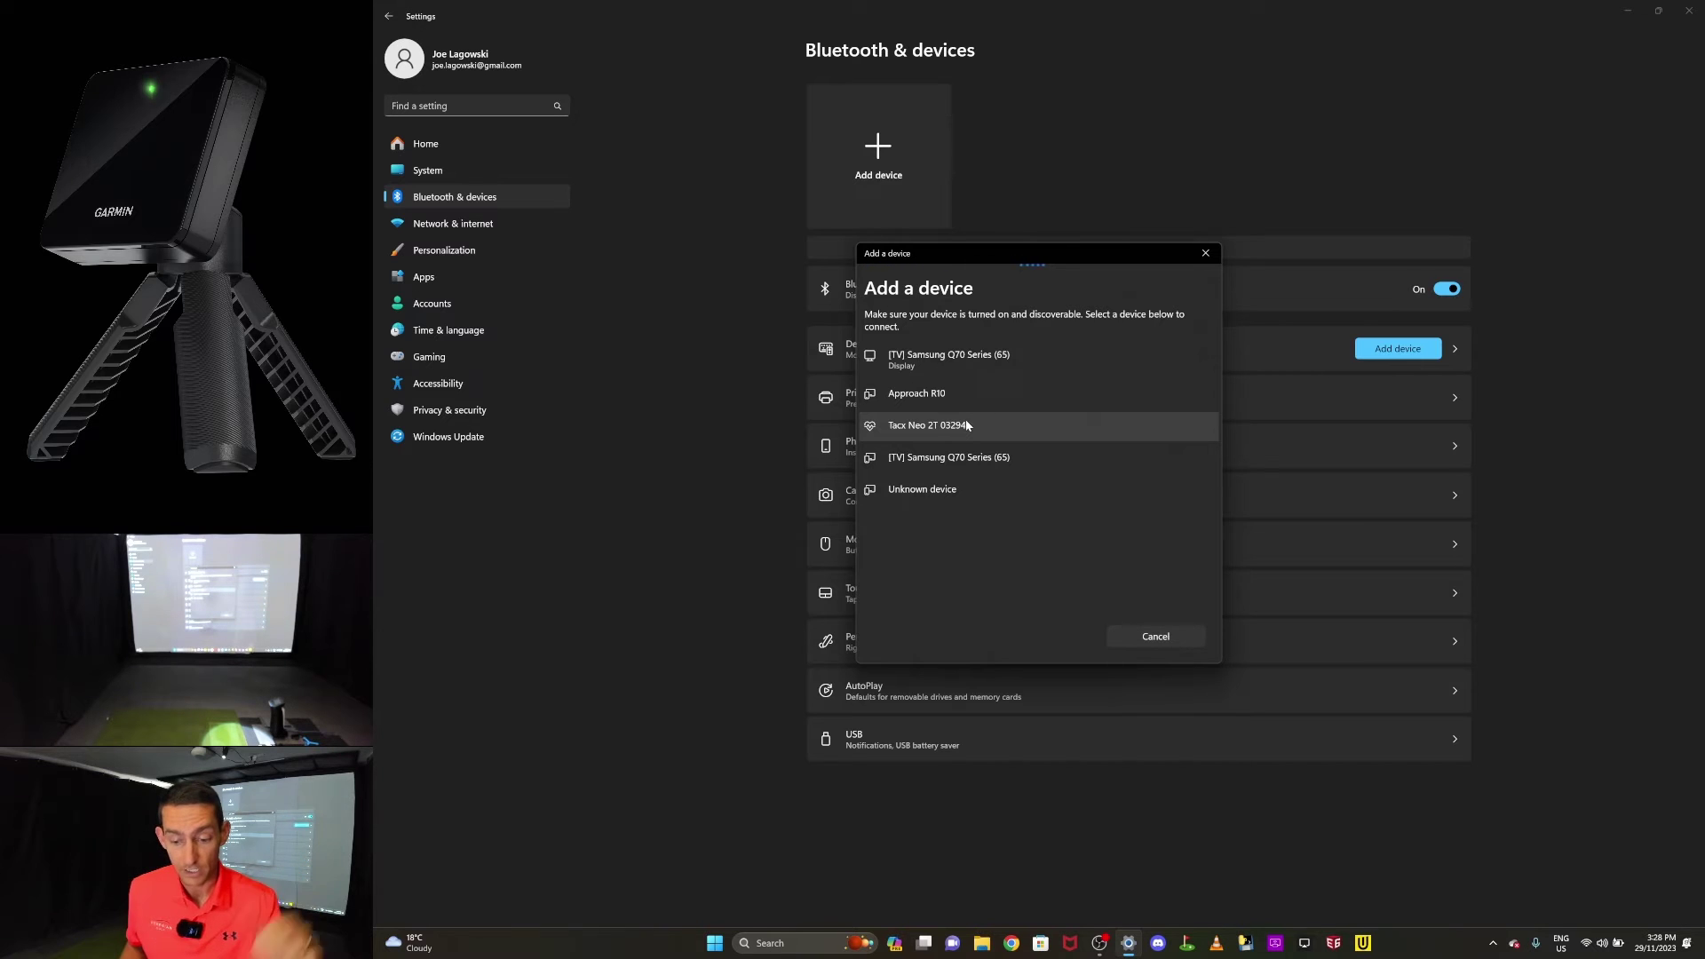
left_click(927, 395)
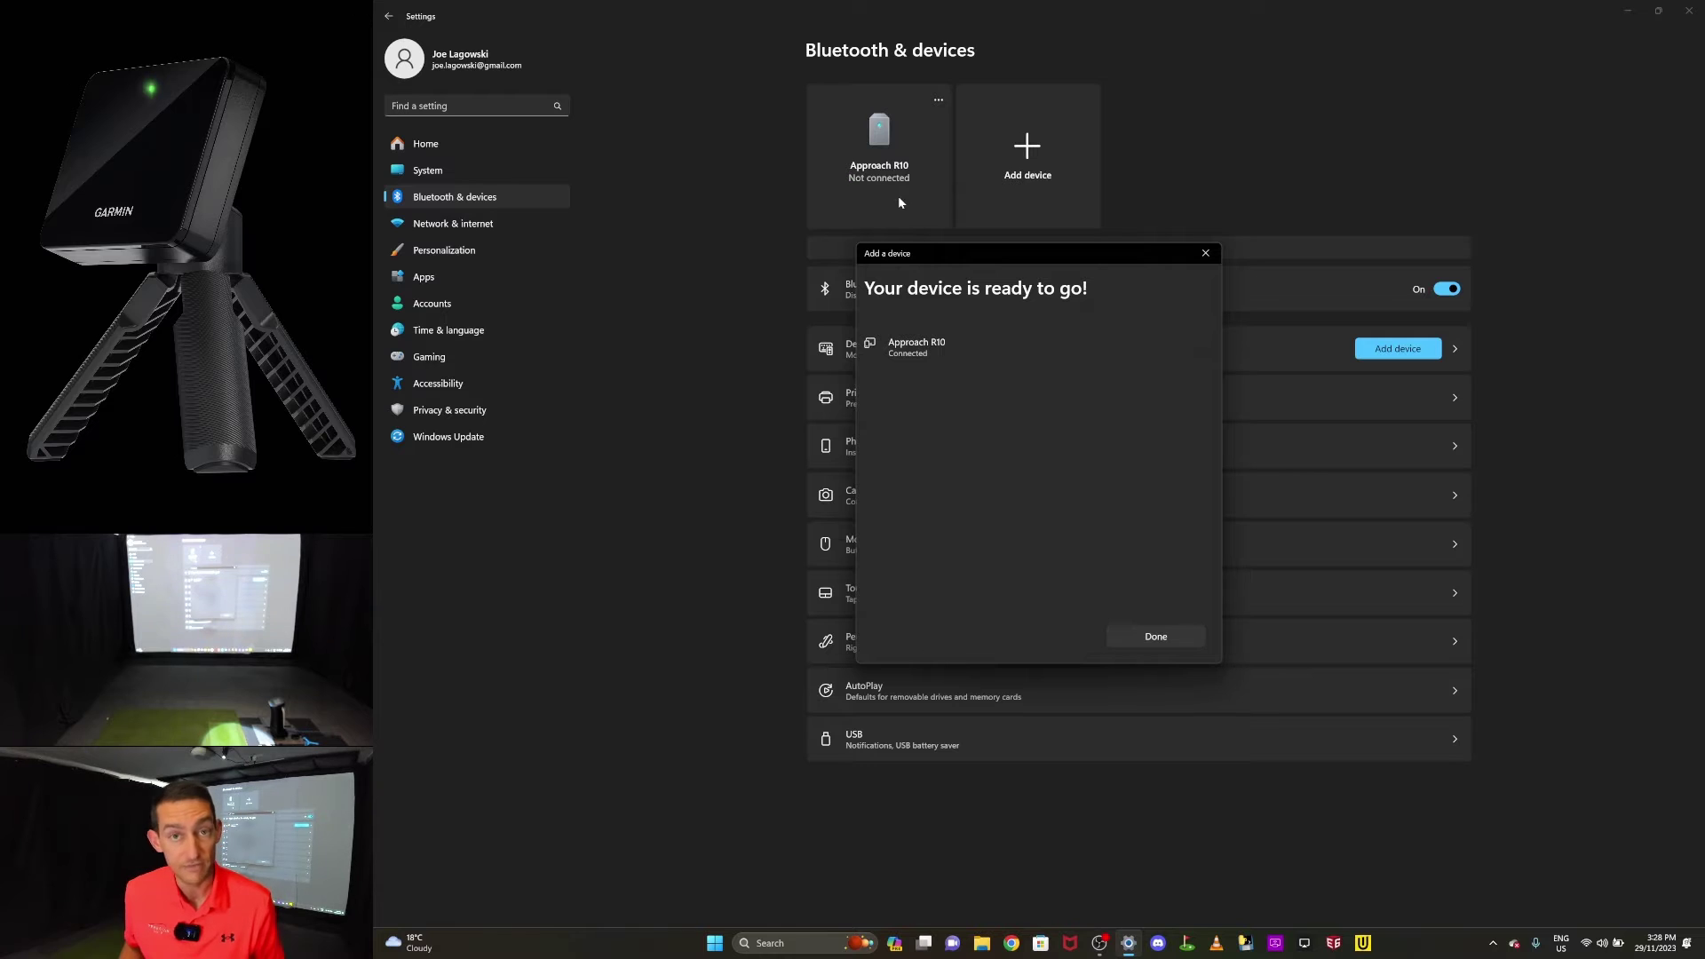
left_click(1157, 637)
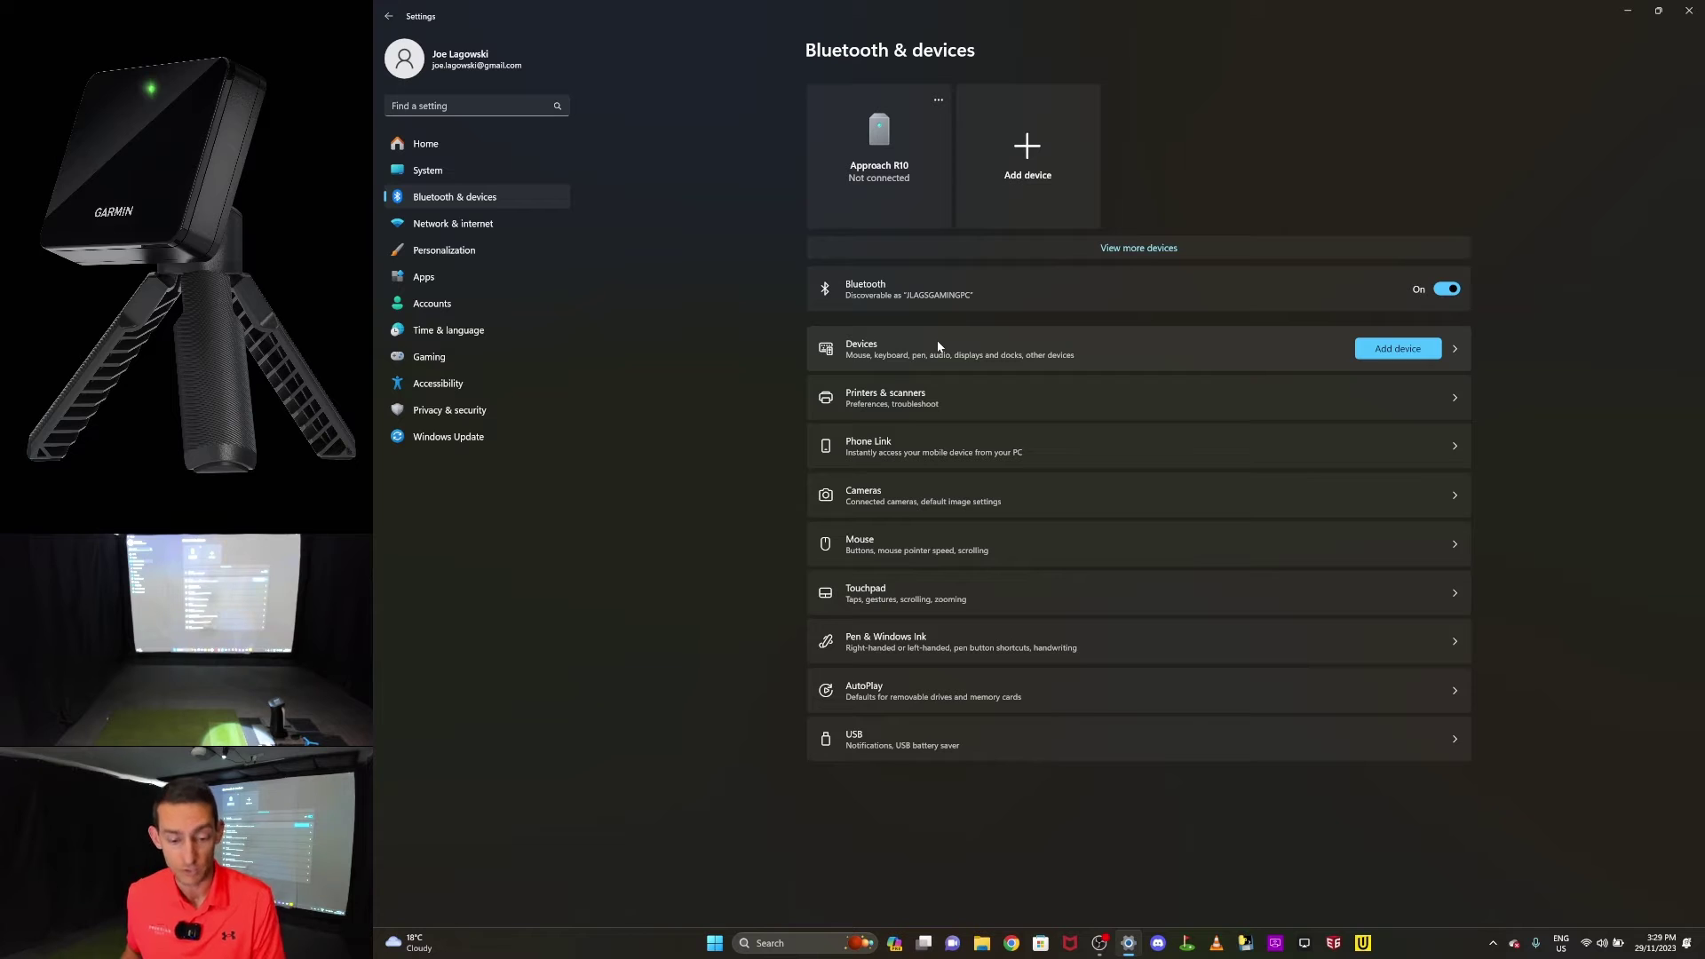
left_click(461, 108)
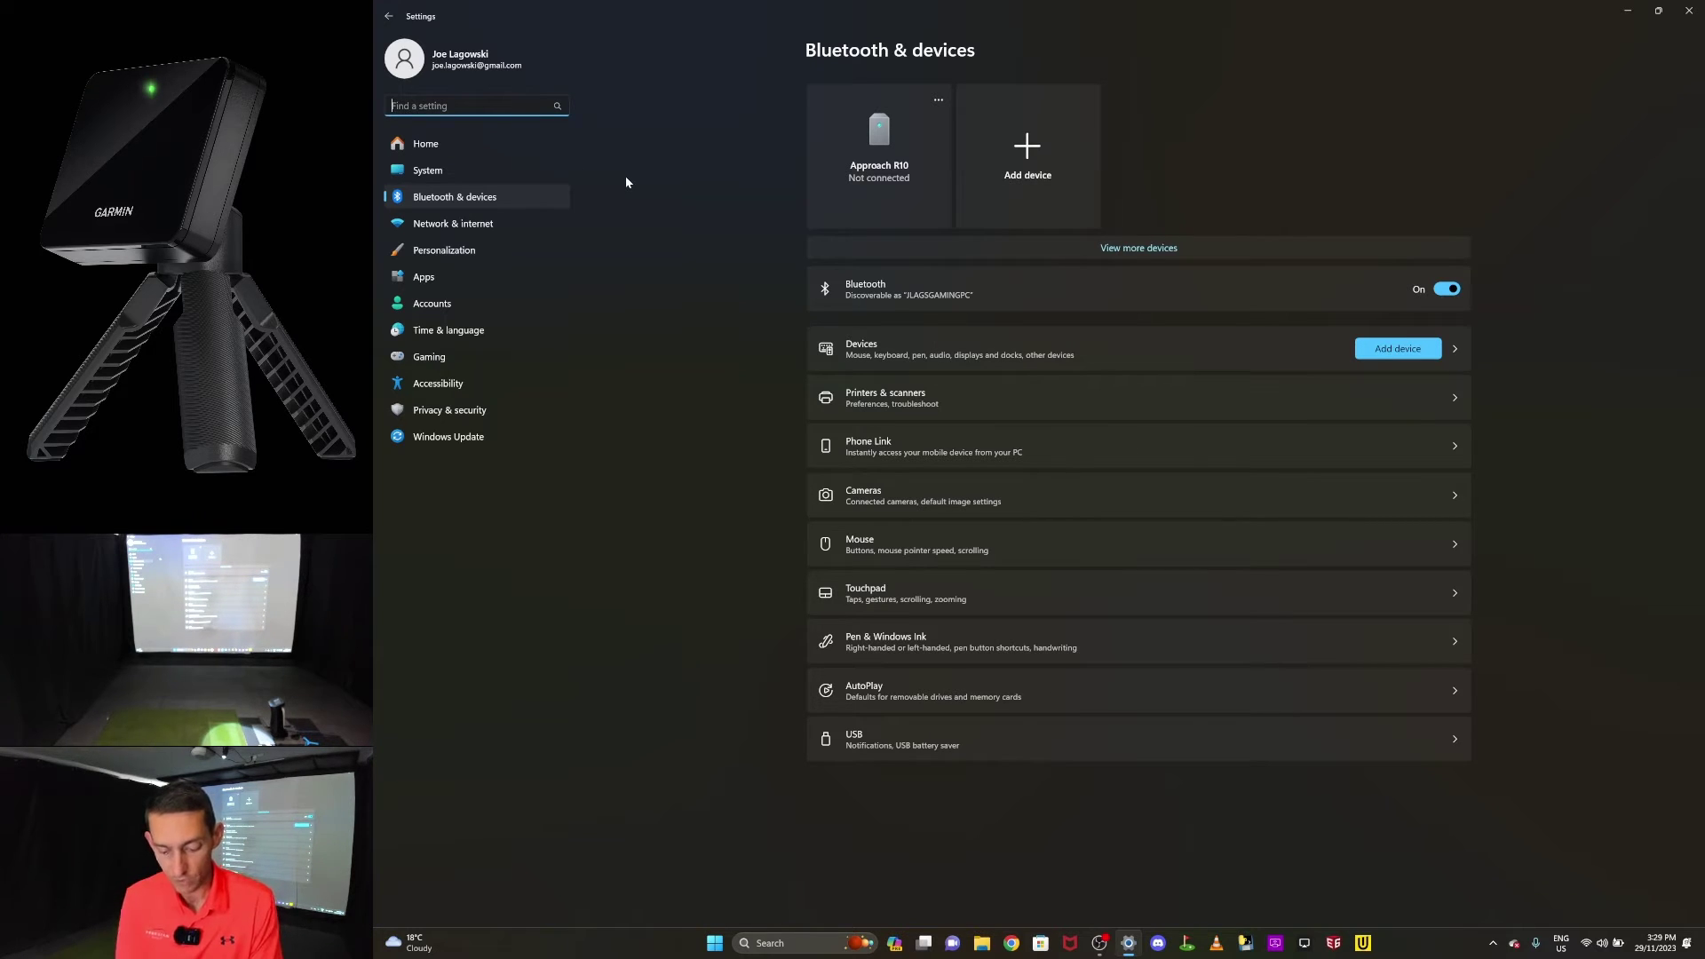
type("firewall")
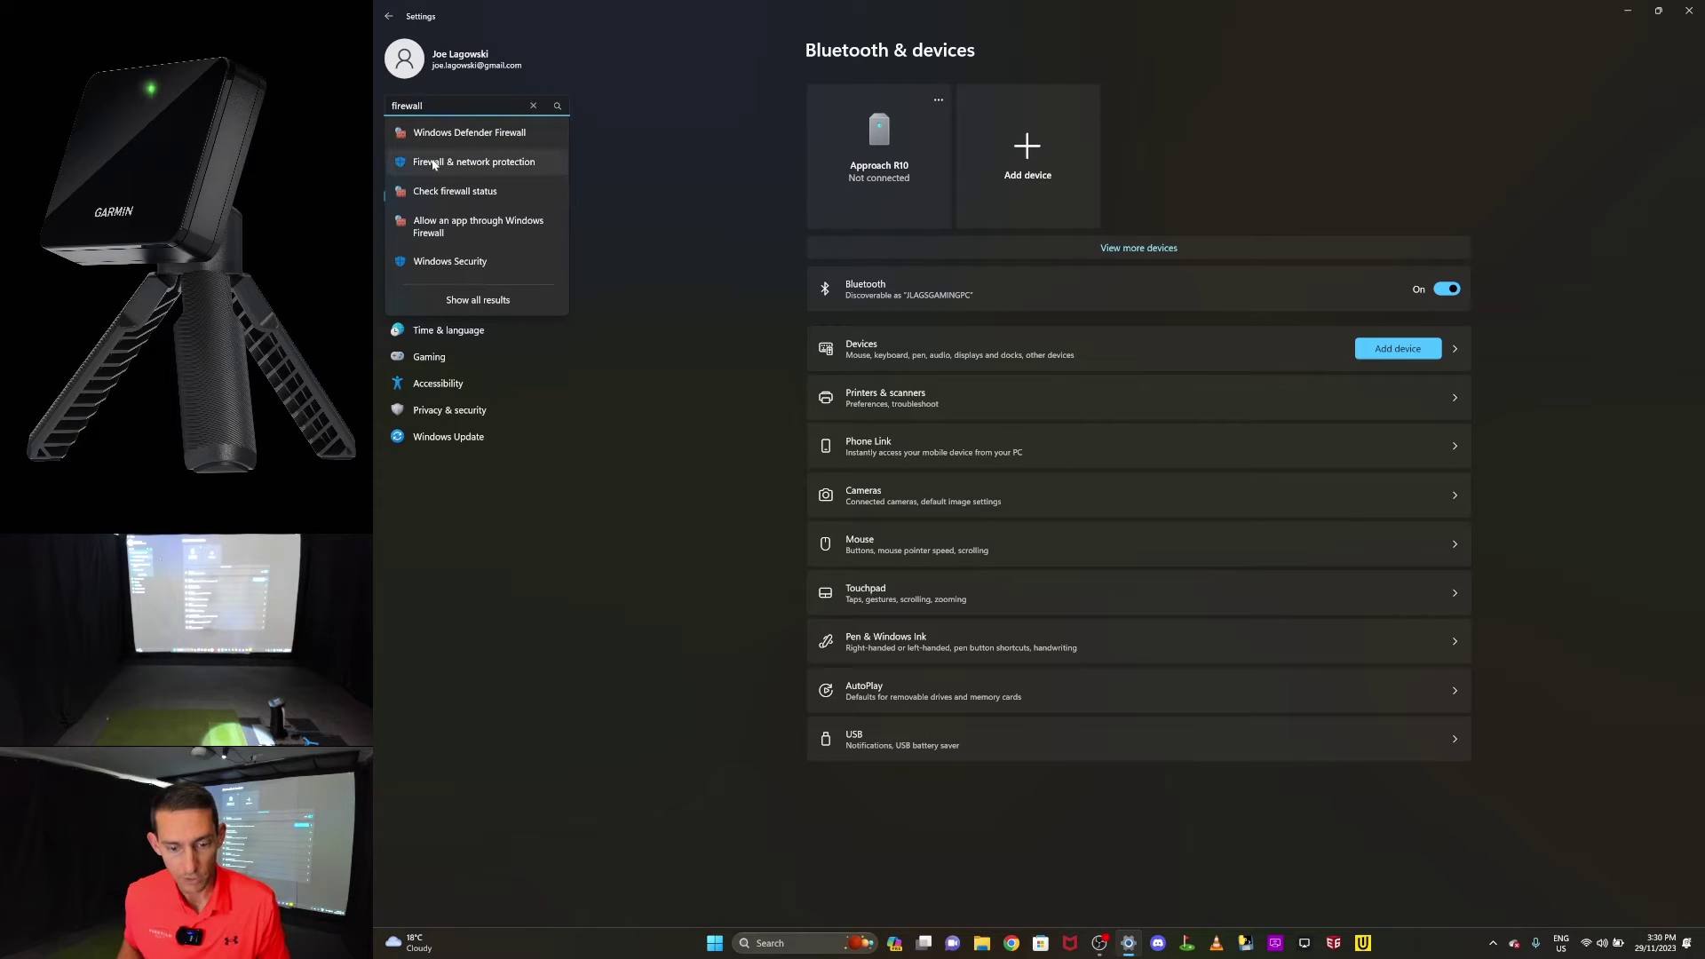
left_click(463, 164)
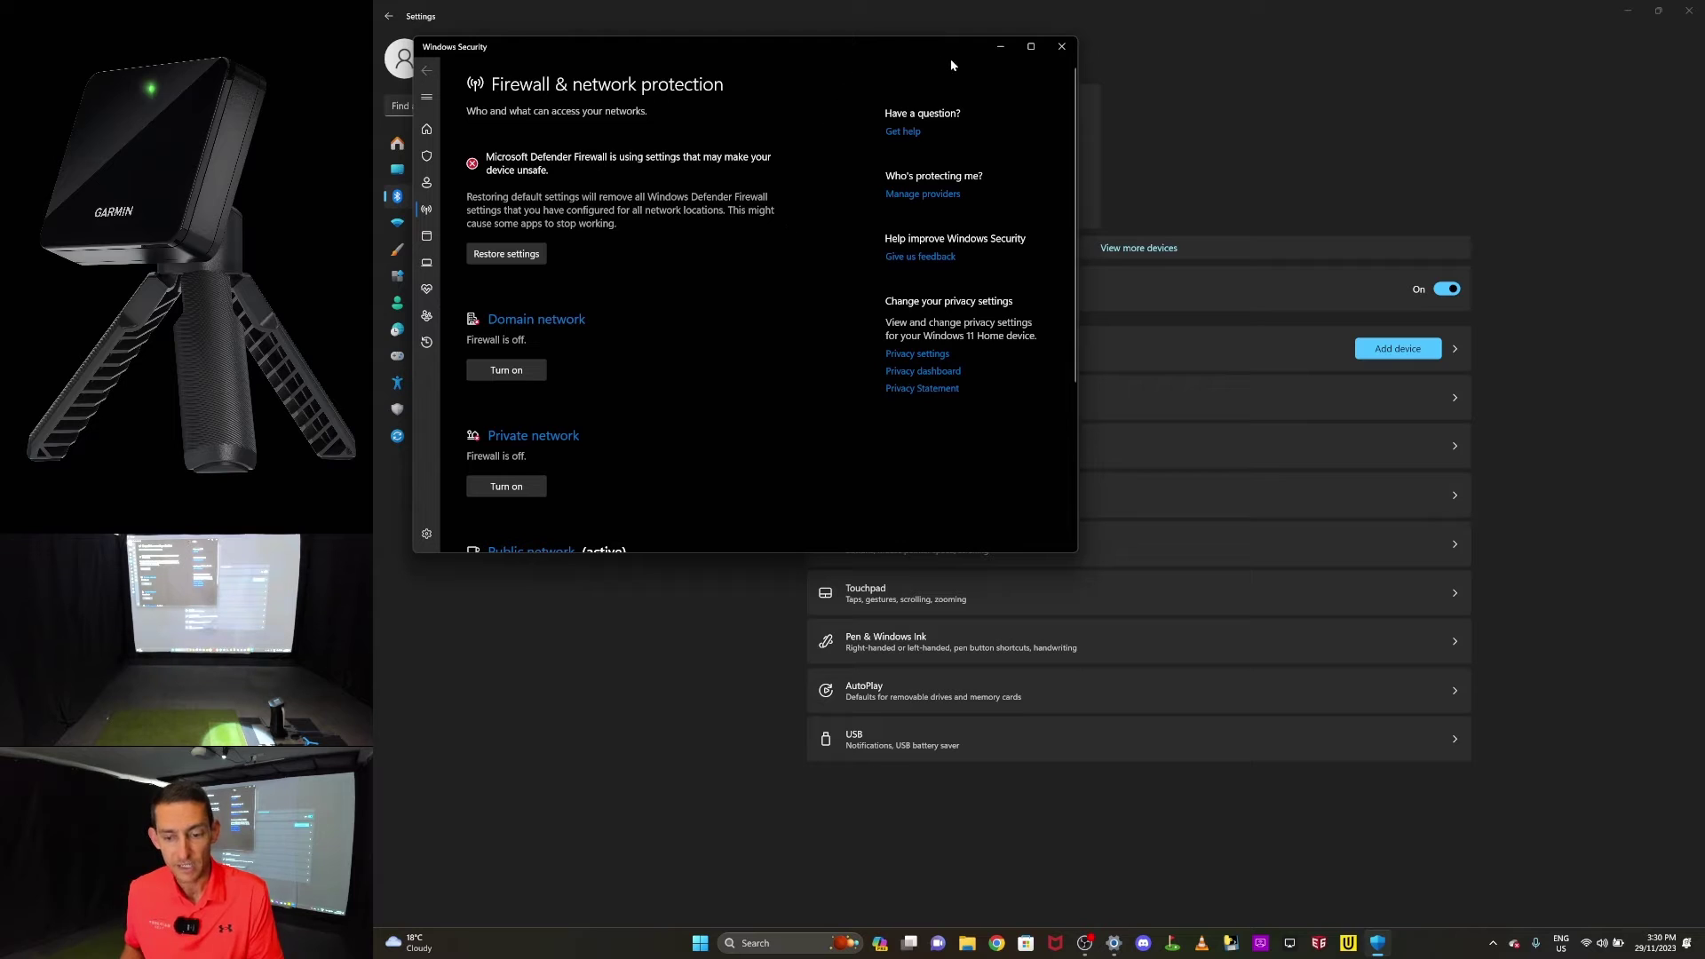
mouse_move(1032, 55)
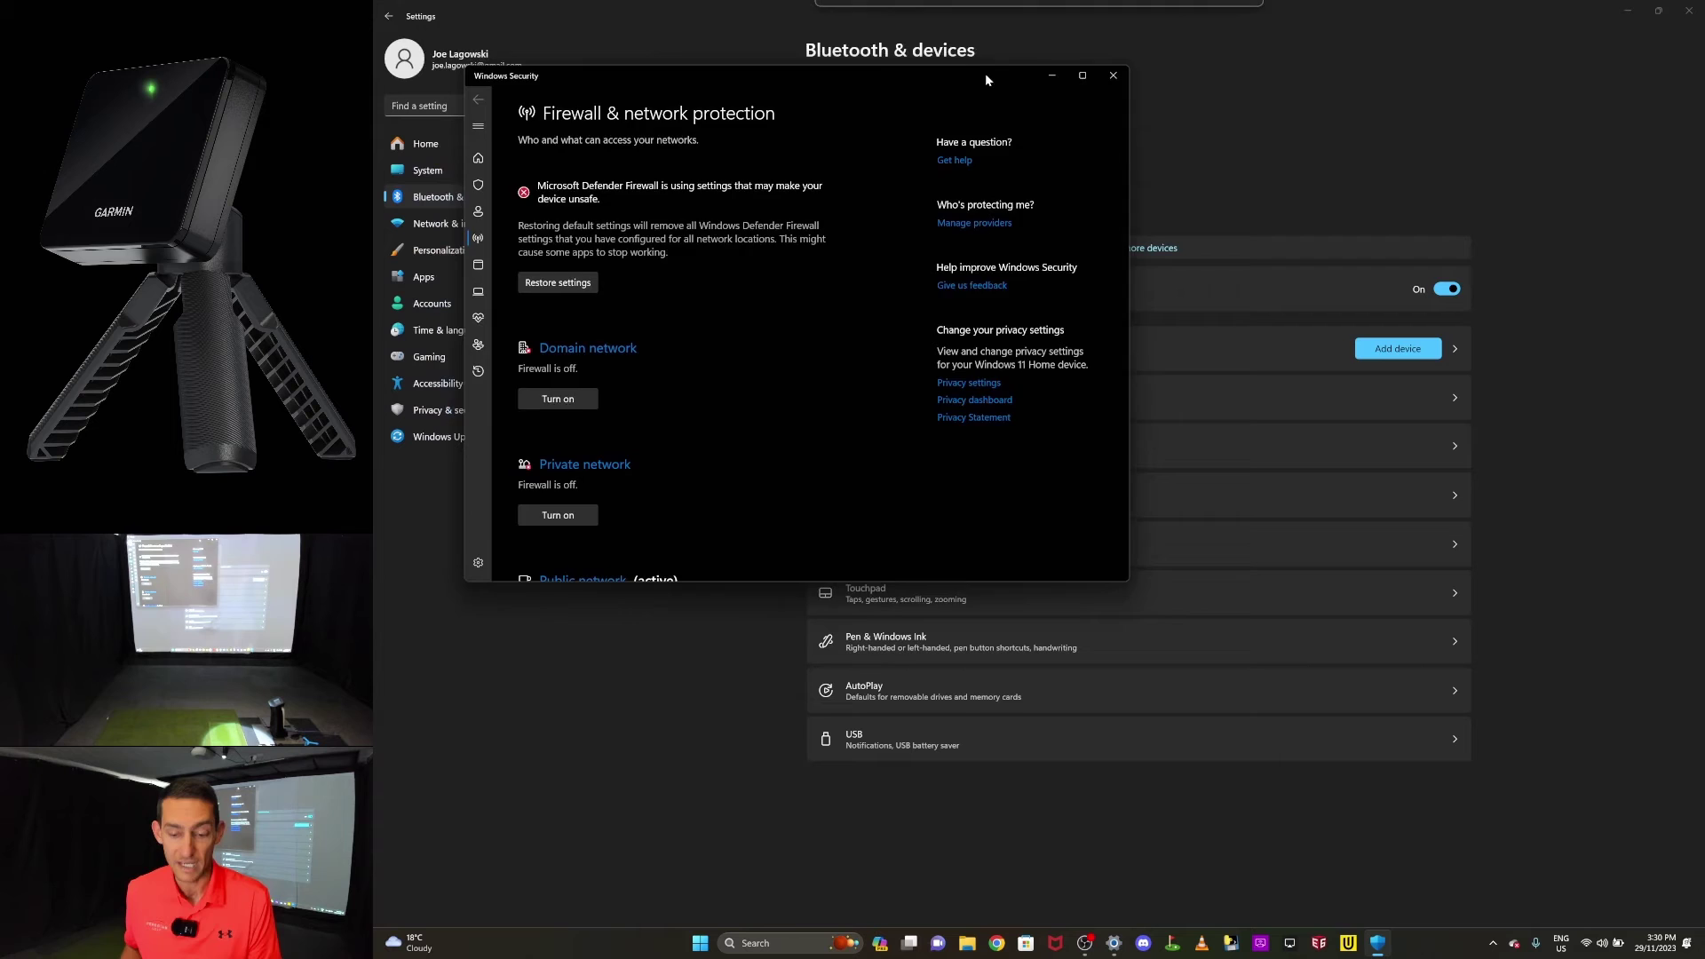
left_click_drag(986, 77, 970, 56)
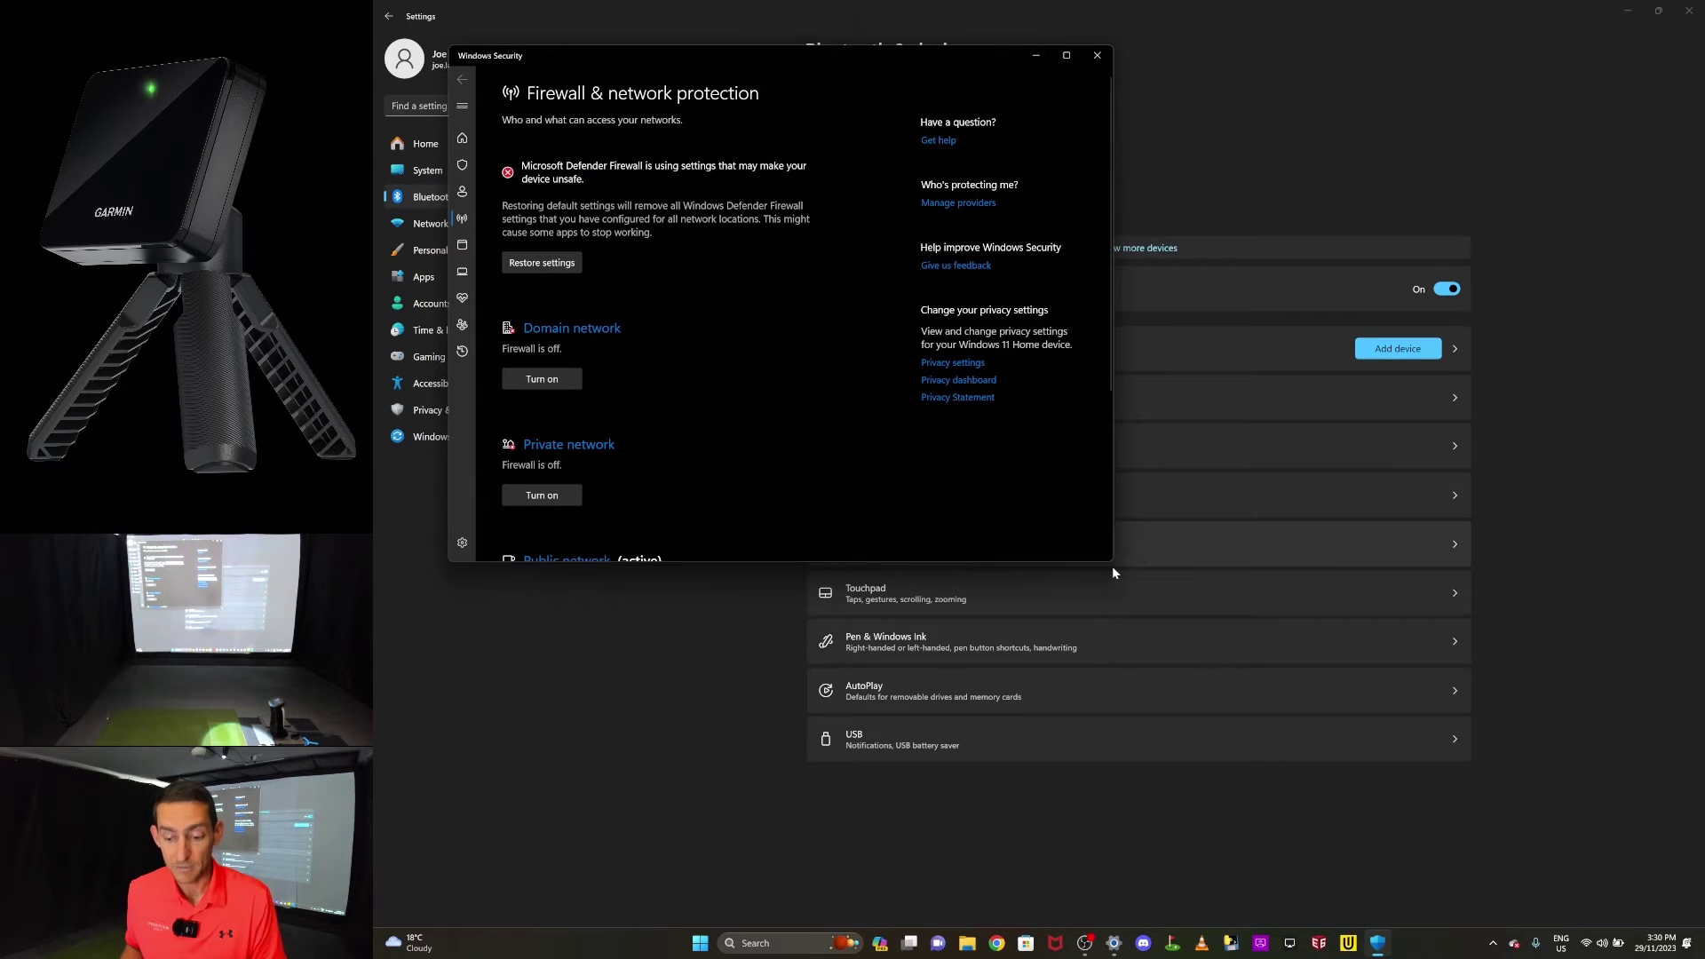
left_click_drag(1112, 561, 1363, 805)
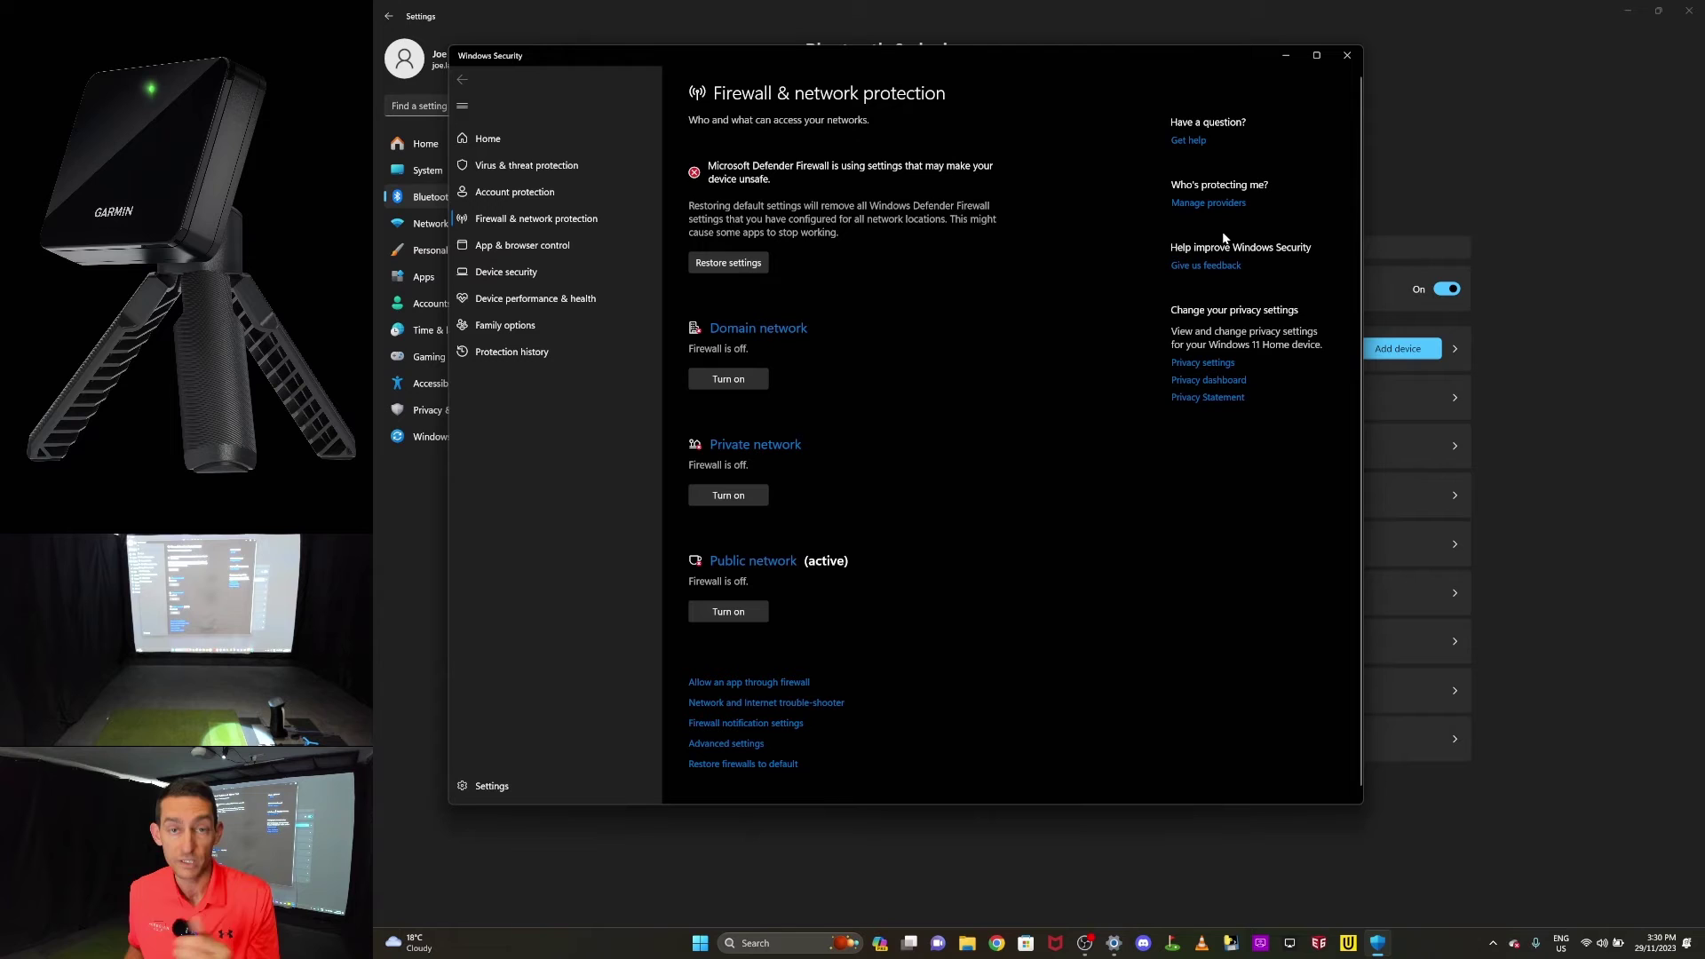
left_click(1351, 59)
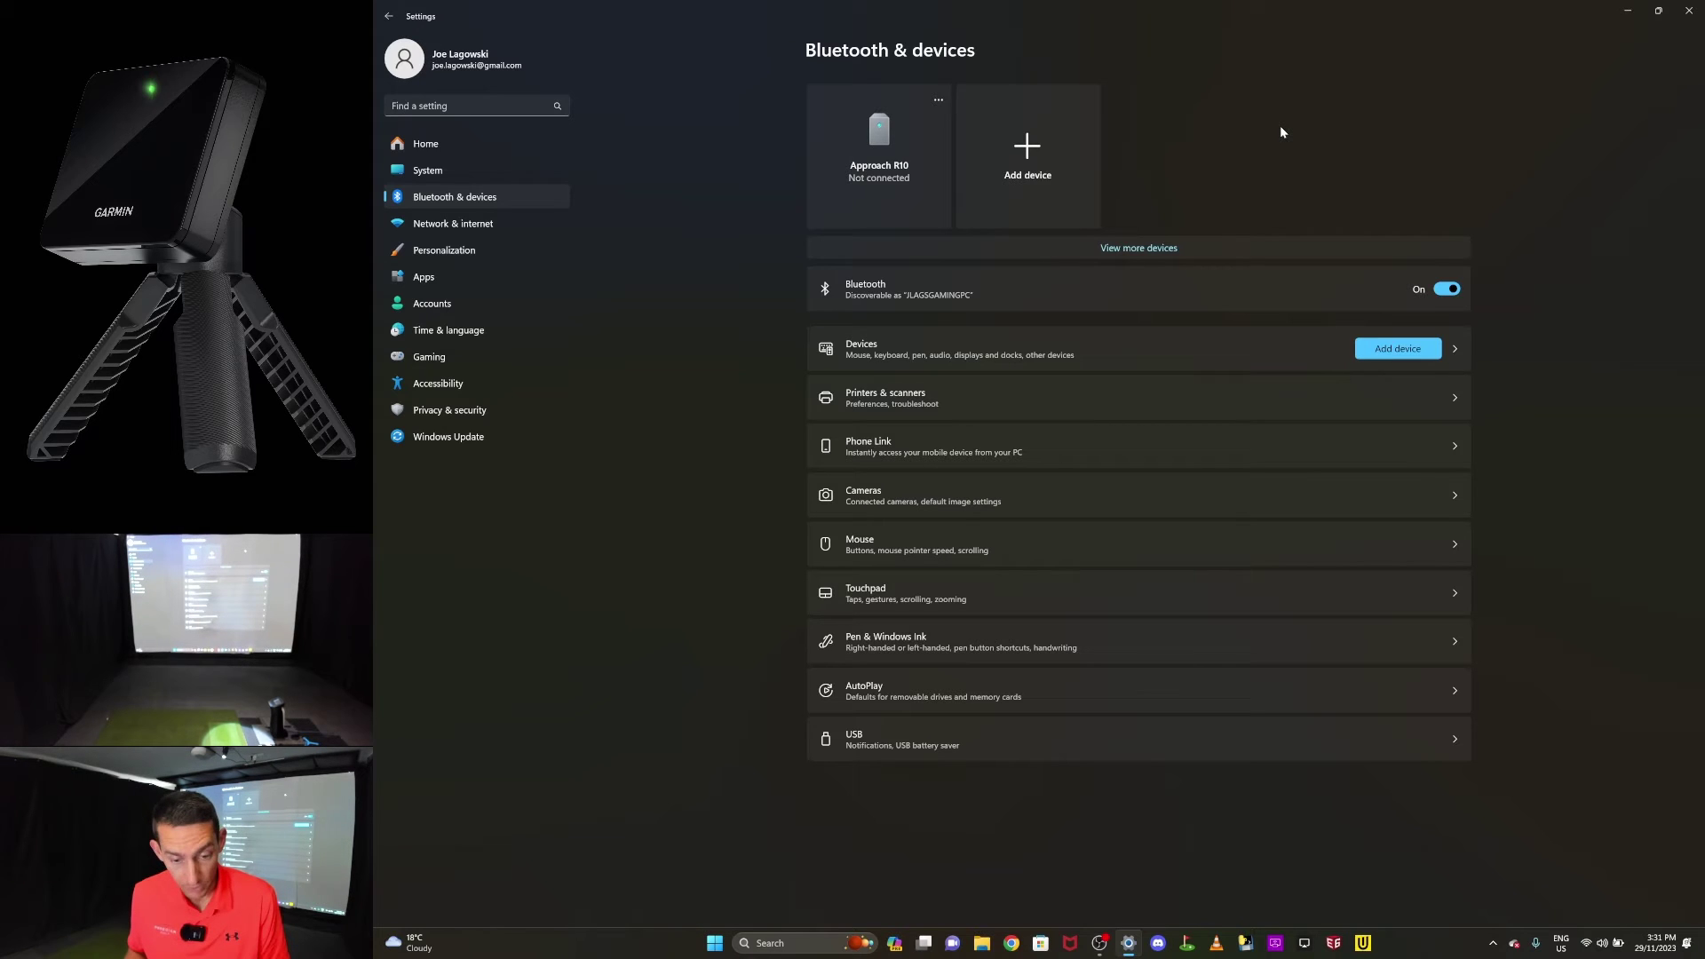
Search settings for 'security' and open the Windows Security page
left_click(488, 110)
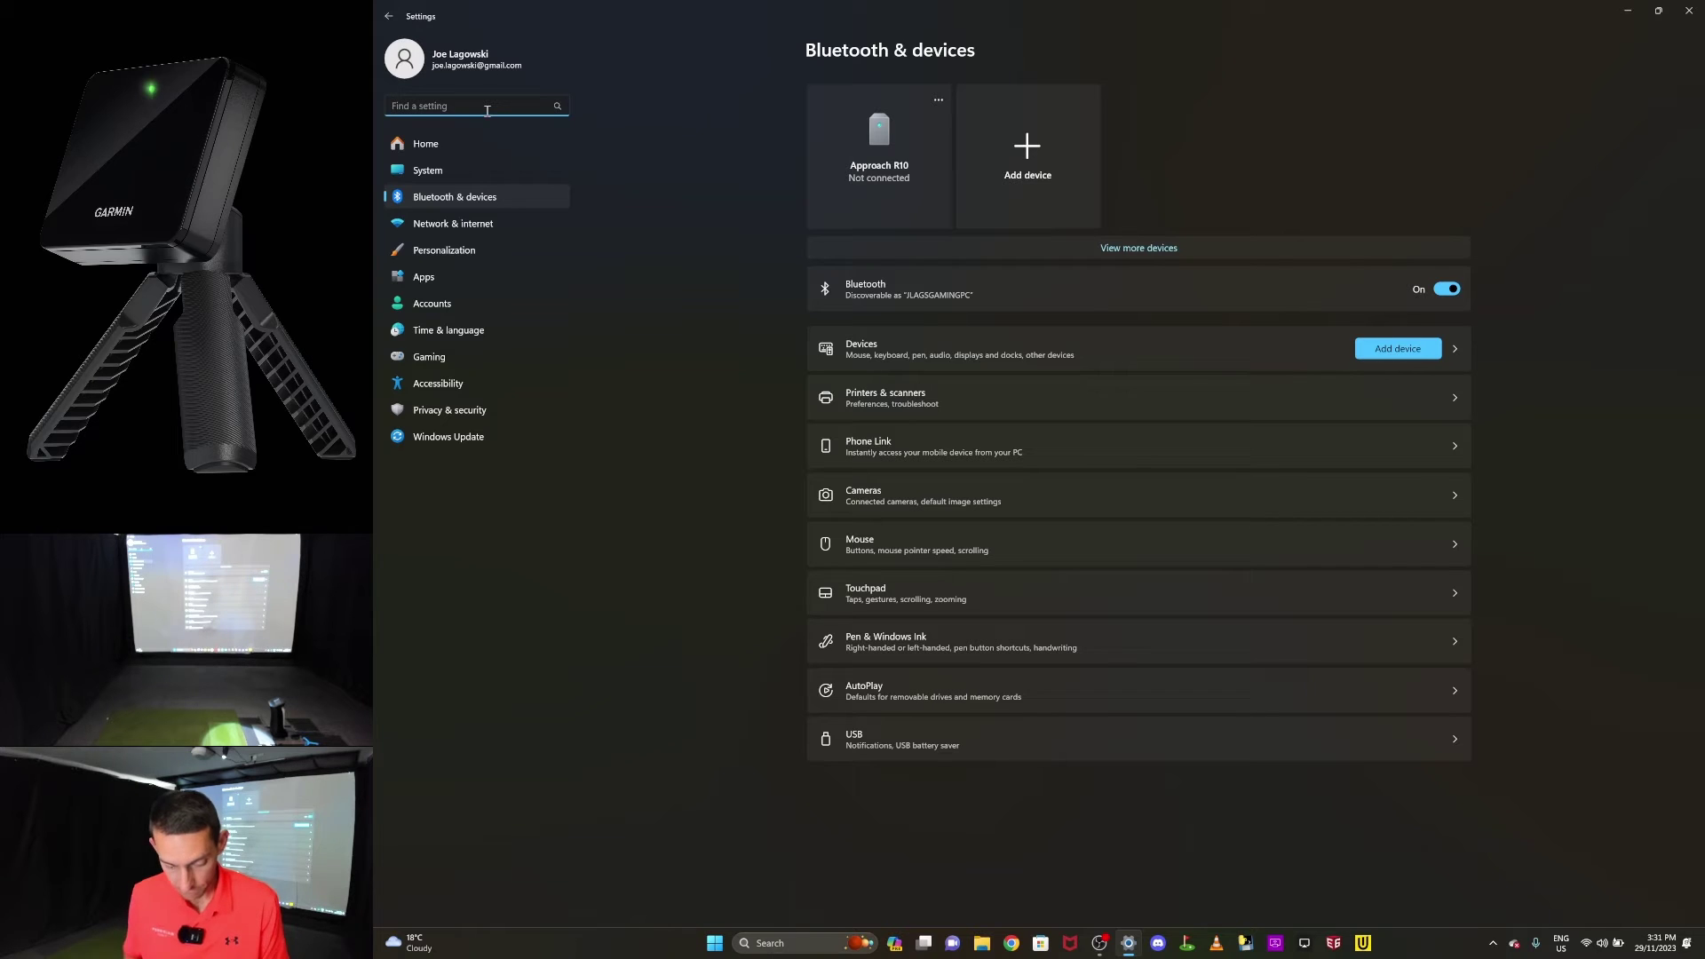
type("security")
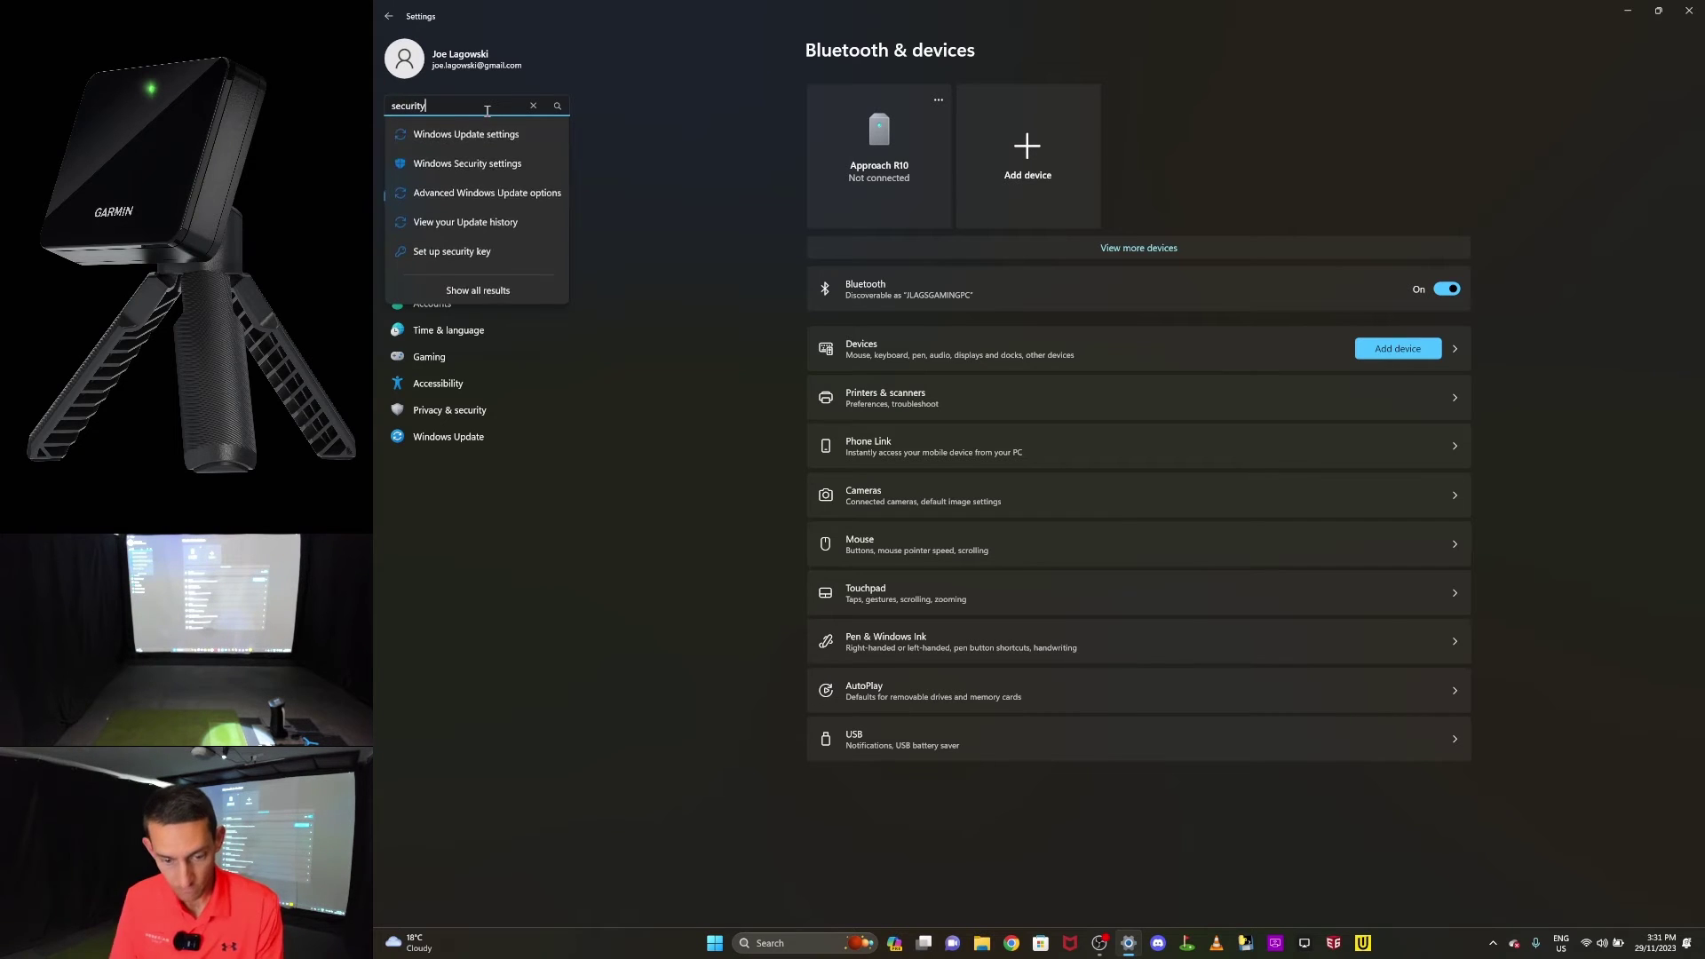
left_click(463, 162)
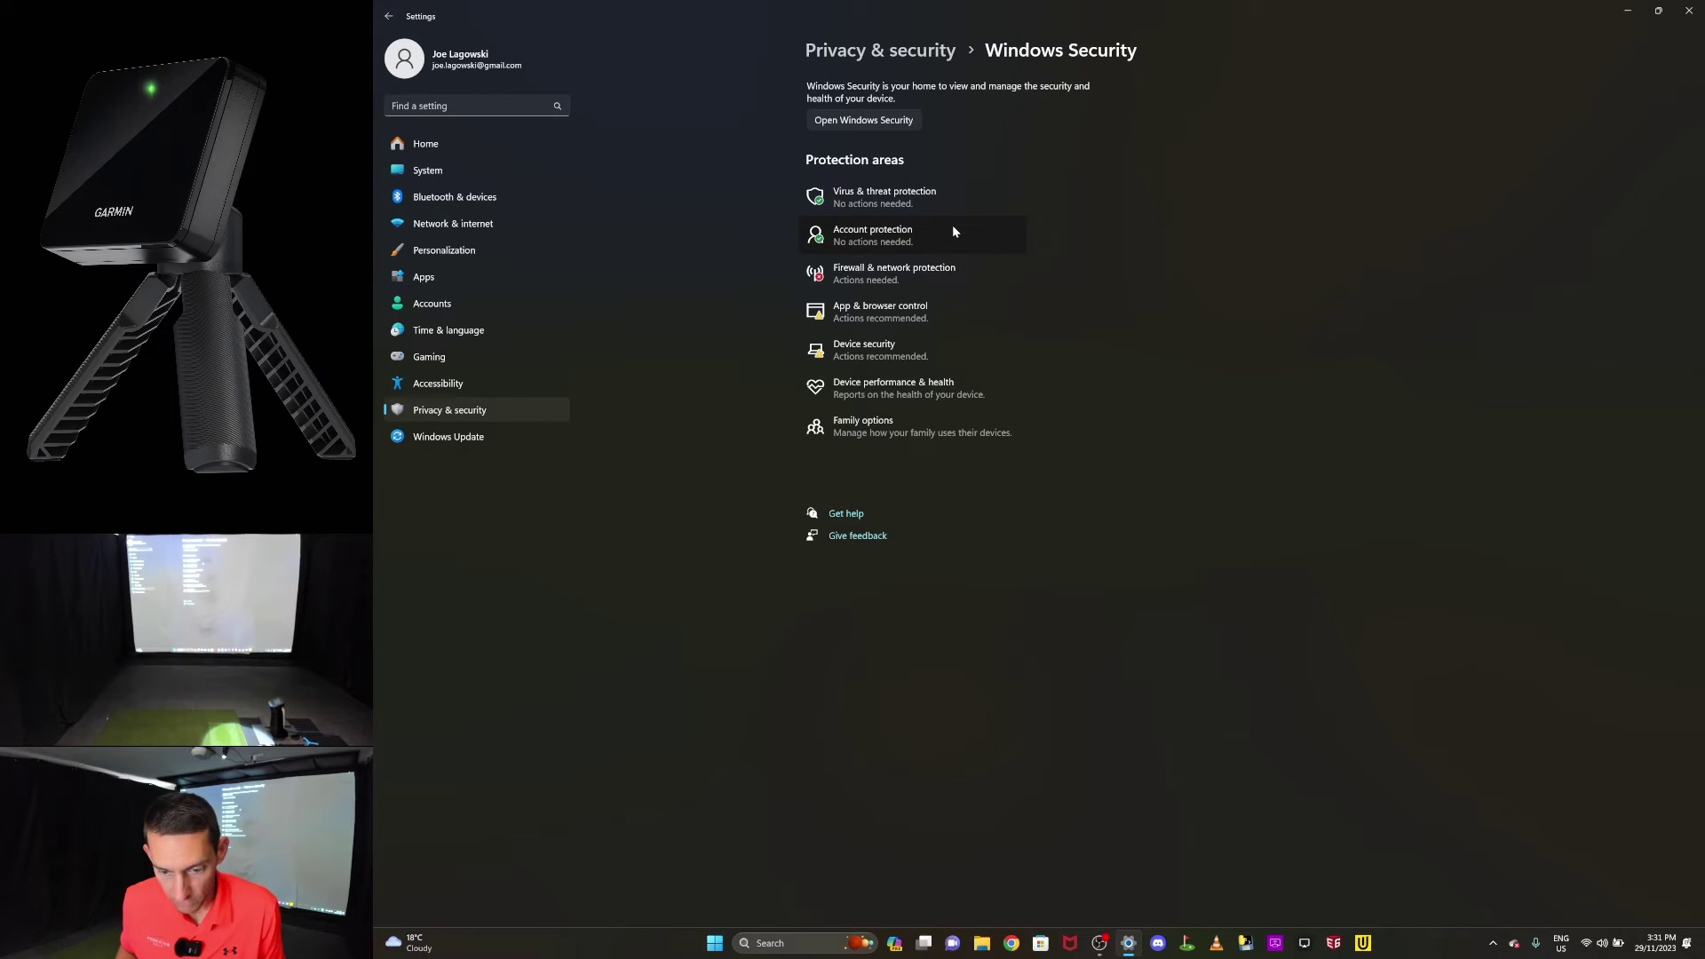
In App & browser control, confirm Smart App Control is off, then go back
left_click(874, 311)
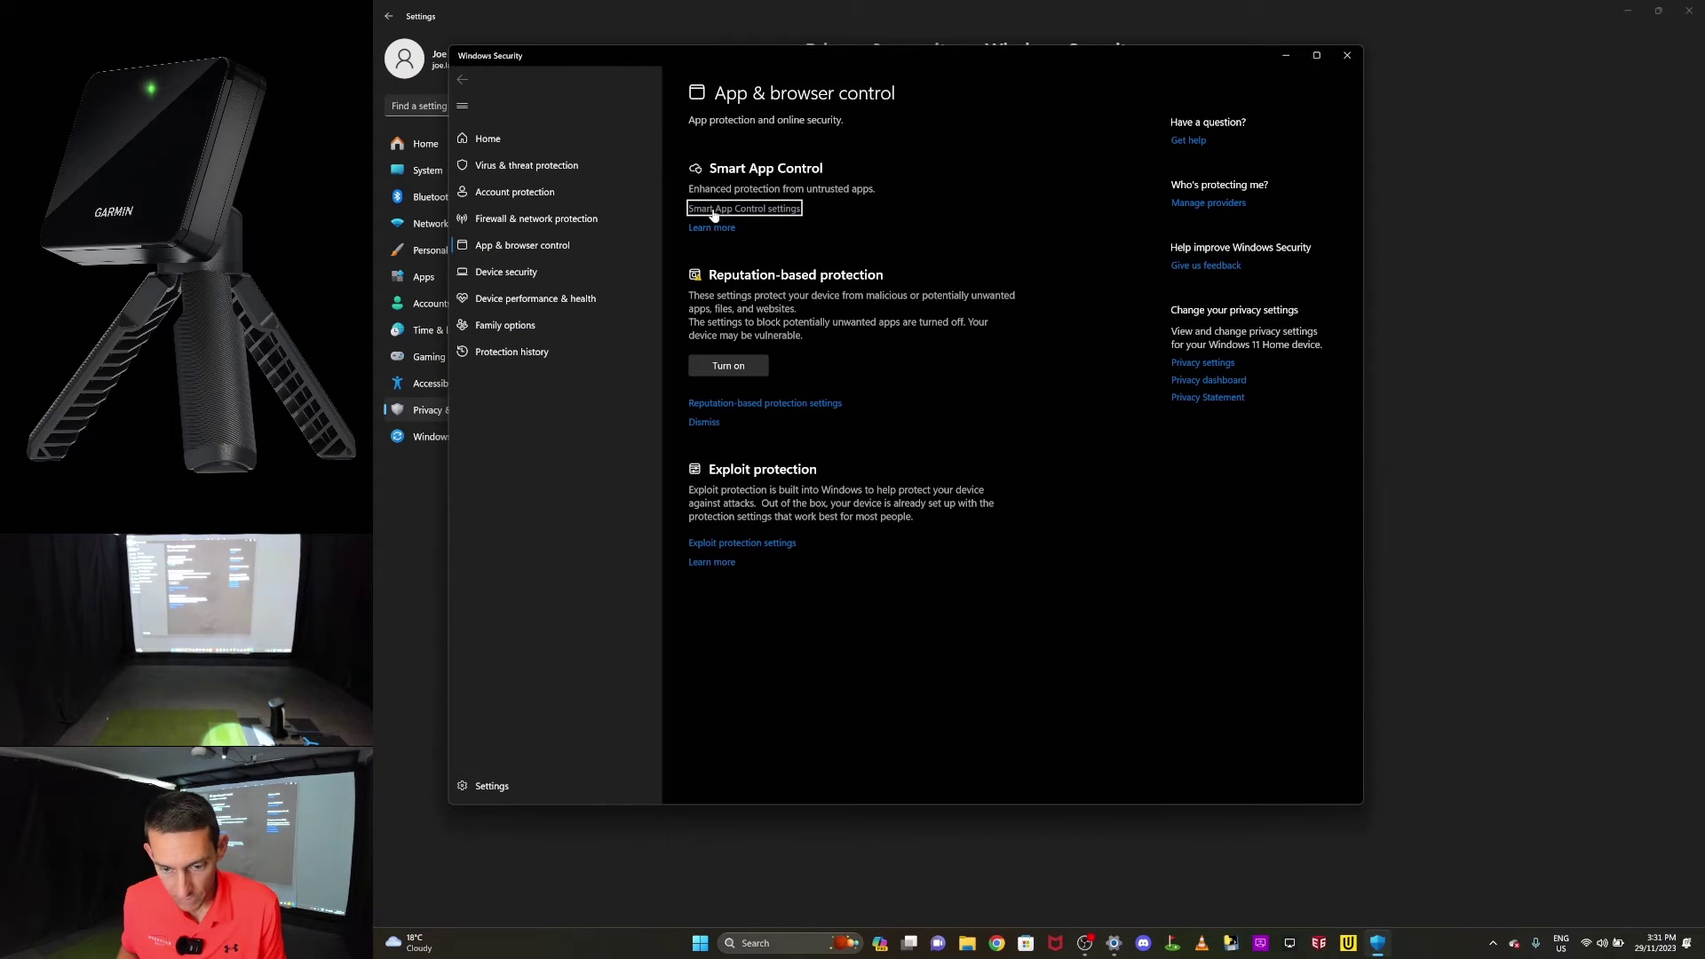
left_click(753, 210)
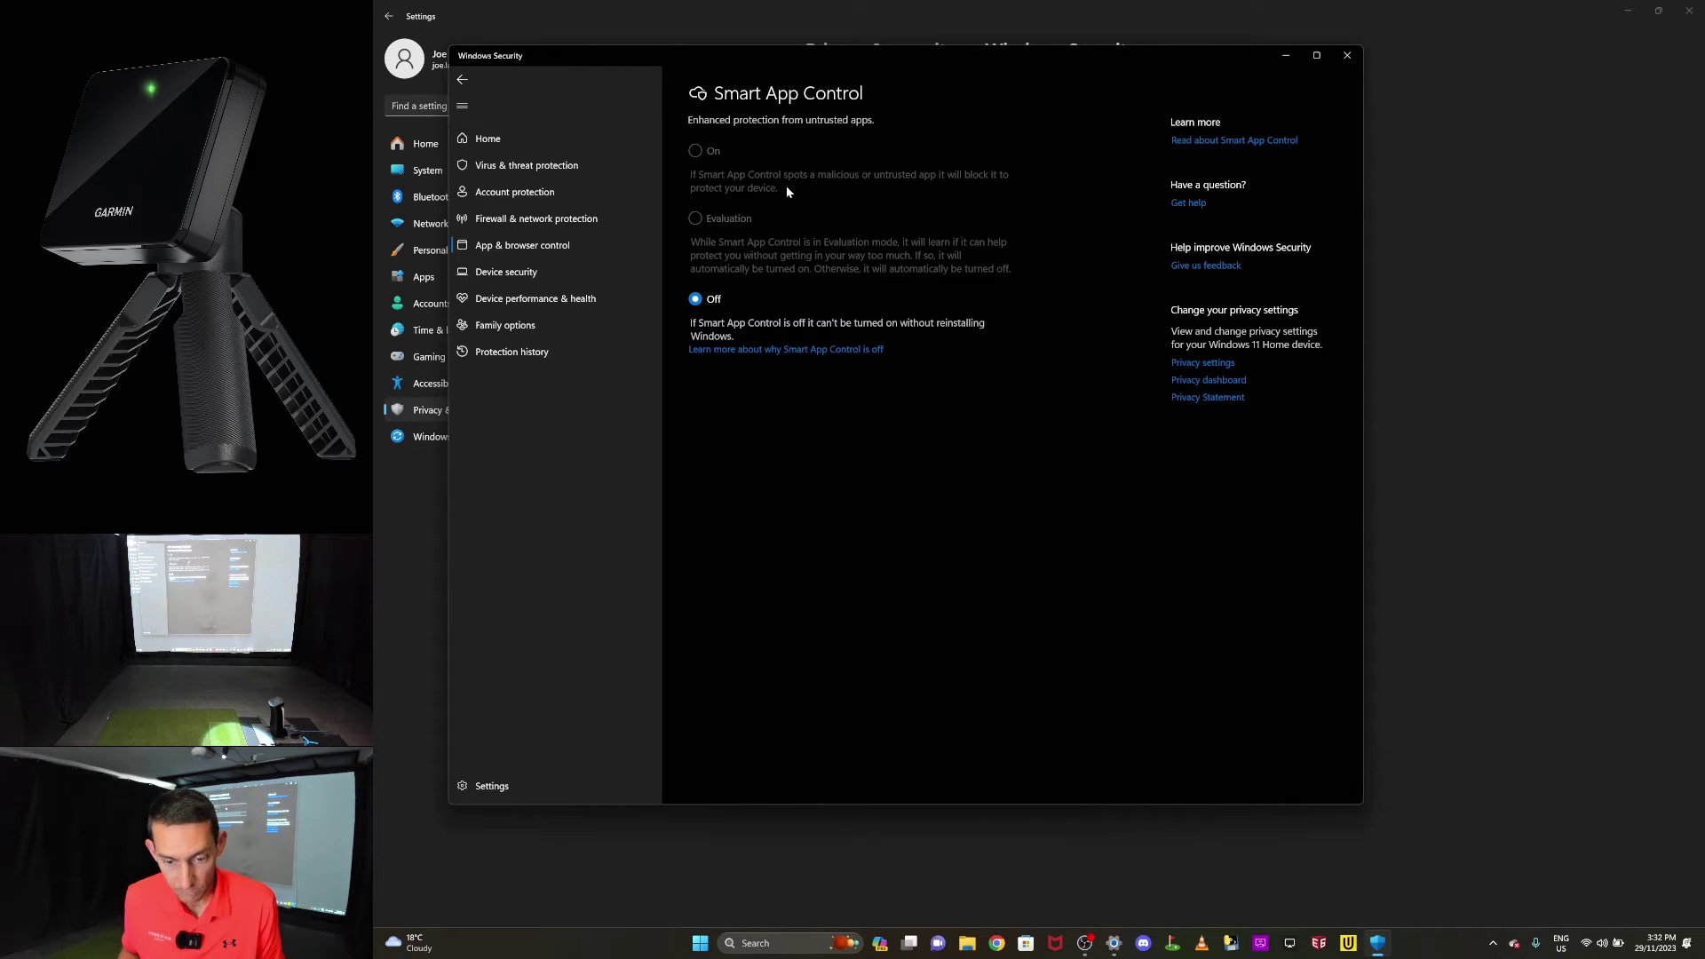
left_click(462, 81)
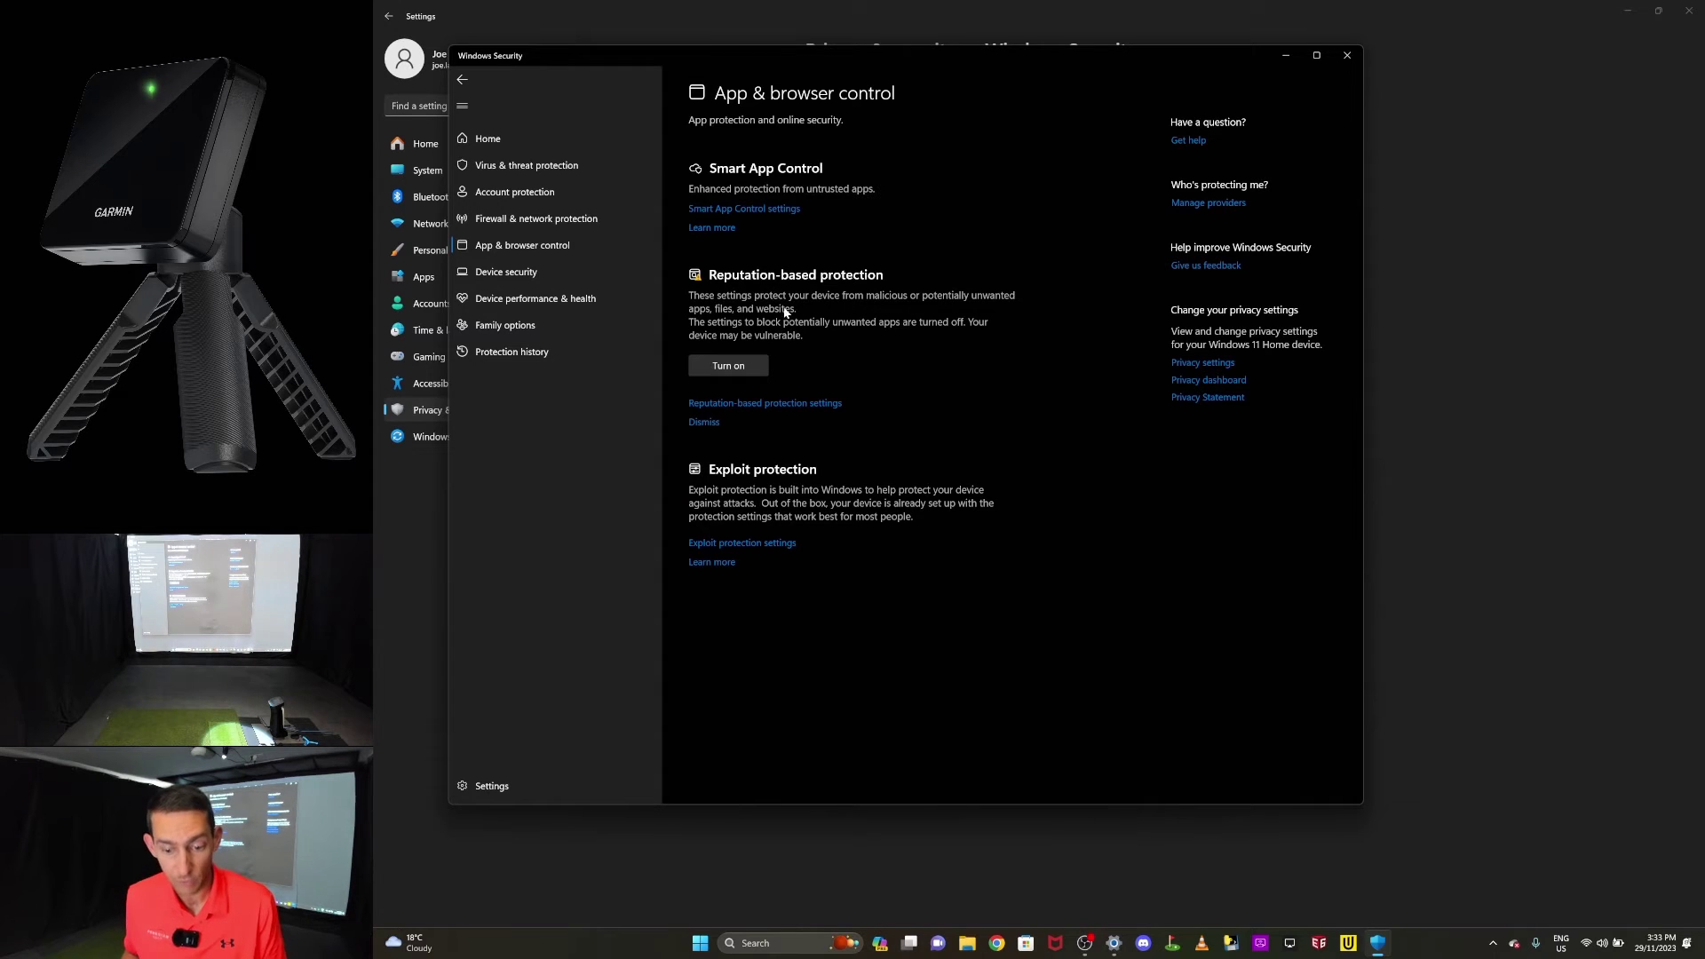
Open Reputation-based protection settings and scroll through its options
left_click(754, 405)
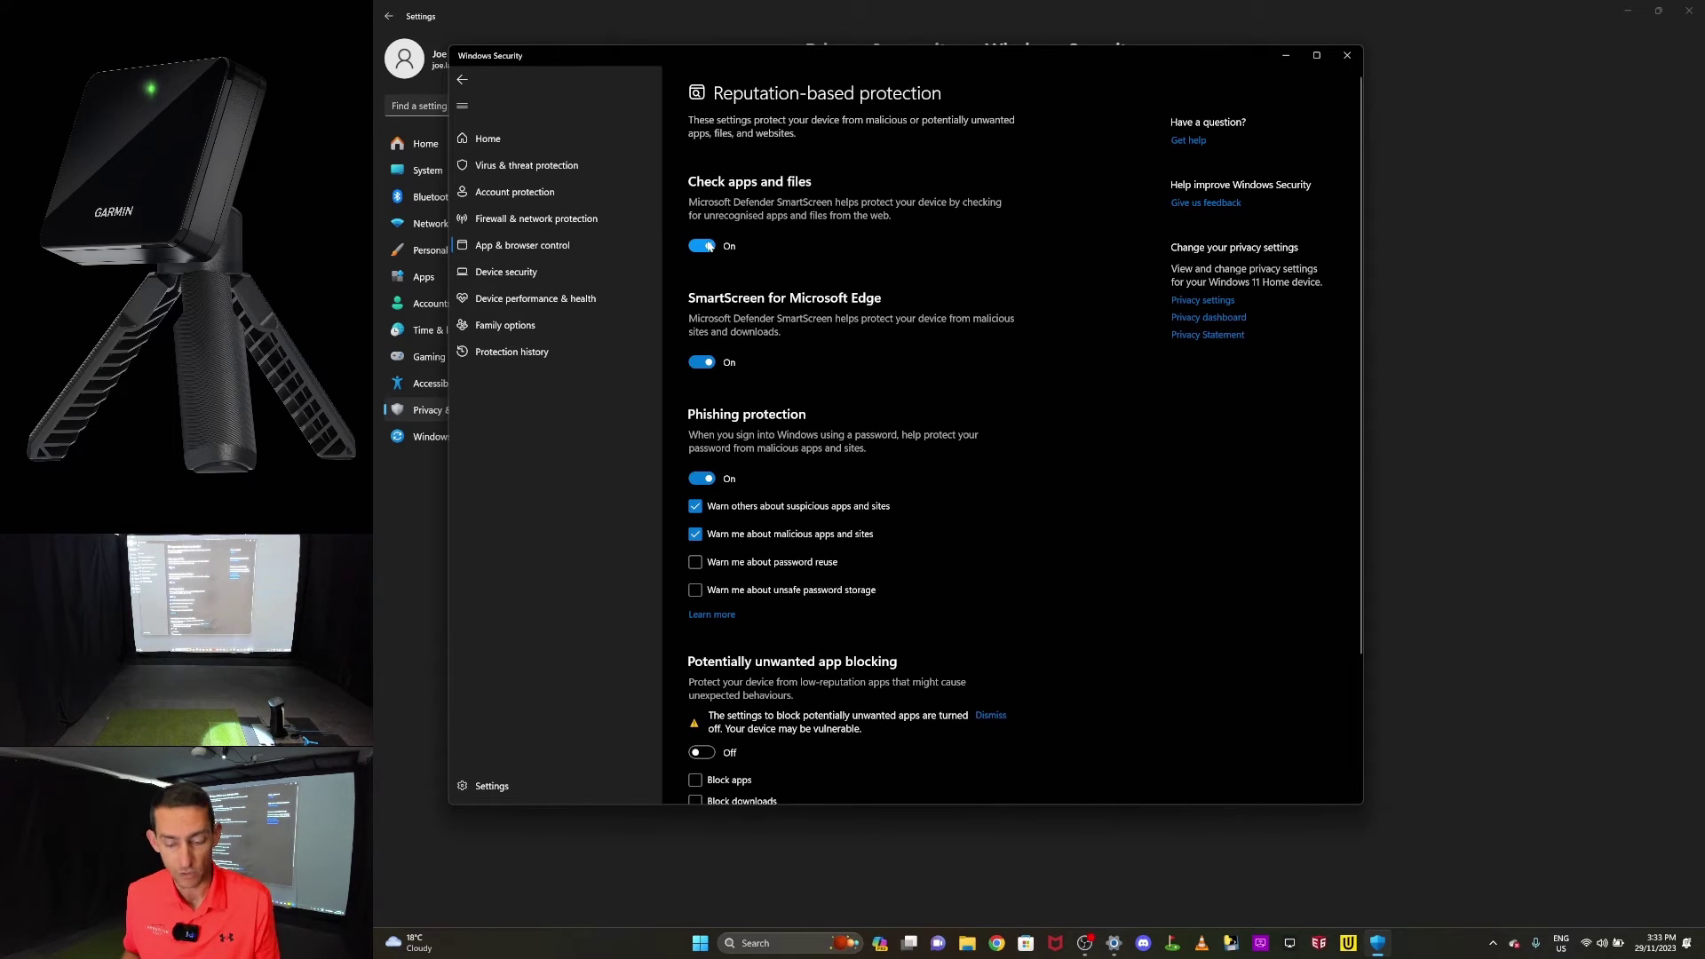
scroll(769, 666, "down", 2)
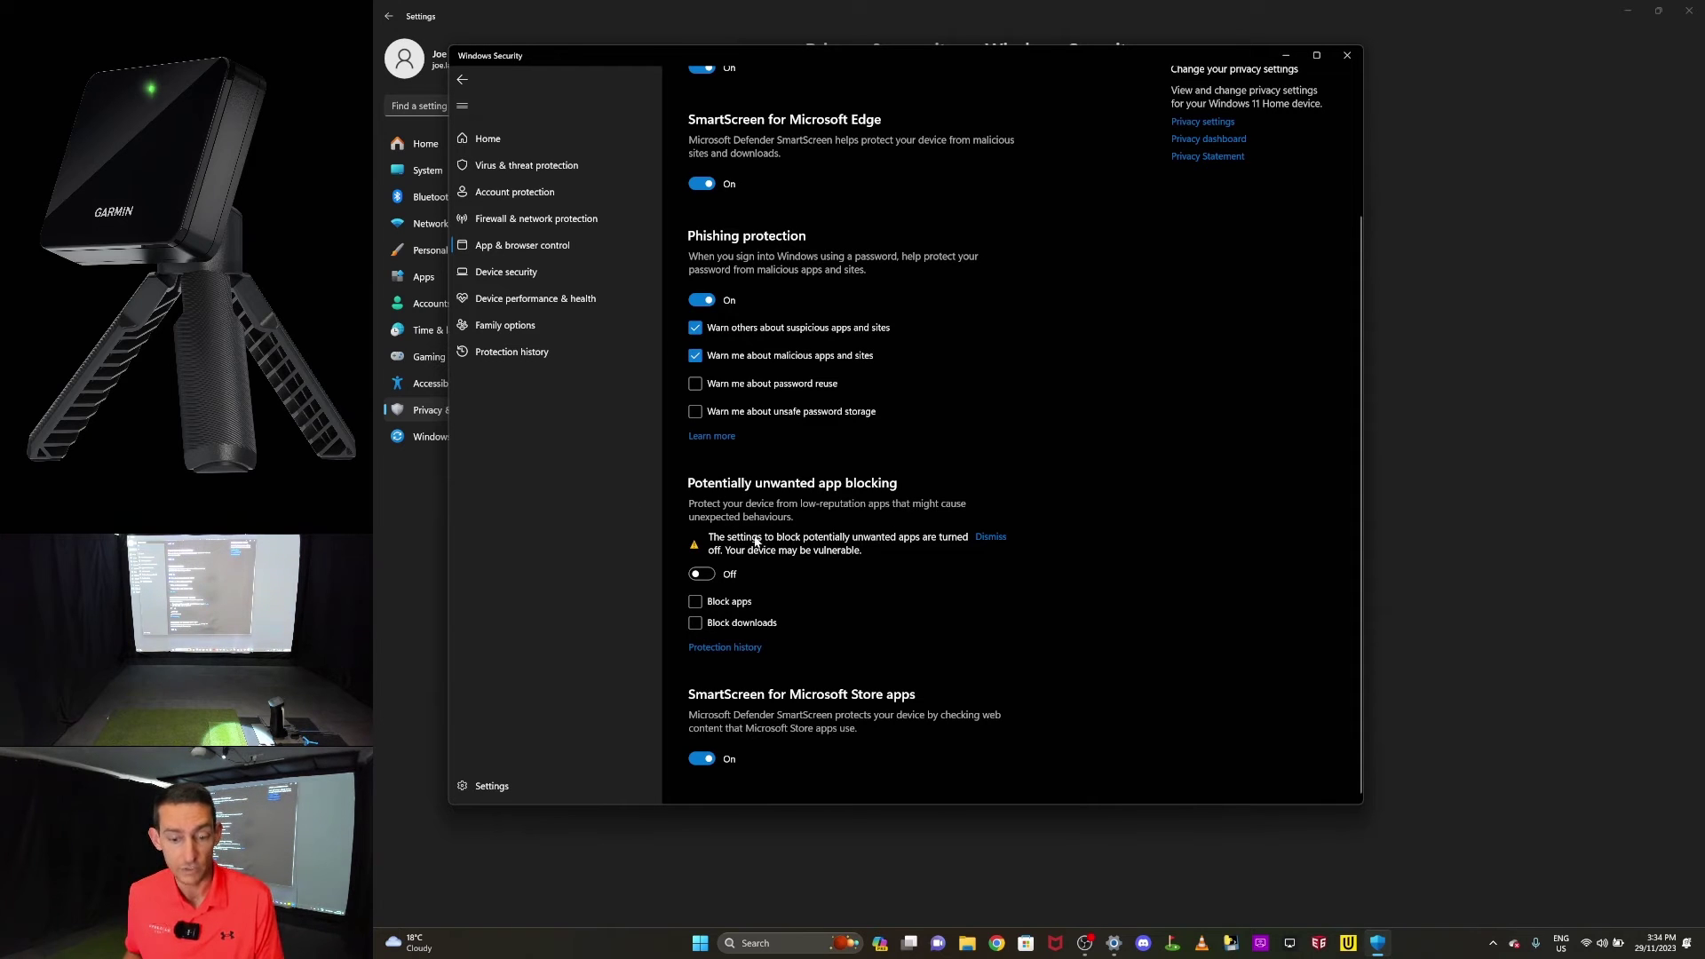
scroll(761, 544, "up", 3)
scroll(761, 543, "up", 1)
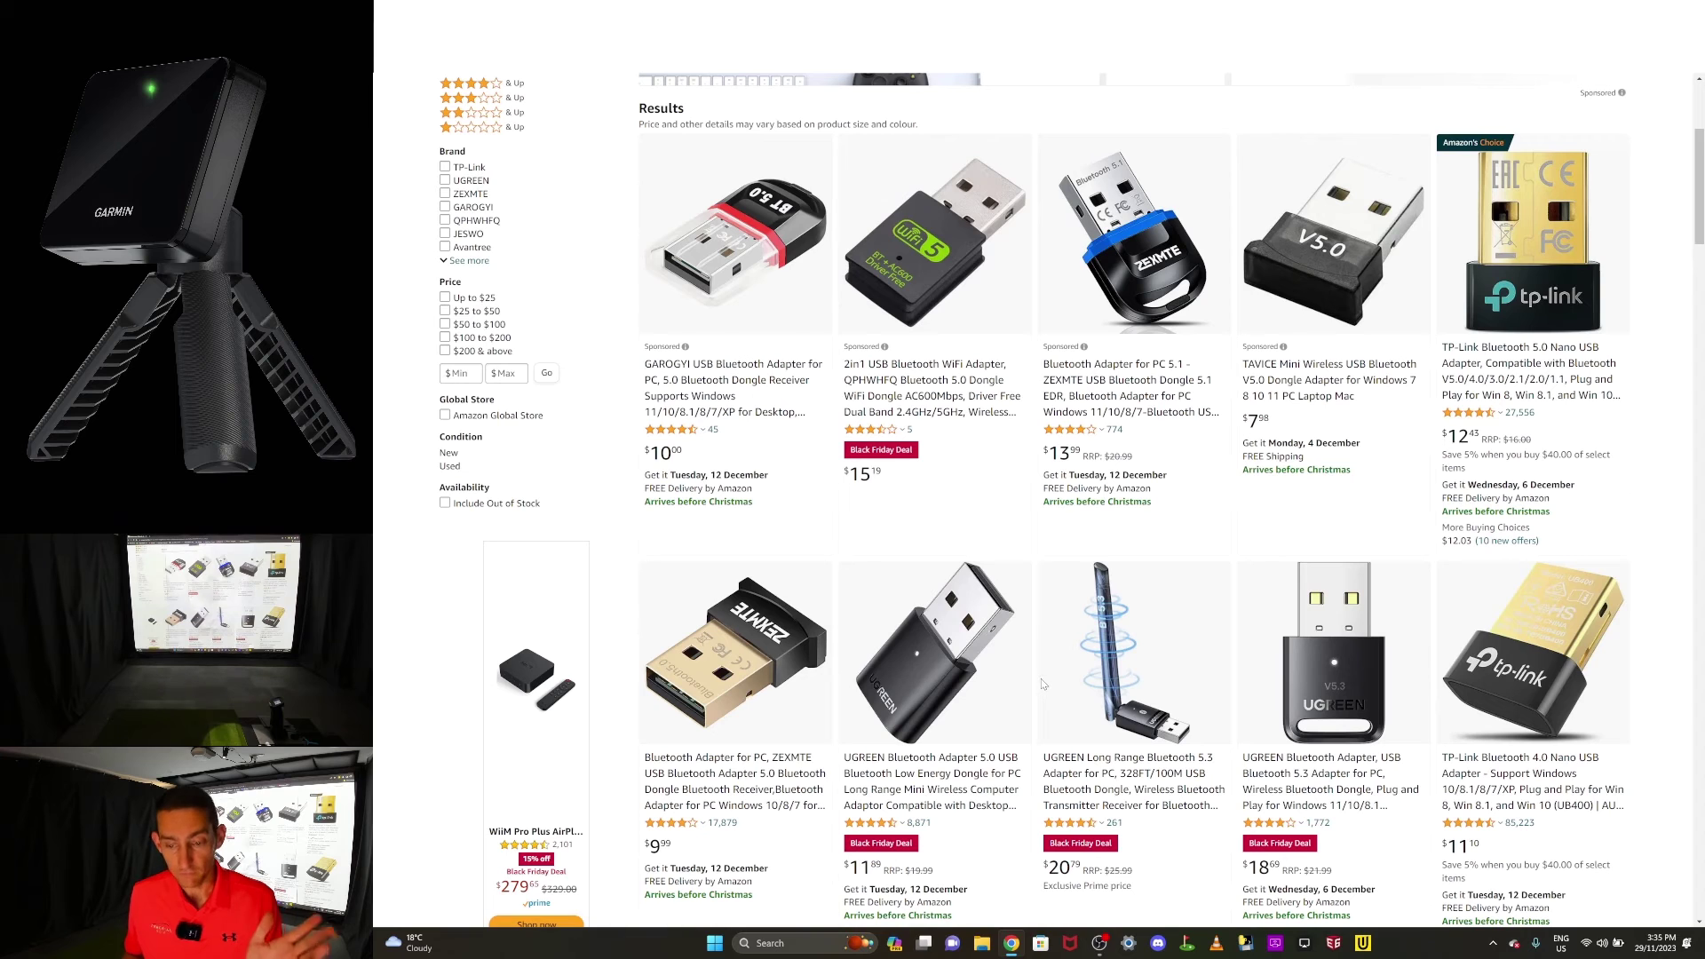
Scroll down through the Amazon USB Bluetooth adapter search results
scroll(1044, 682, "down", 7)
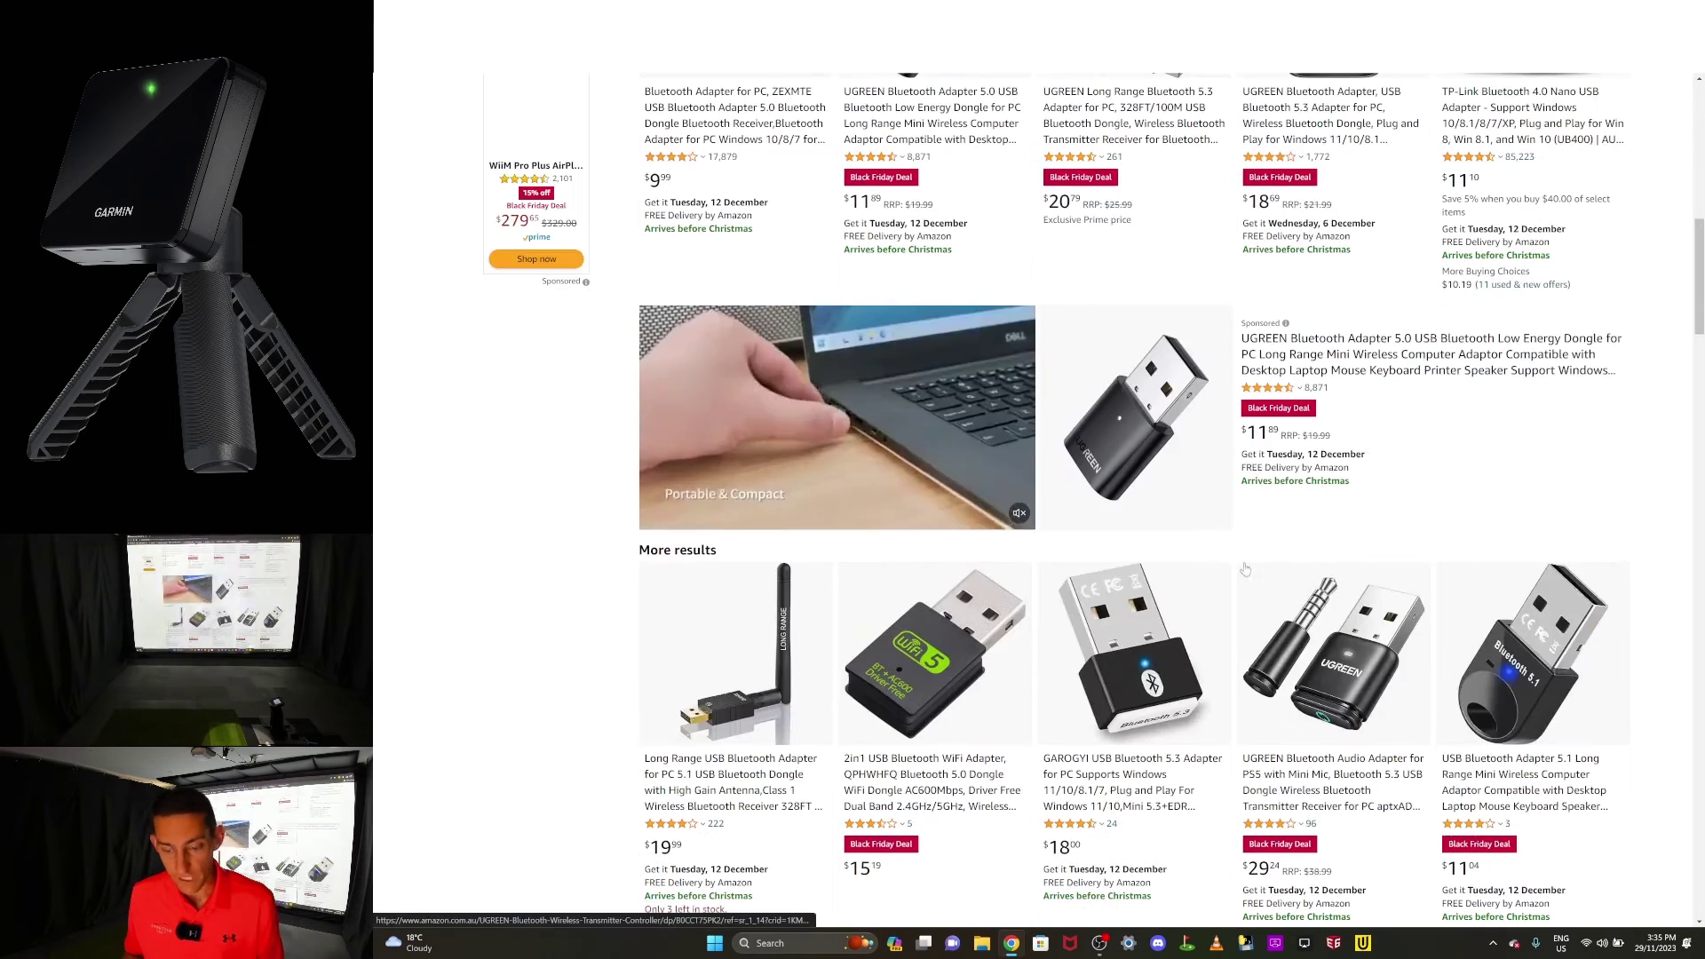
scroll(1239, 569, "down", 2)
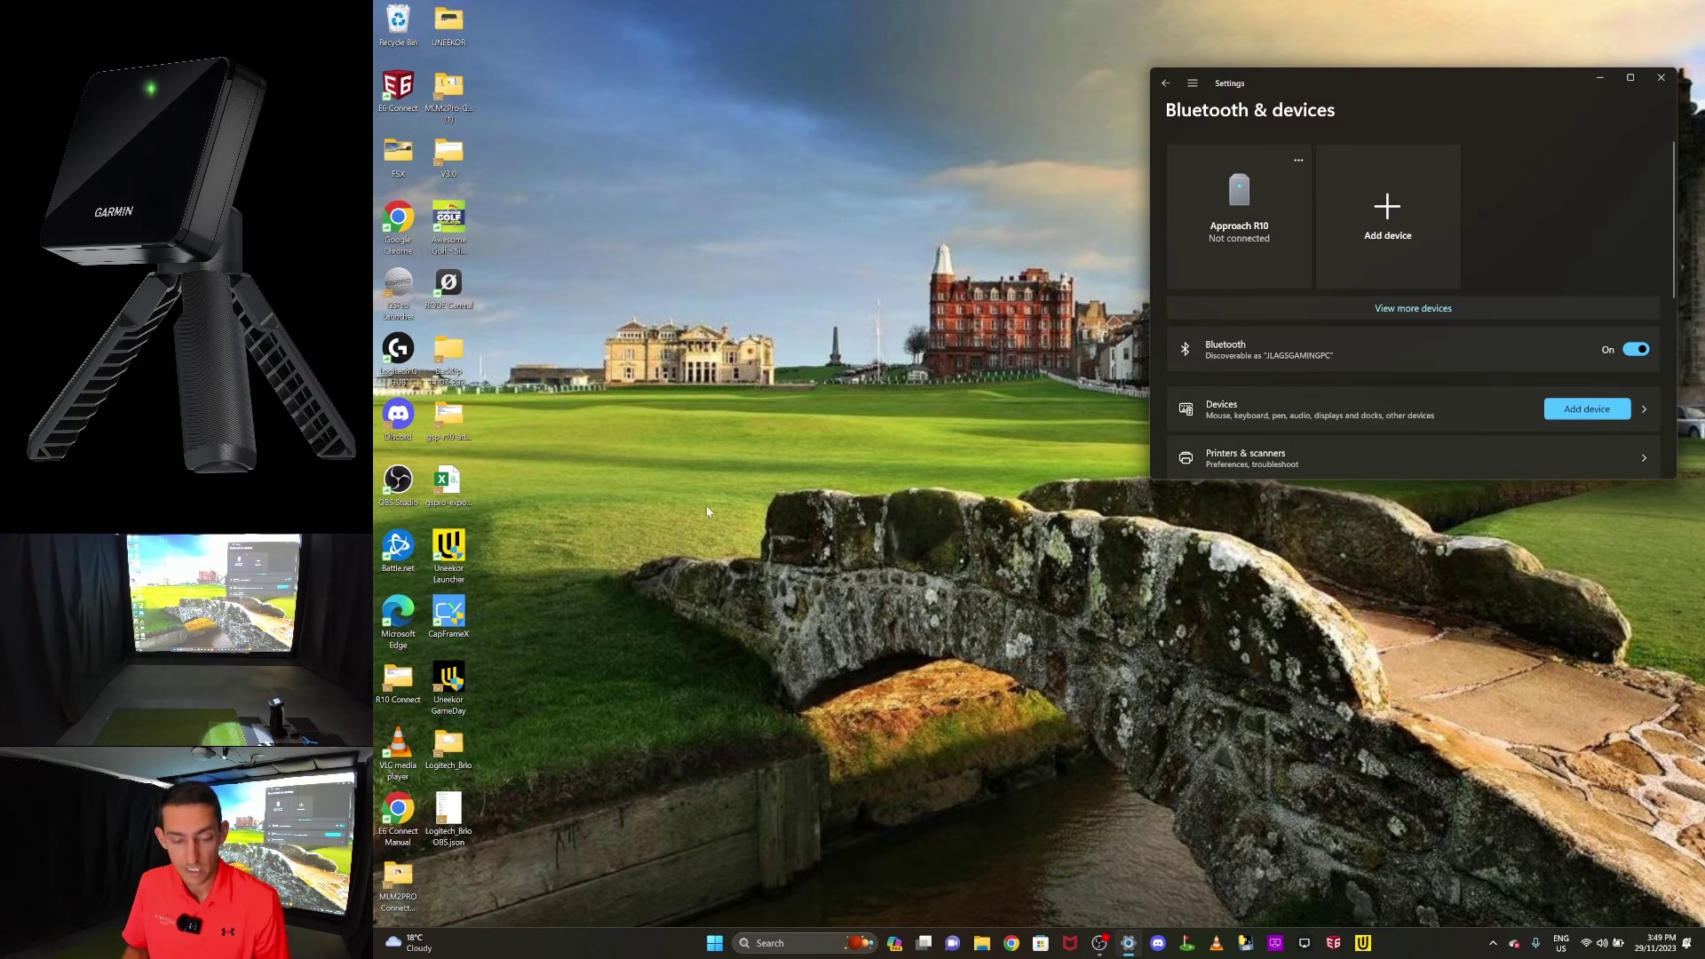
Launch GSPro set to full screen at 3840 x 2160 resolution
double_click(398, 288)
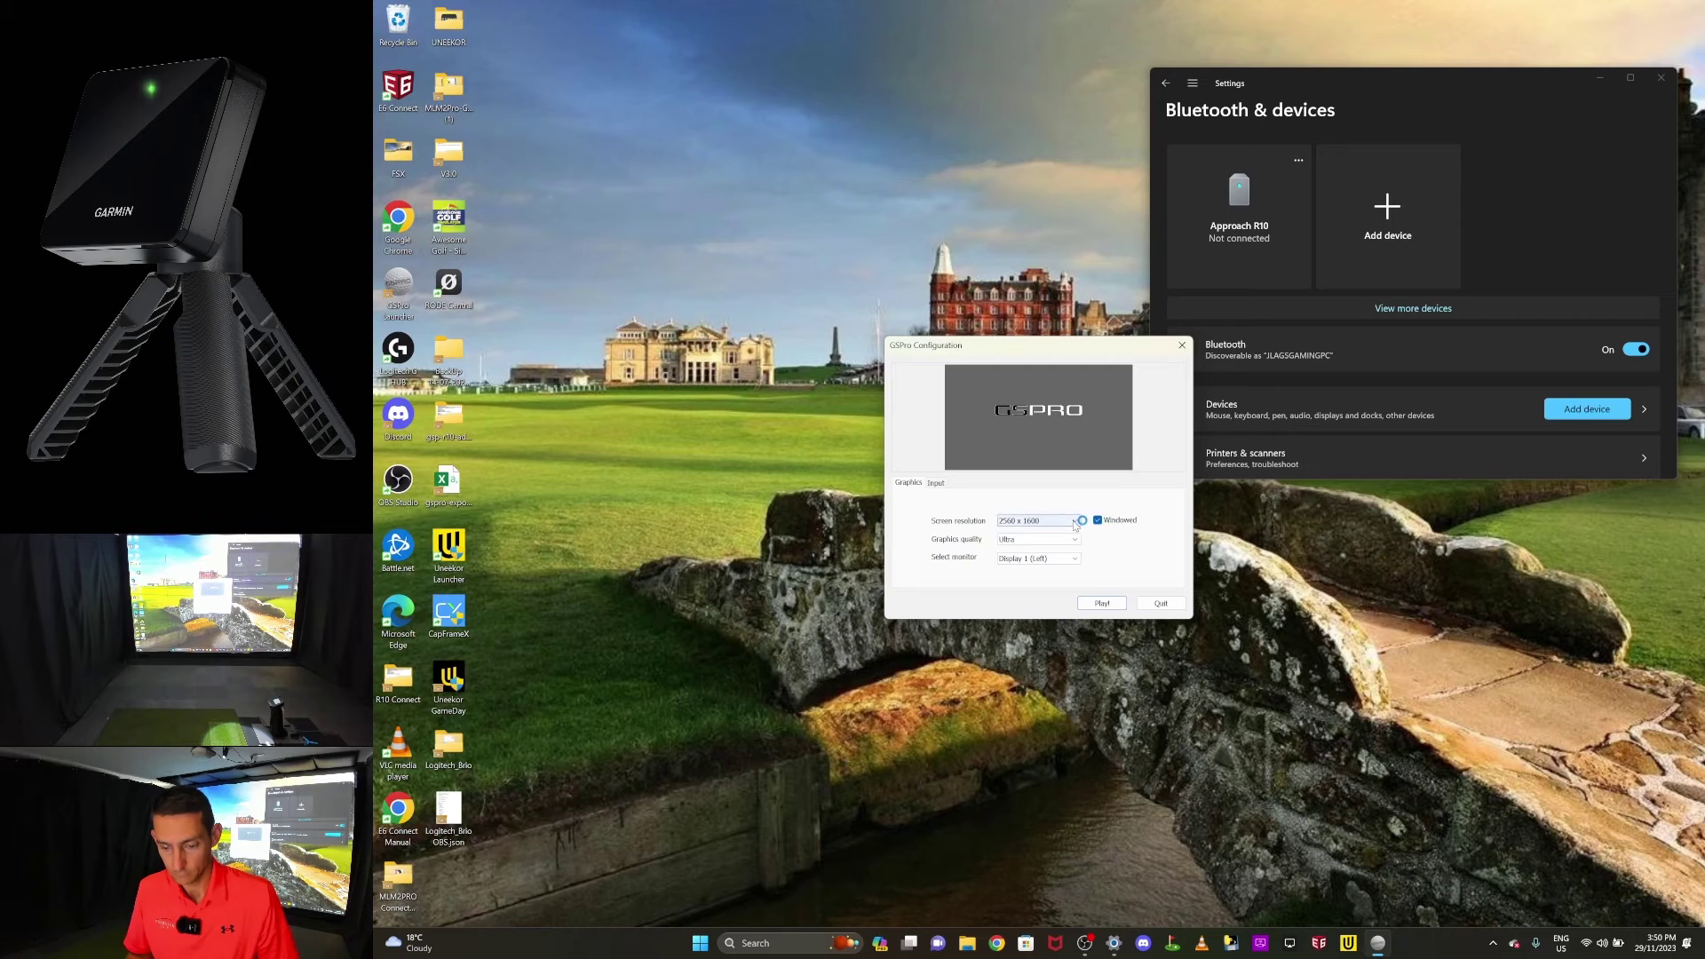
left_click(1075, 520)
left_click(1105, 529)
left_click(1100, 523)
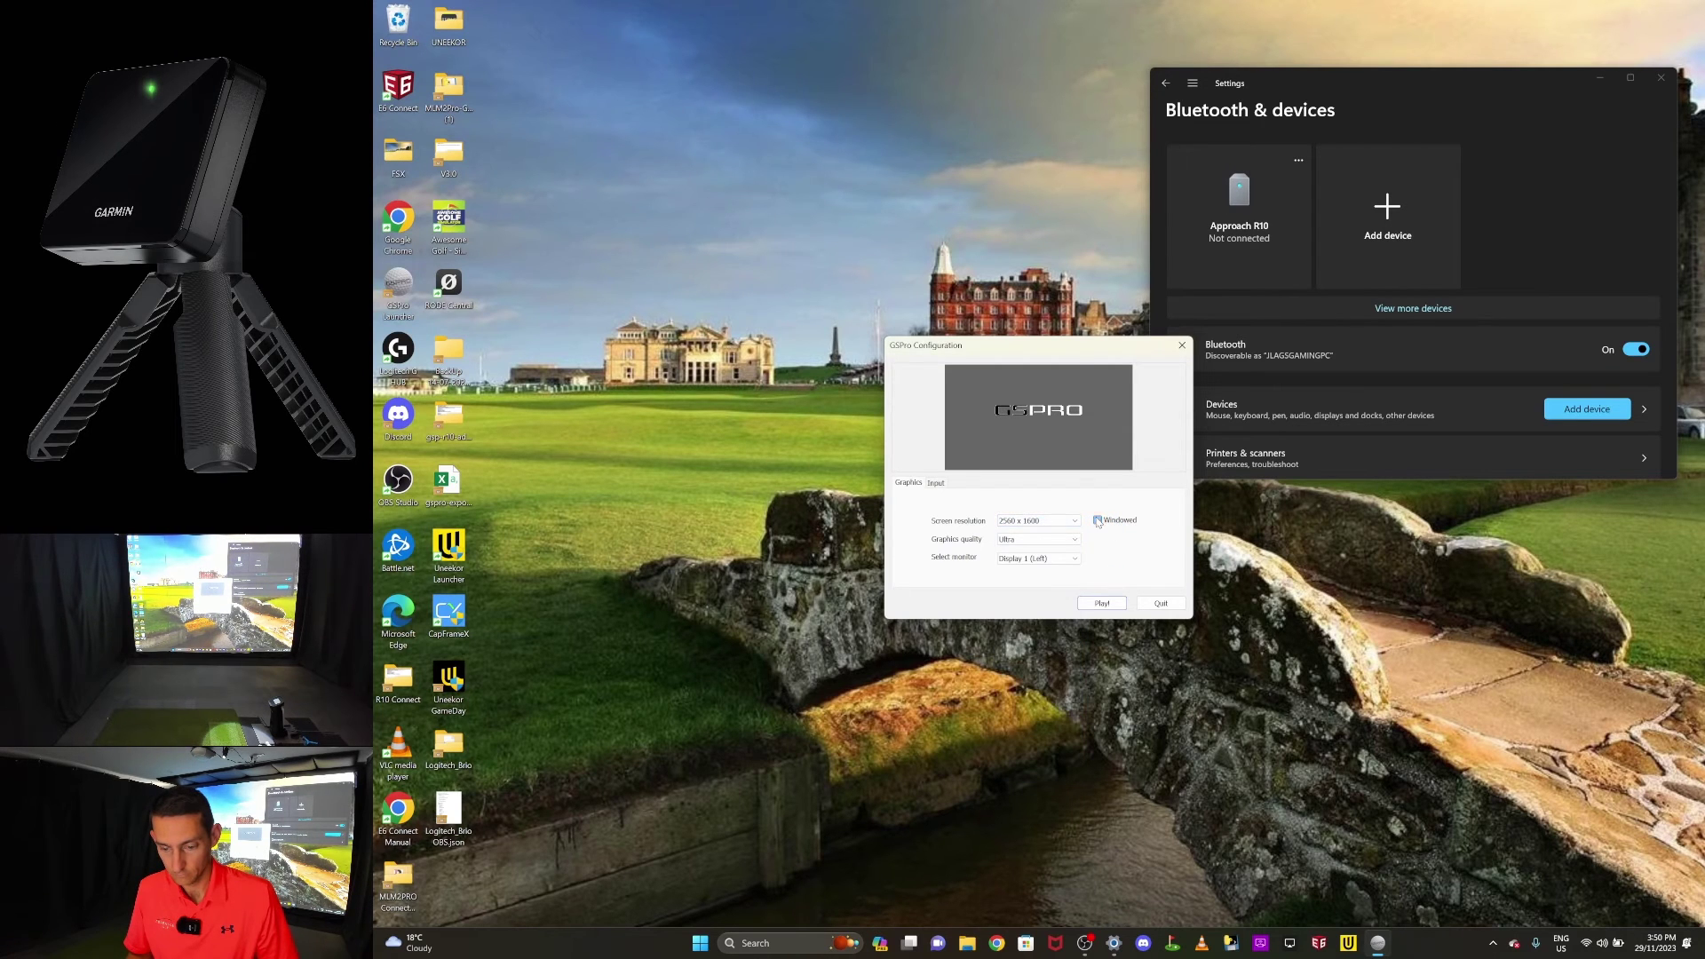
left_click(1074, 521)
left_click(1023, 775)
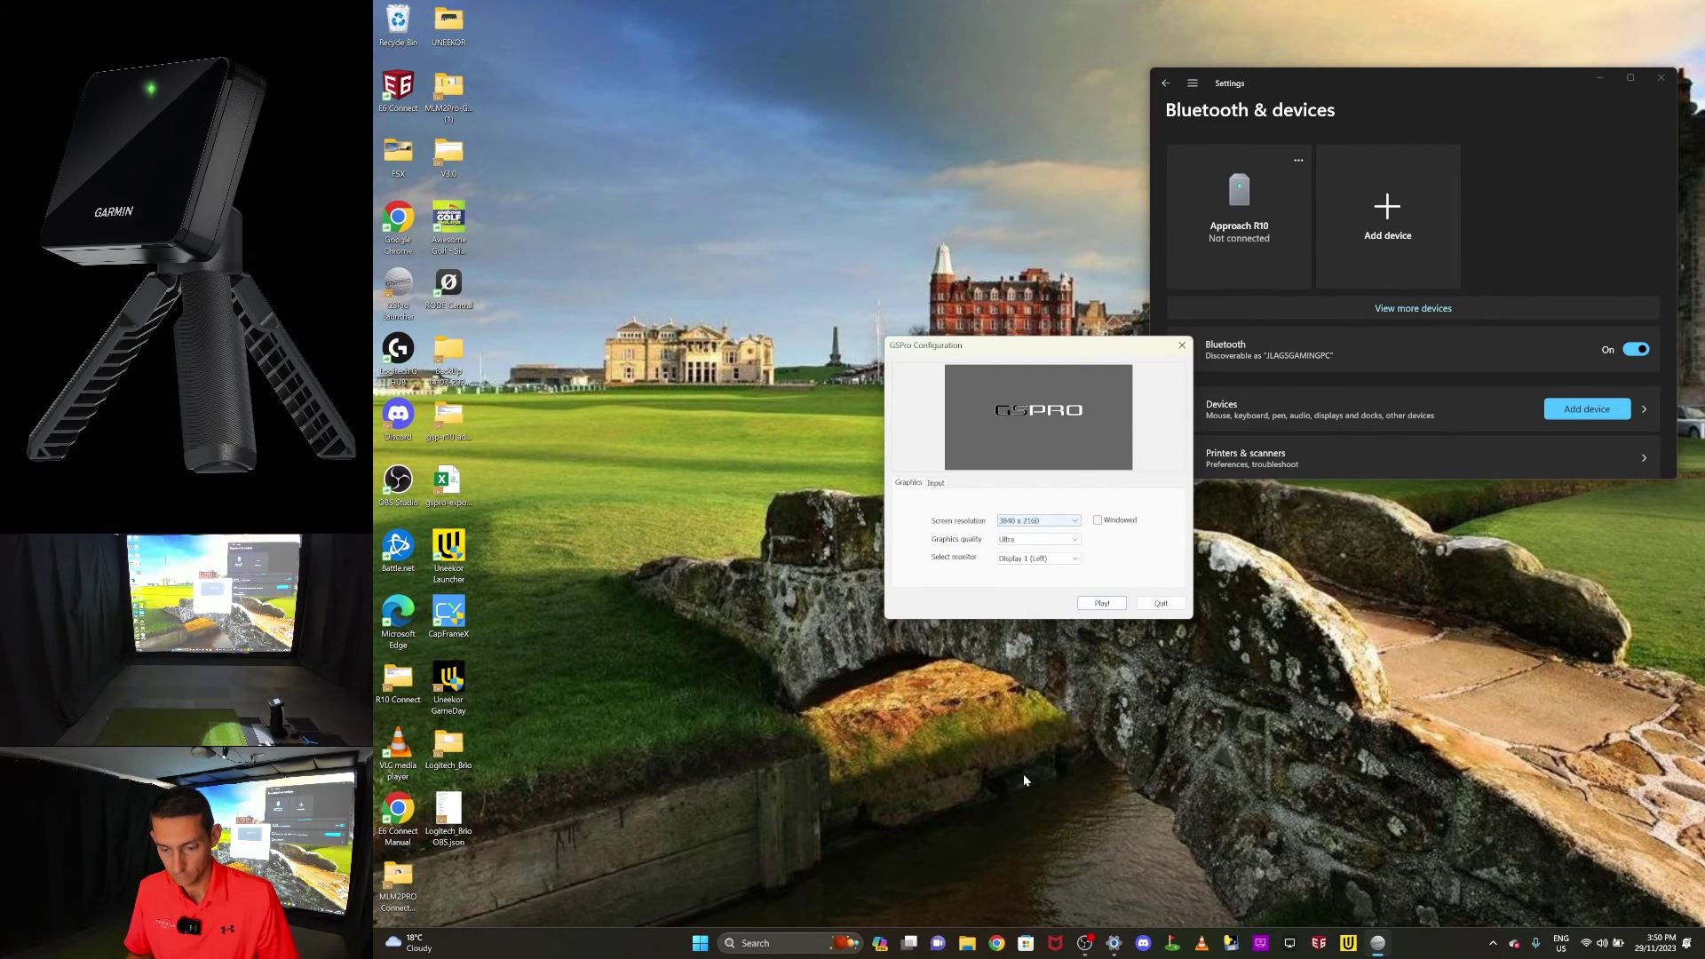
Start the game, shift the OpenAPI connect window left, and bring GSPro's main menu forward
left_click(1101, 603)
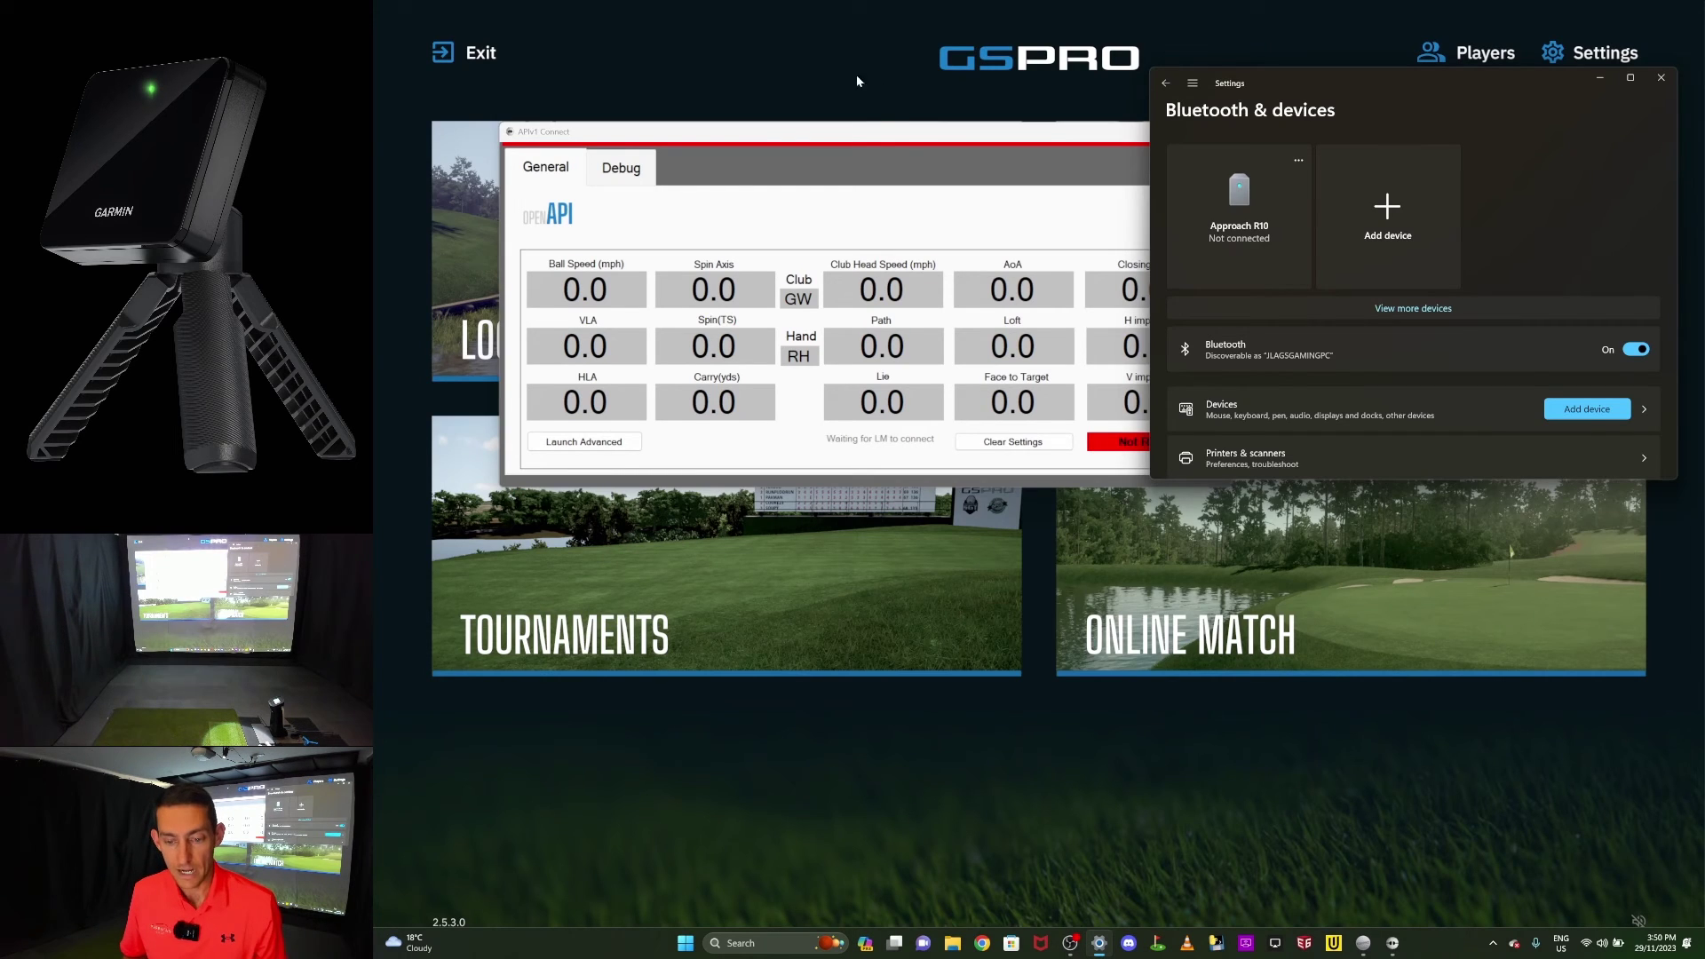
left_click_drag(561, 134, 456, 135)
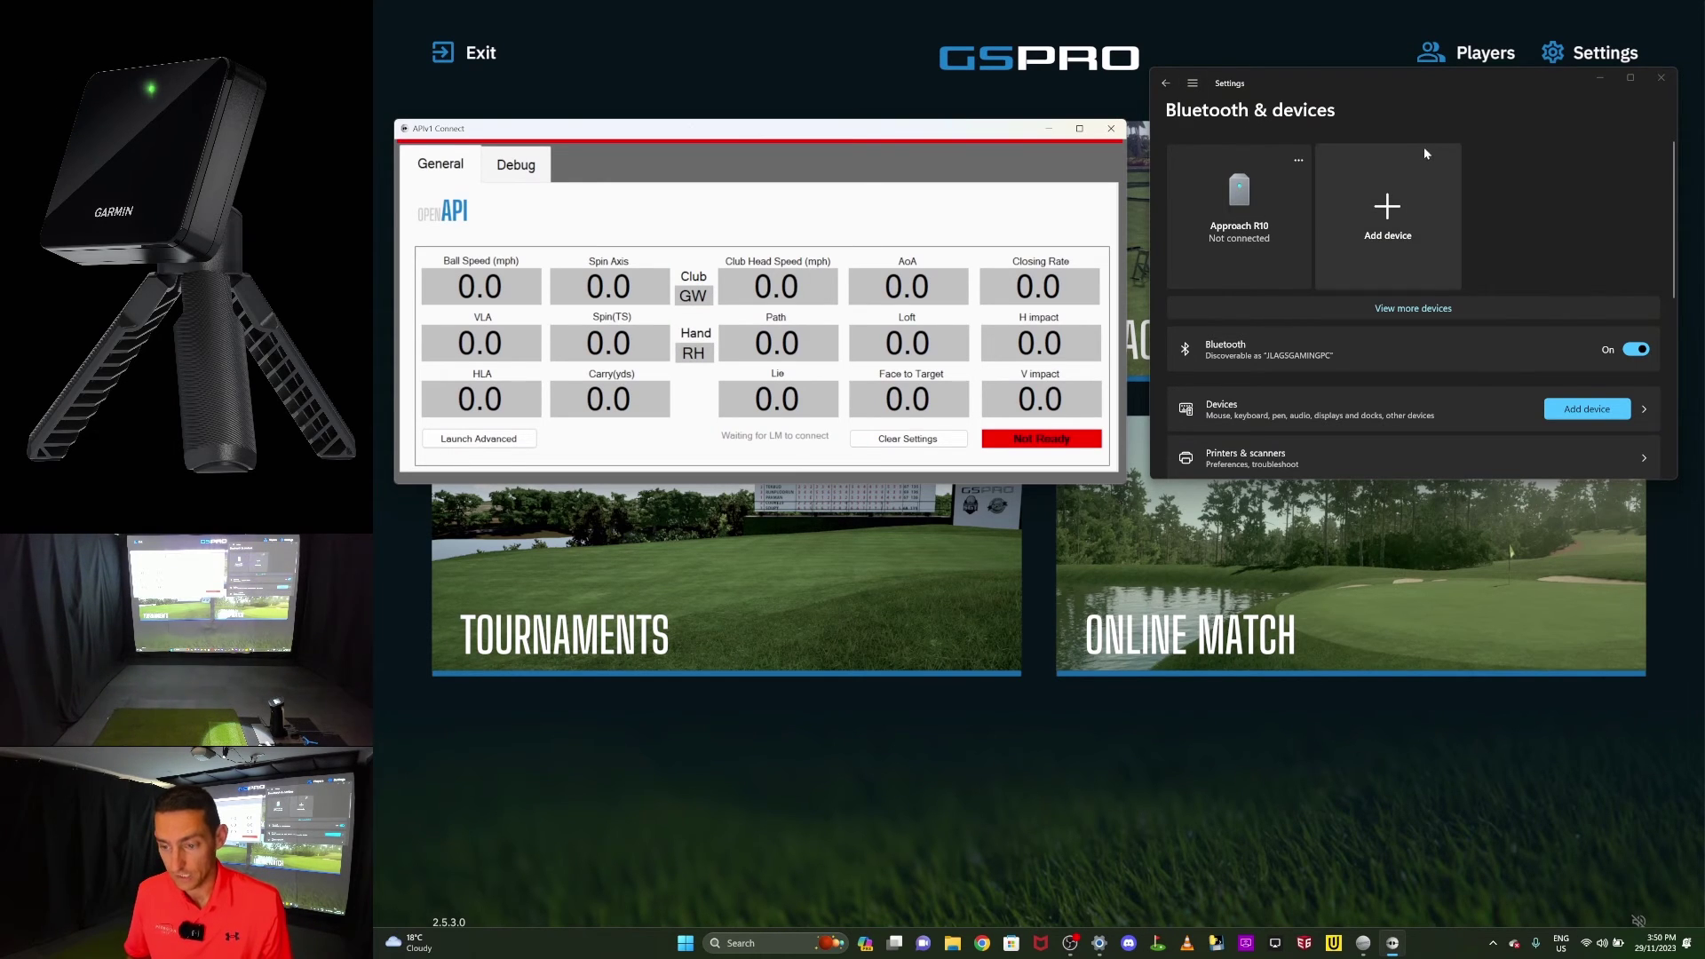
left_click(1048, 78)
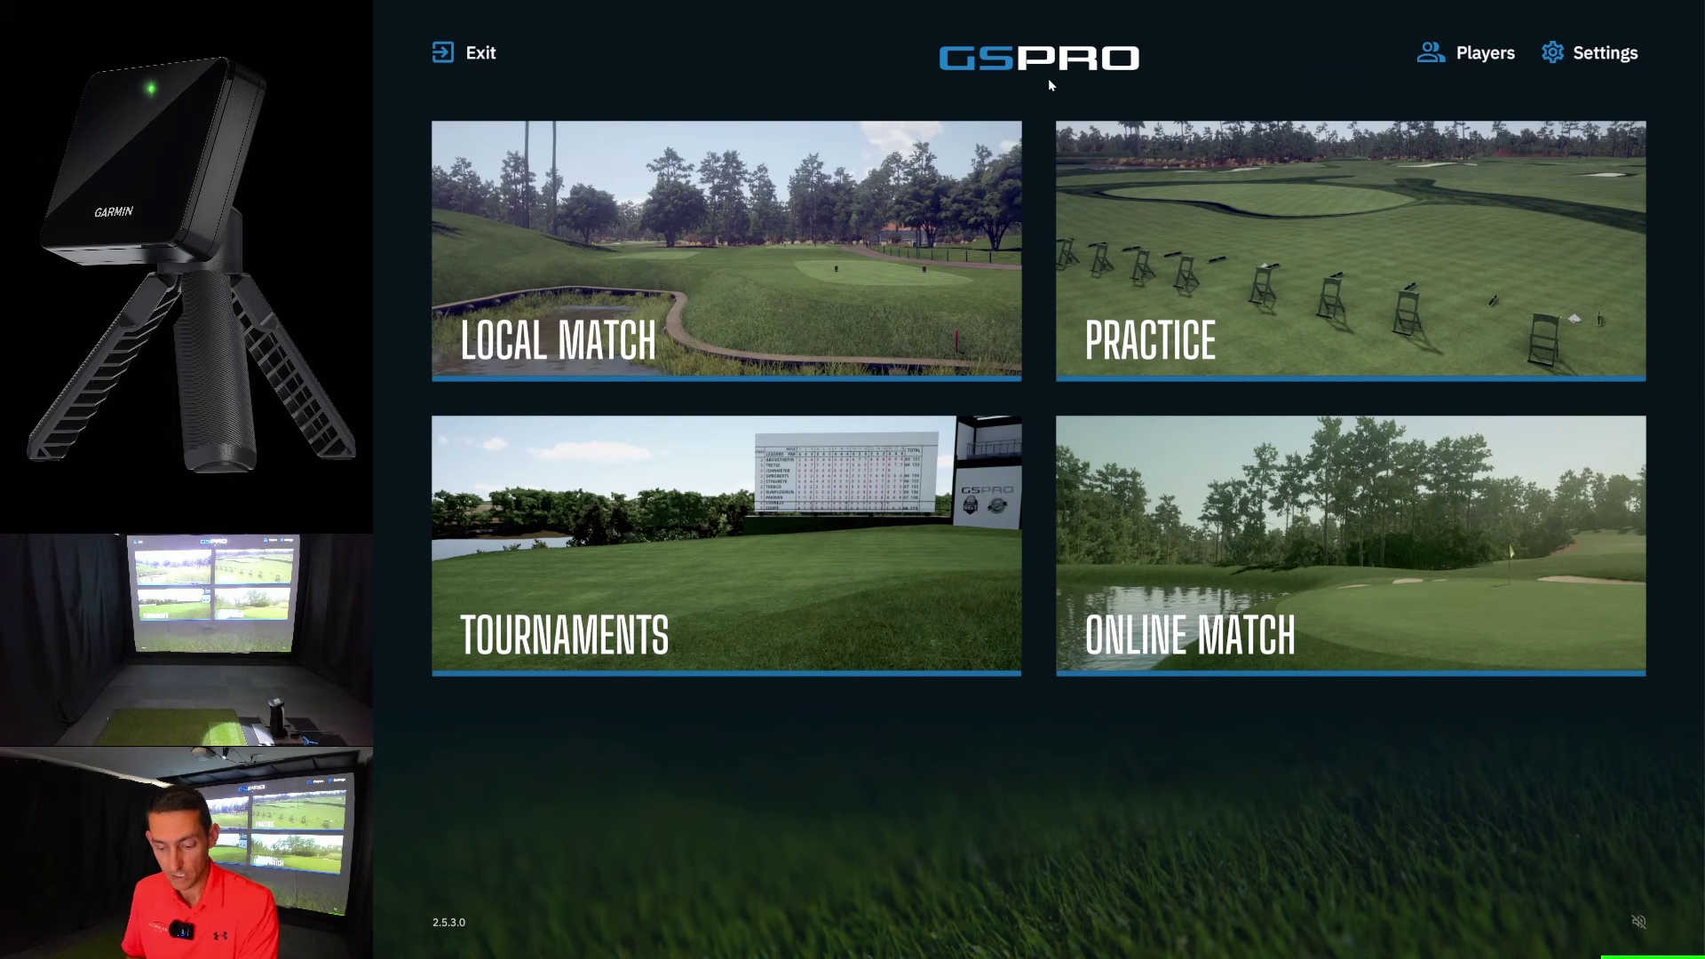
Exit full screen with Alt+Enter, minimize GSPro, move the OpenAPI panel aside, and select gsp-r10-adapter
key("alt+Return")
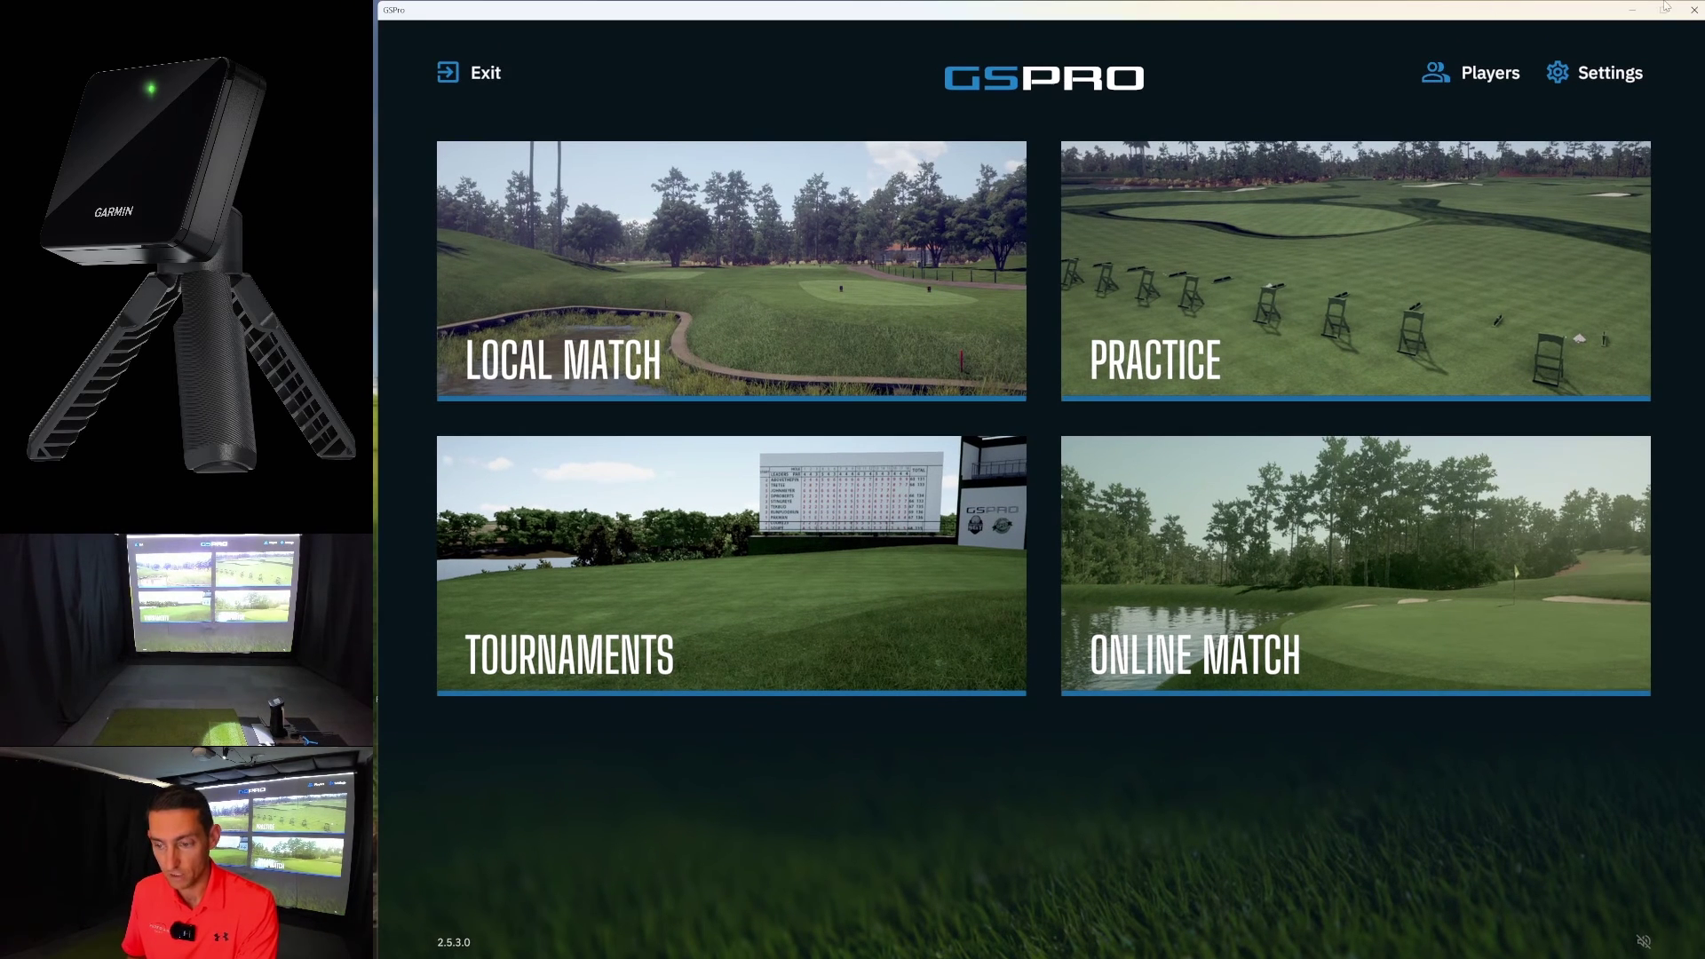
left_click(1632, 11)
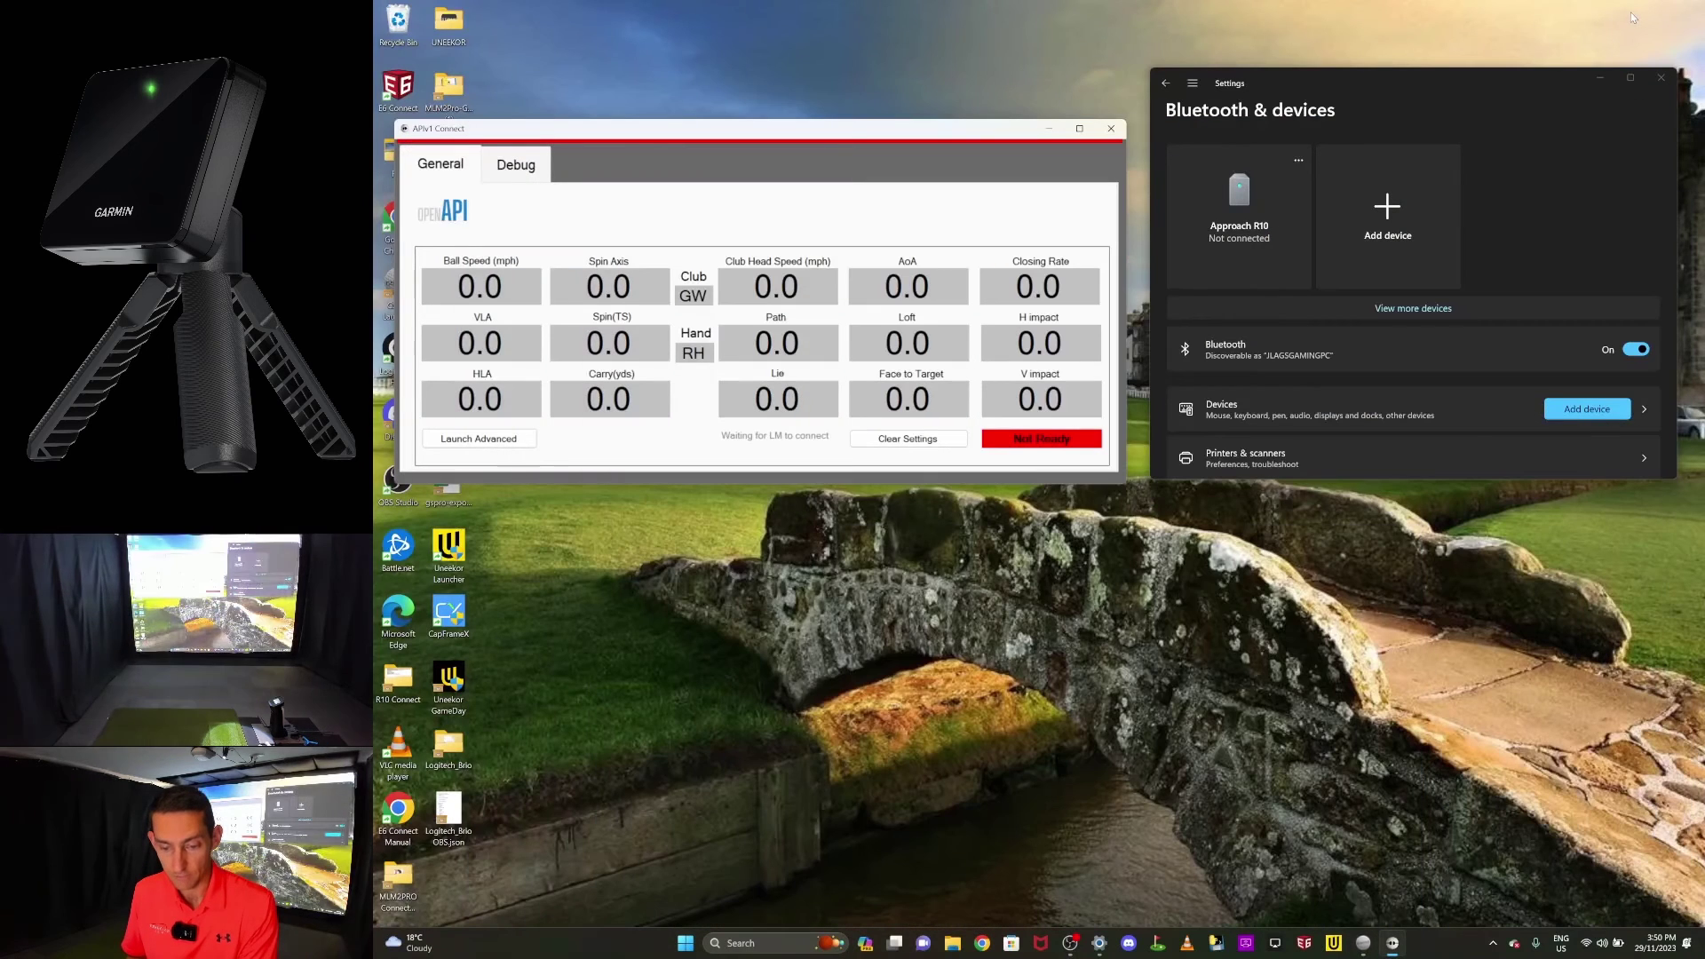
left_click_drag(675, 128, 766, 75)
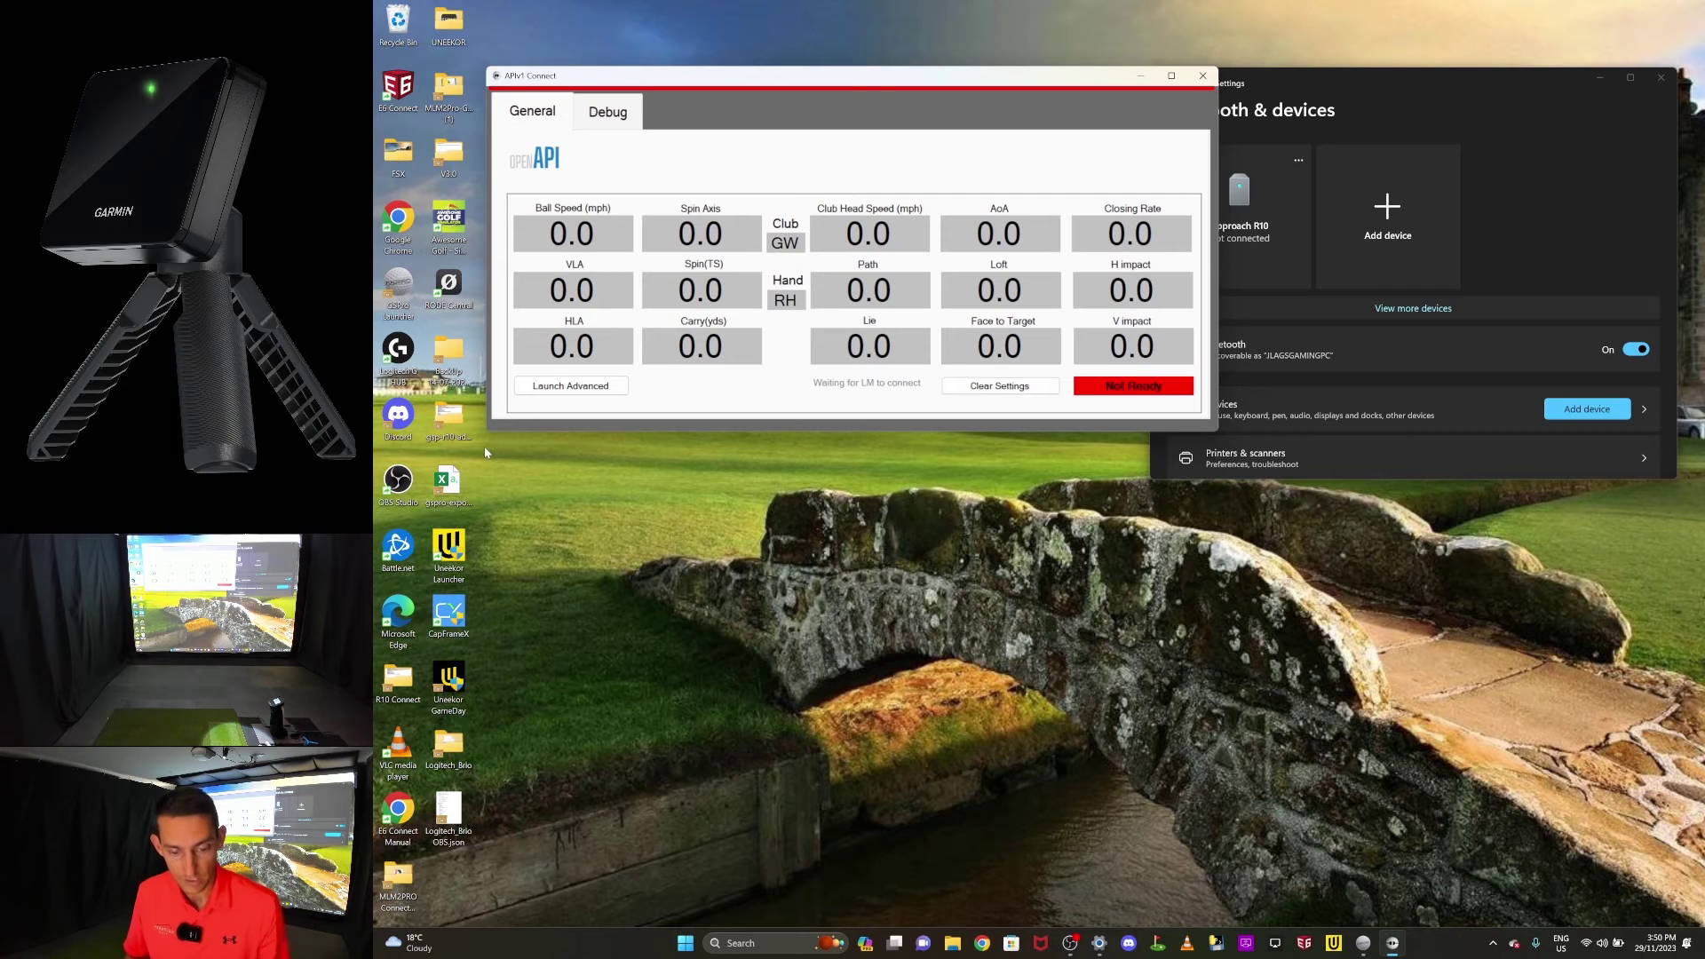
left_click(454, 424)
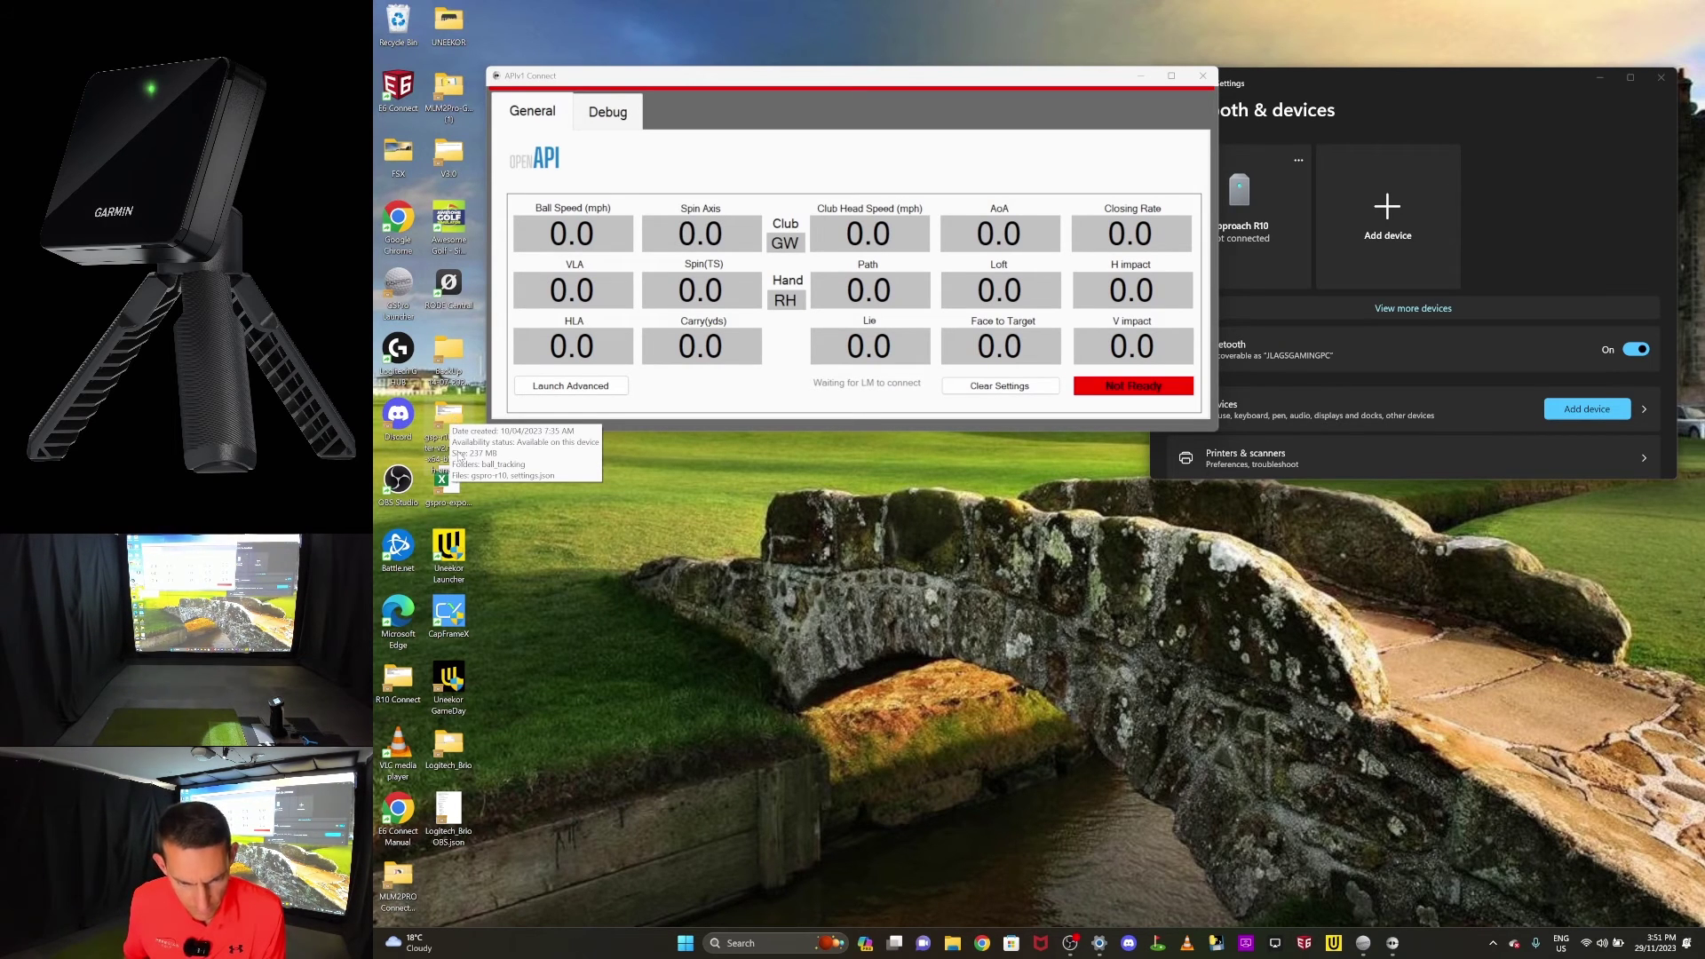
Open the gsp-r10-adapter folder and run gspro-r10.exe
double_click(451, 424)
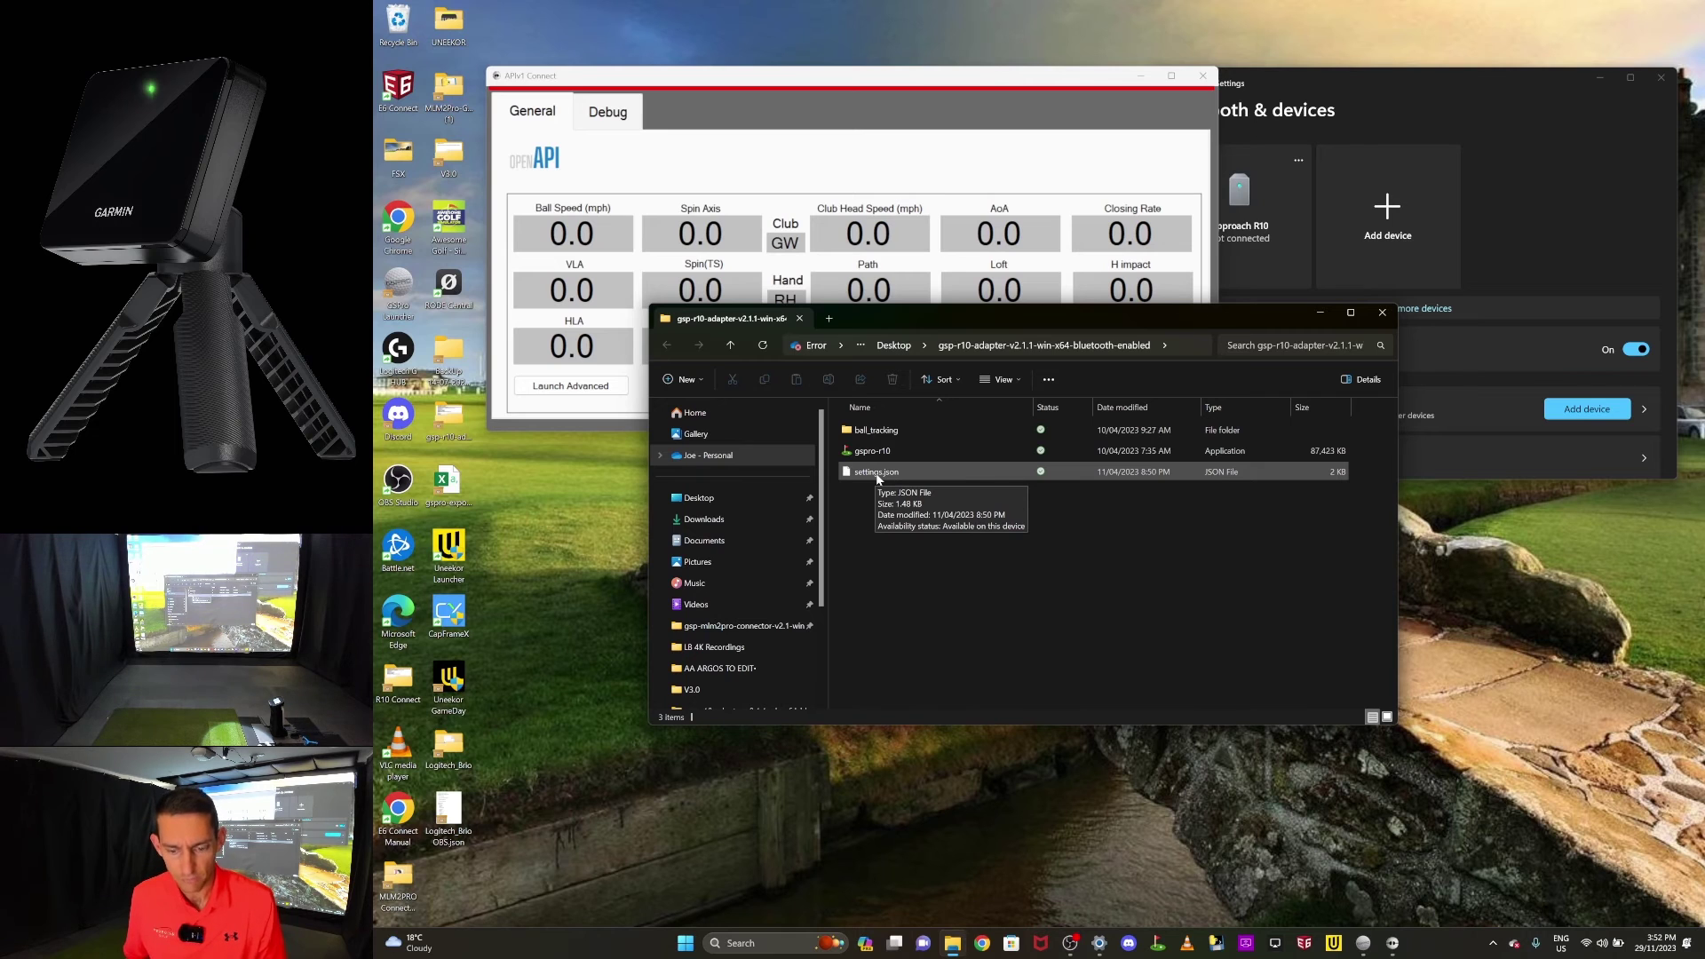
double_click(874, 452)
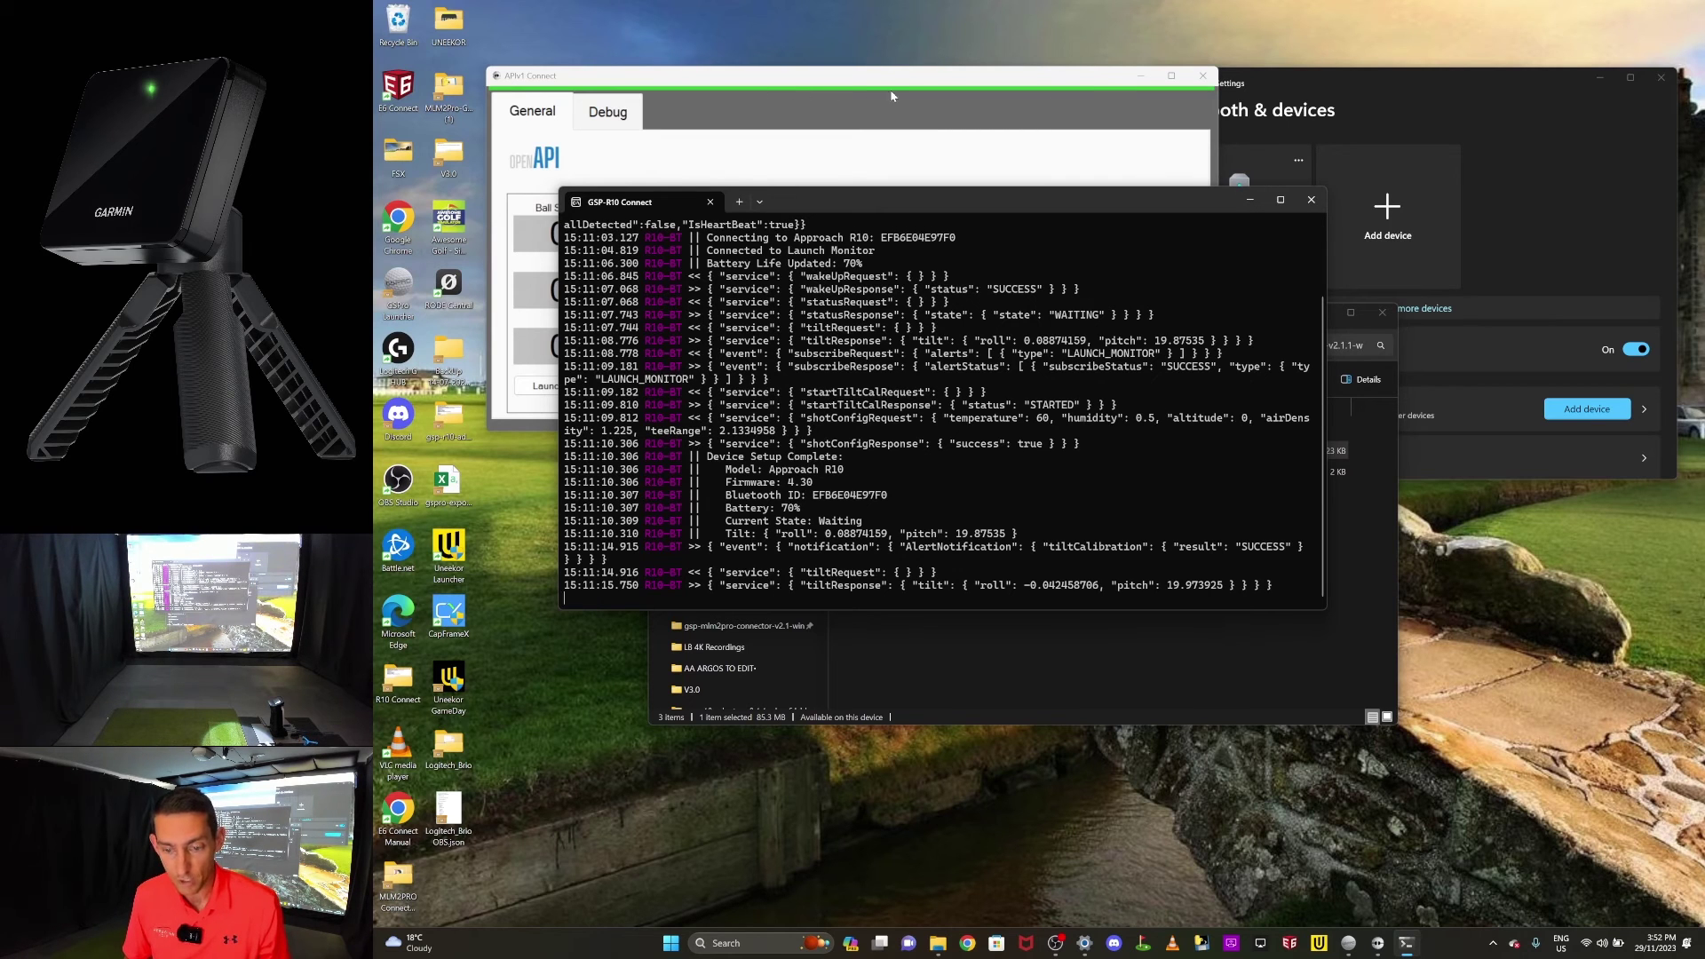
Verify Approach R10 shows Connected at 70% battery, then minimize the adapter folder window
left_click(1426, 97)
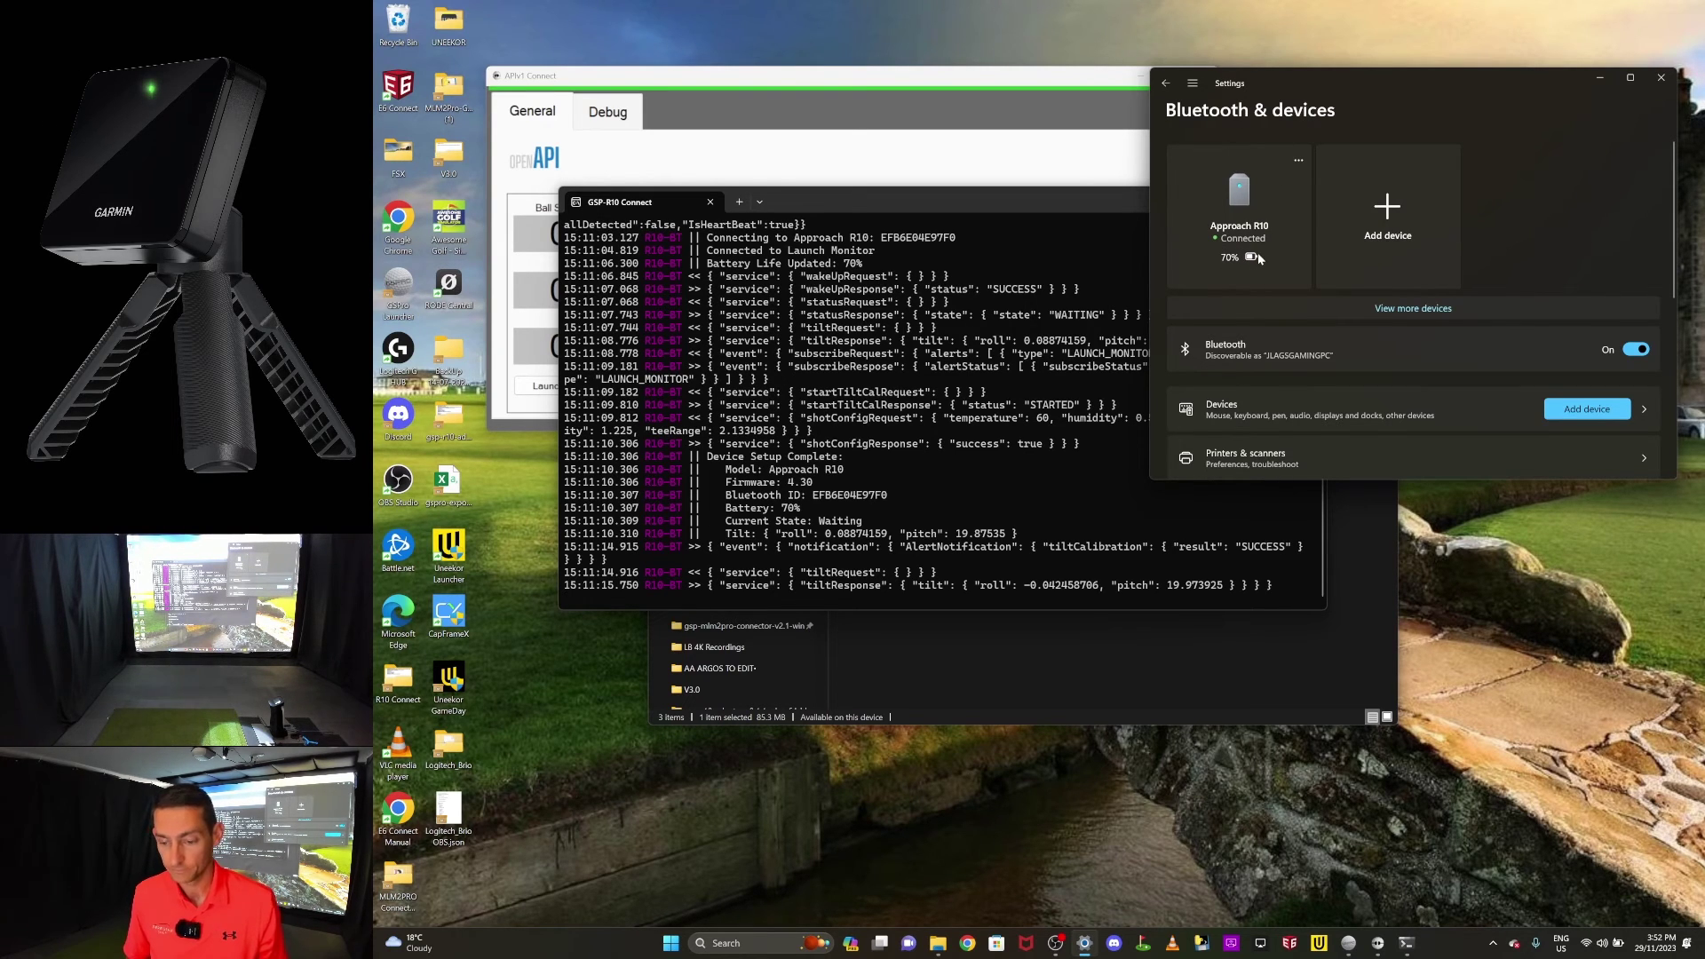
left_click(1136, 664)
left_click(1318, 313)
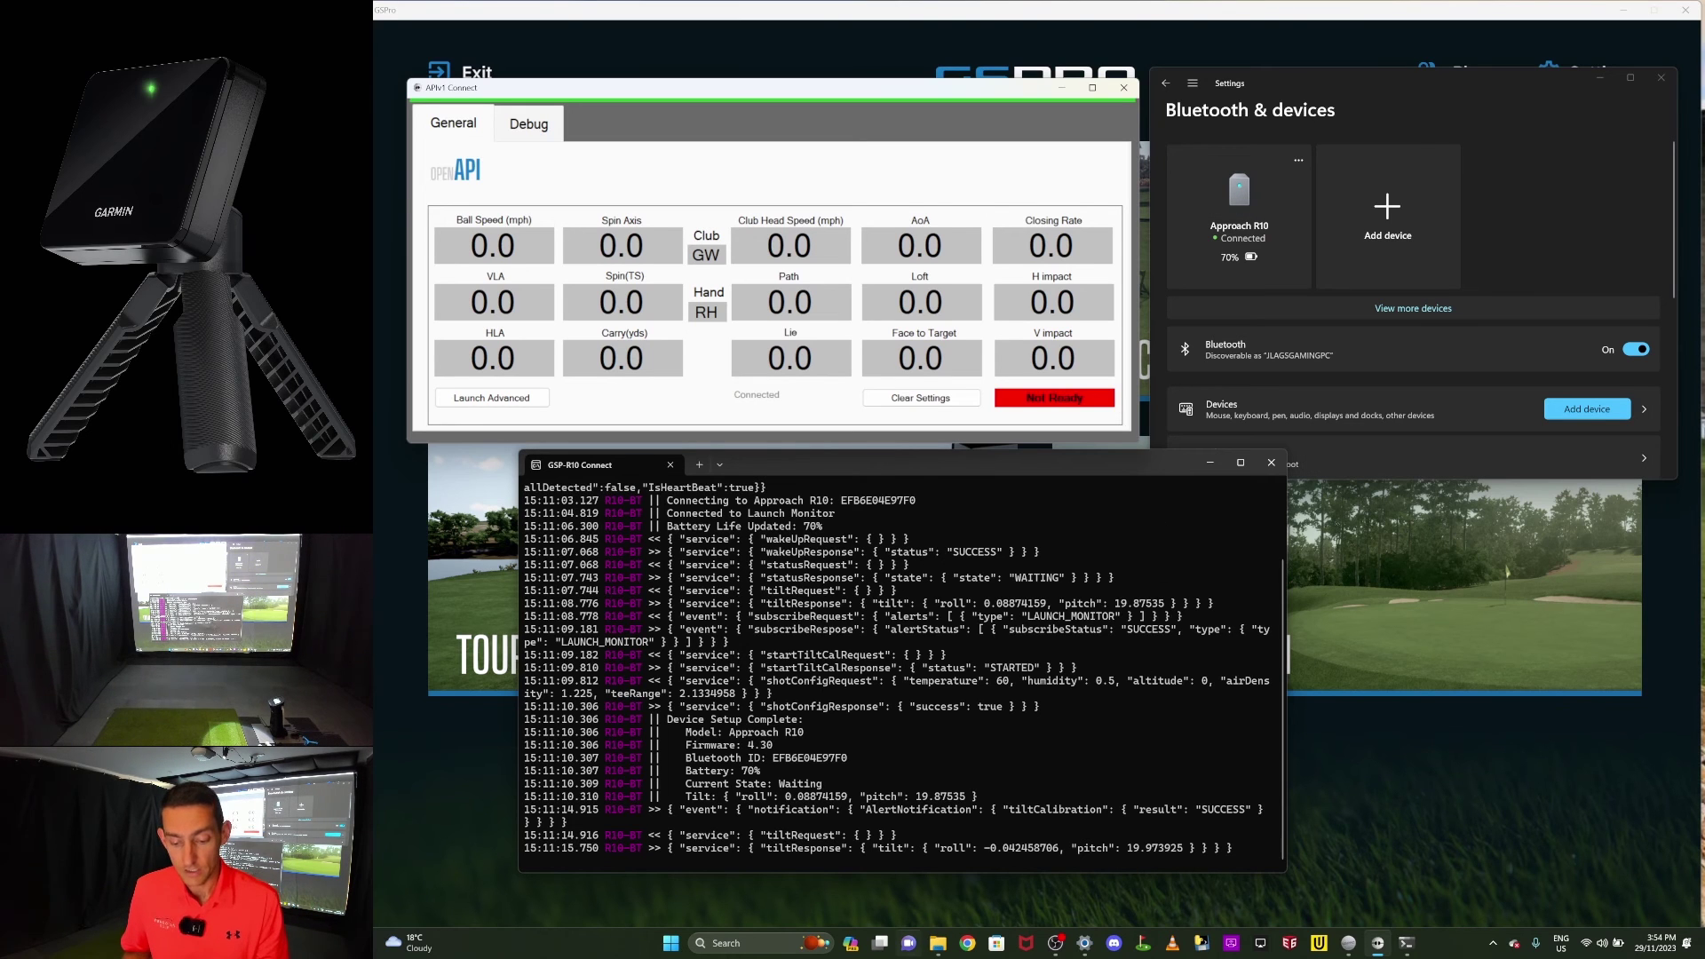
Back in the gsp-r10-adapter folder, open settings.json with Notepad selected as the app
left_click(938, 945)
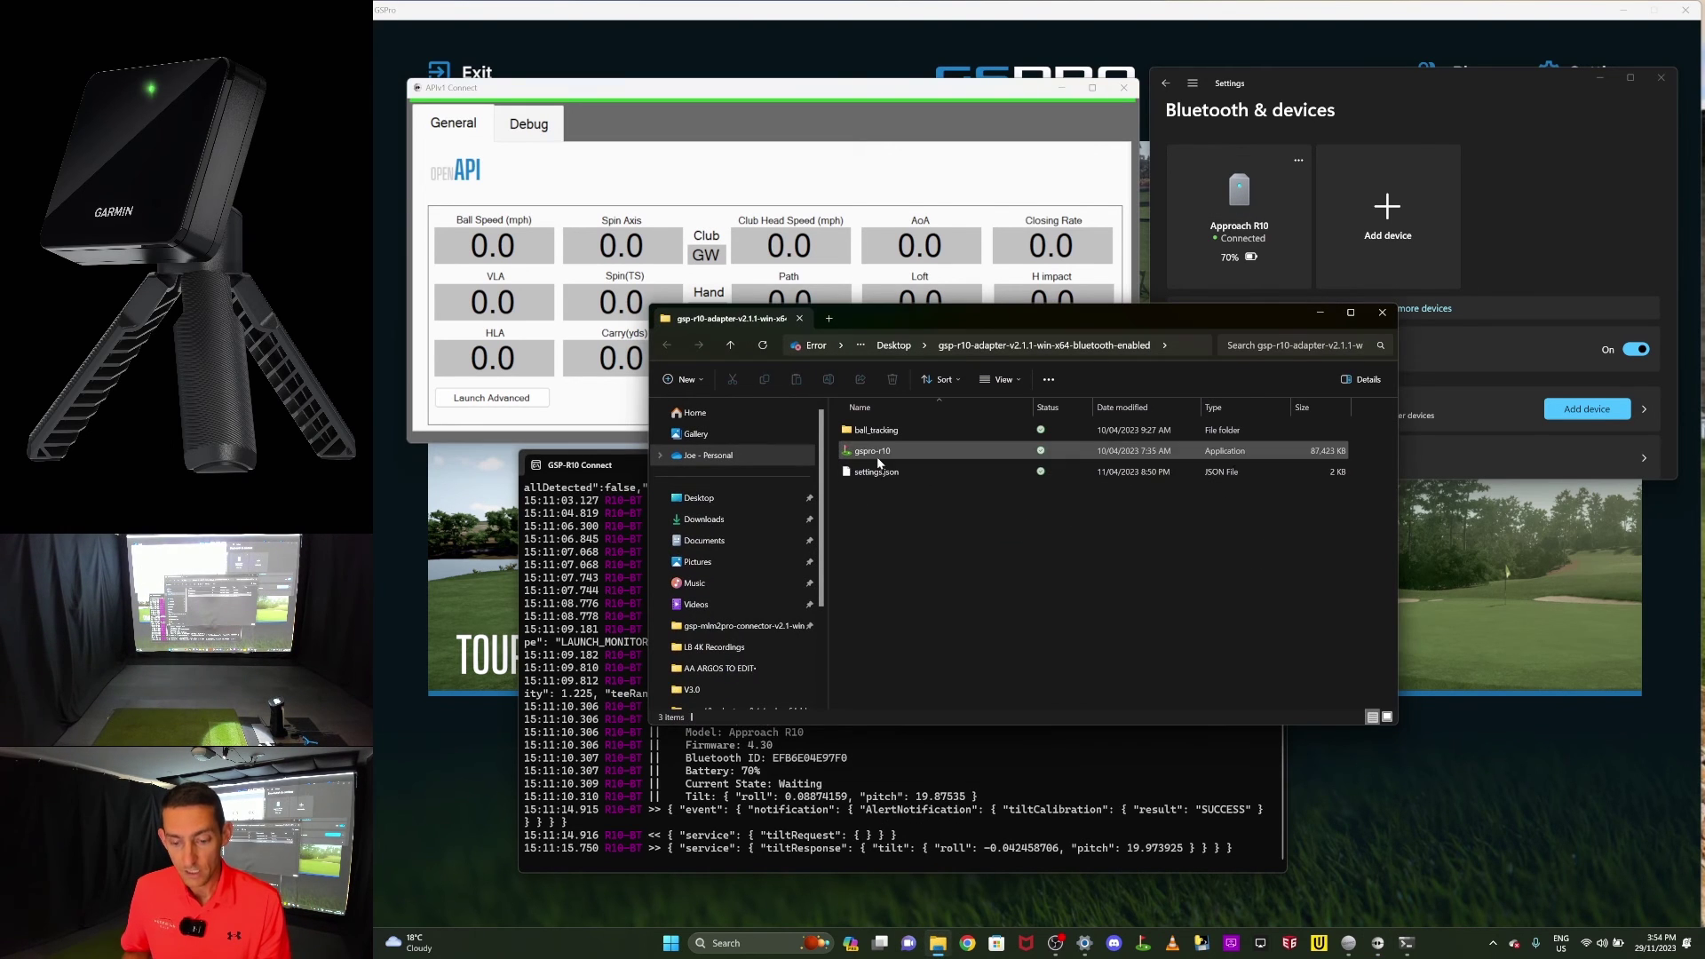
mouse_move(905, 455)
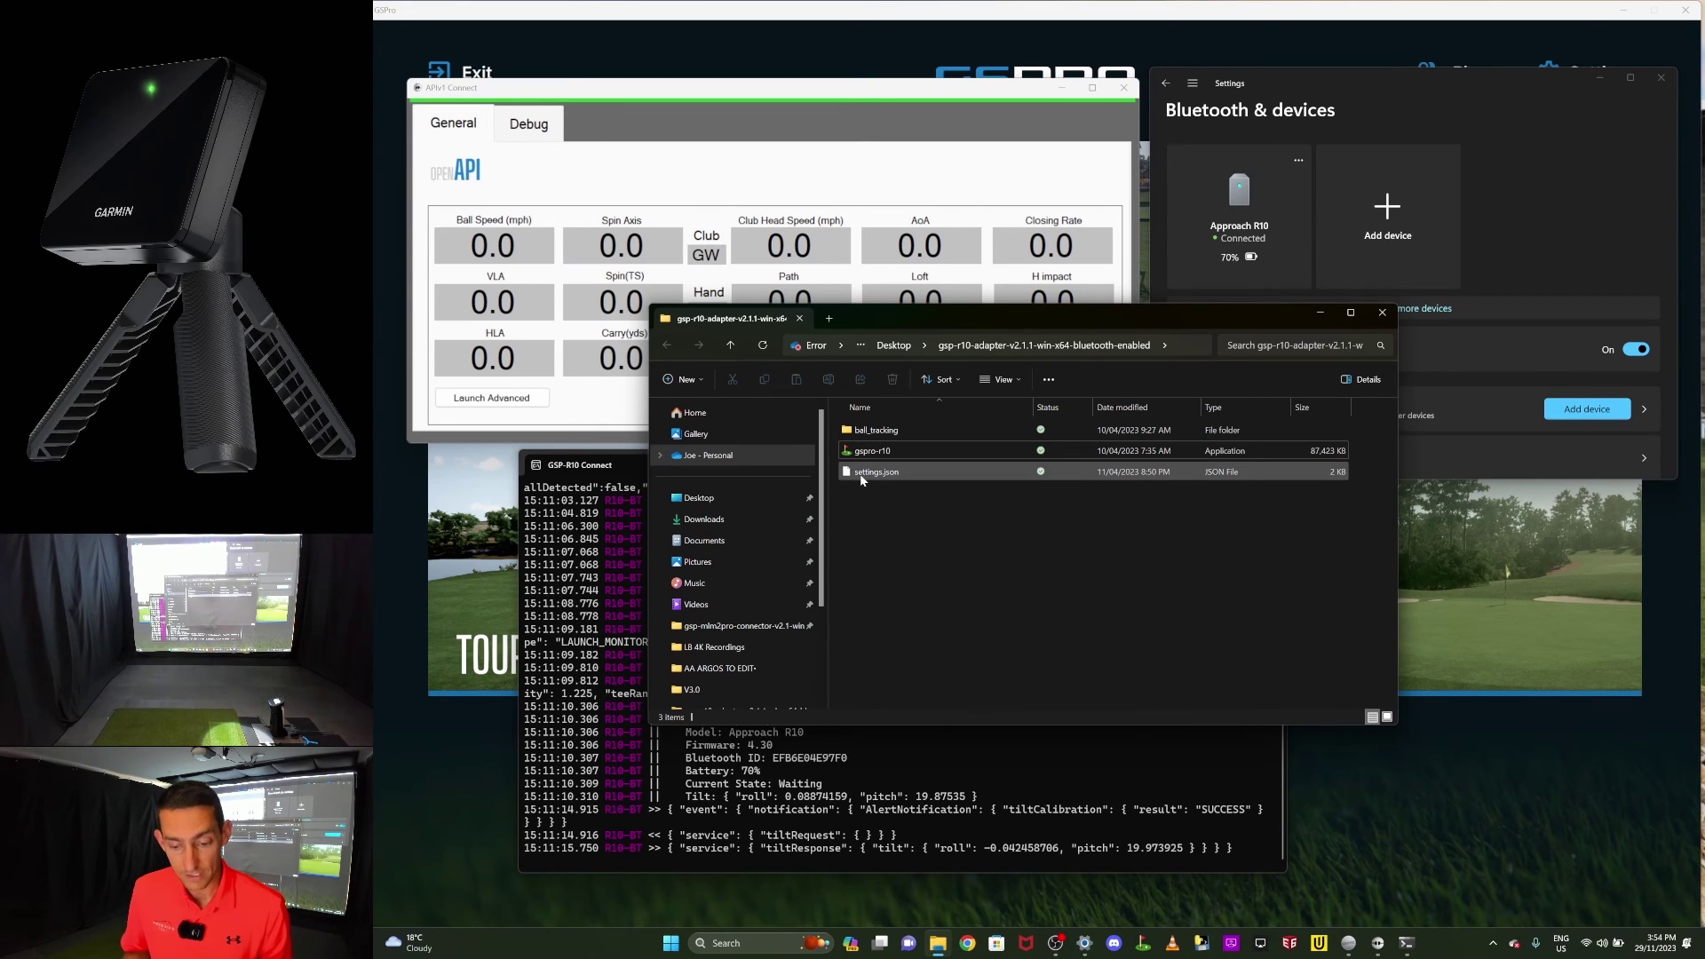
mouse_move(869, 476)
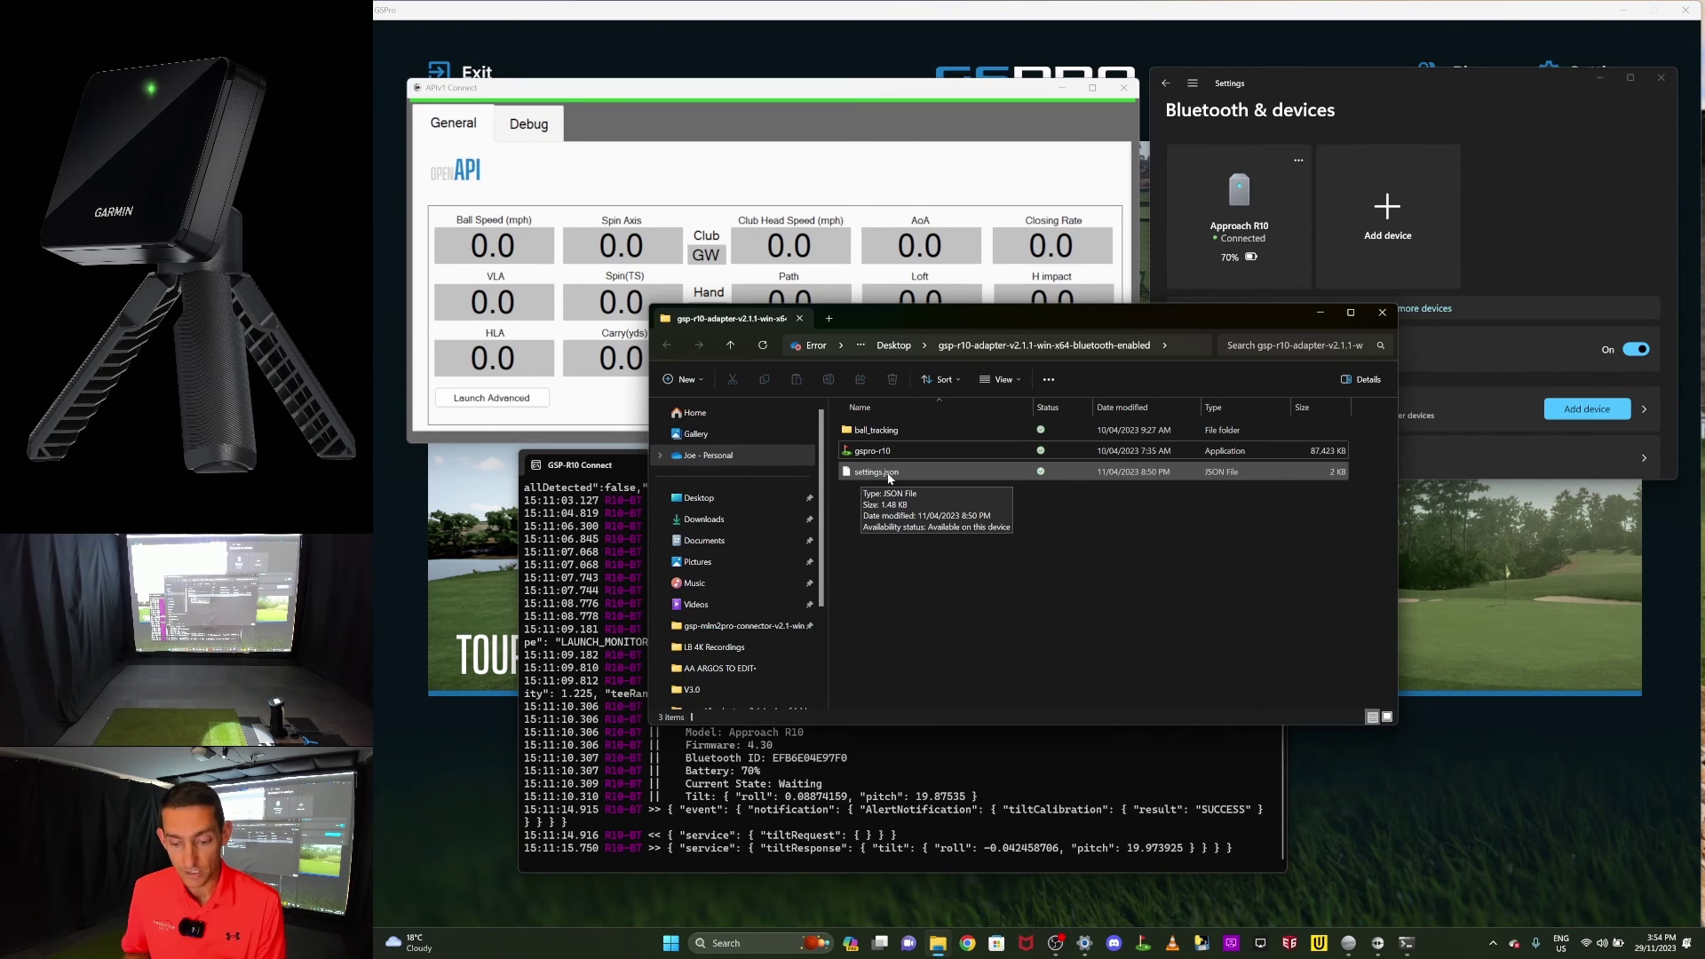
double_click(889, 475)
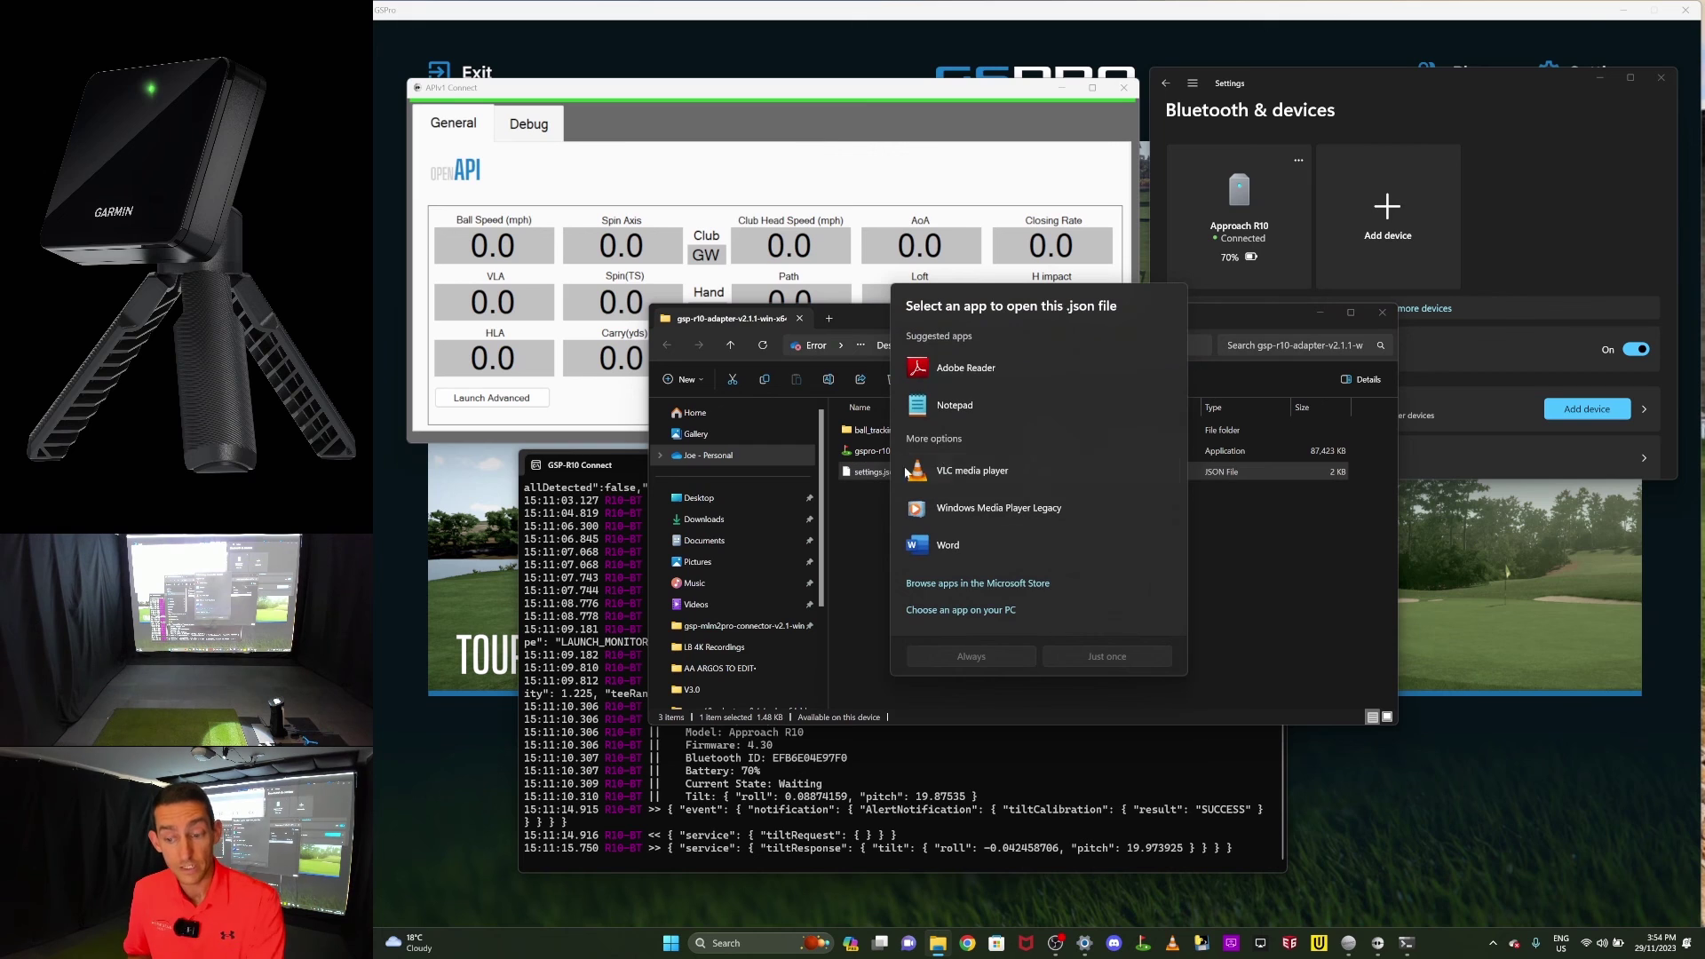
left_click(966, 414)
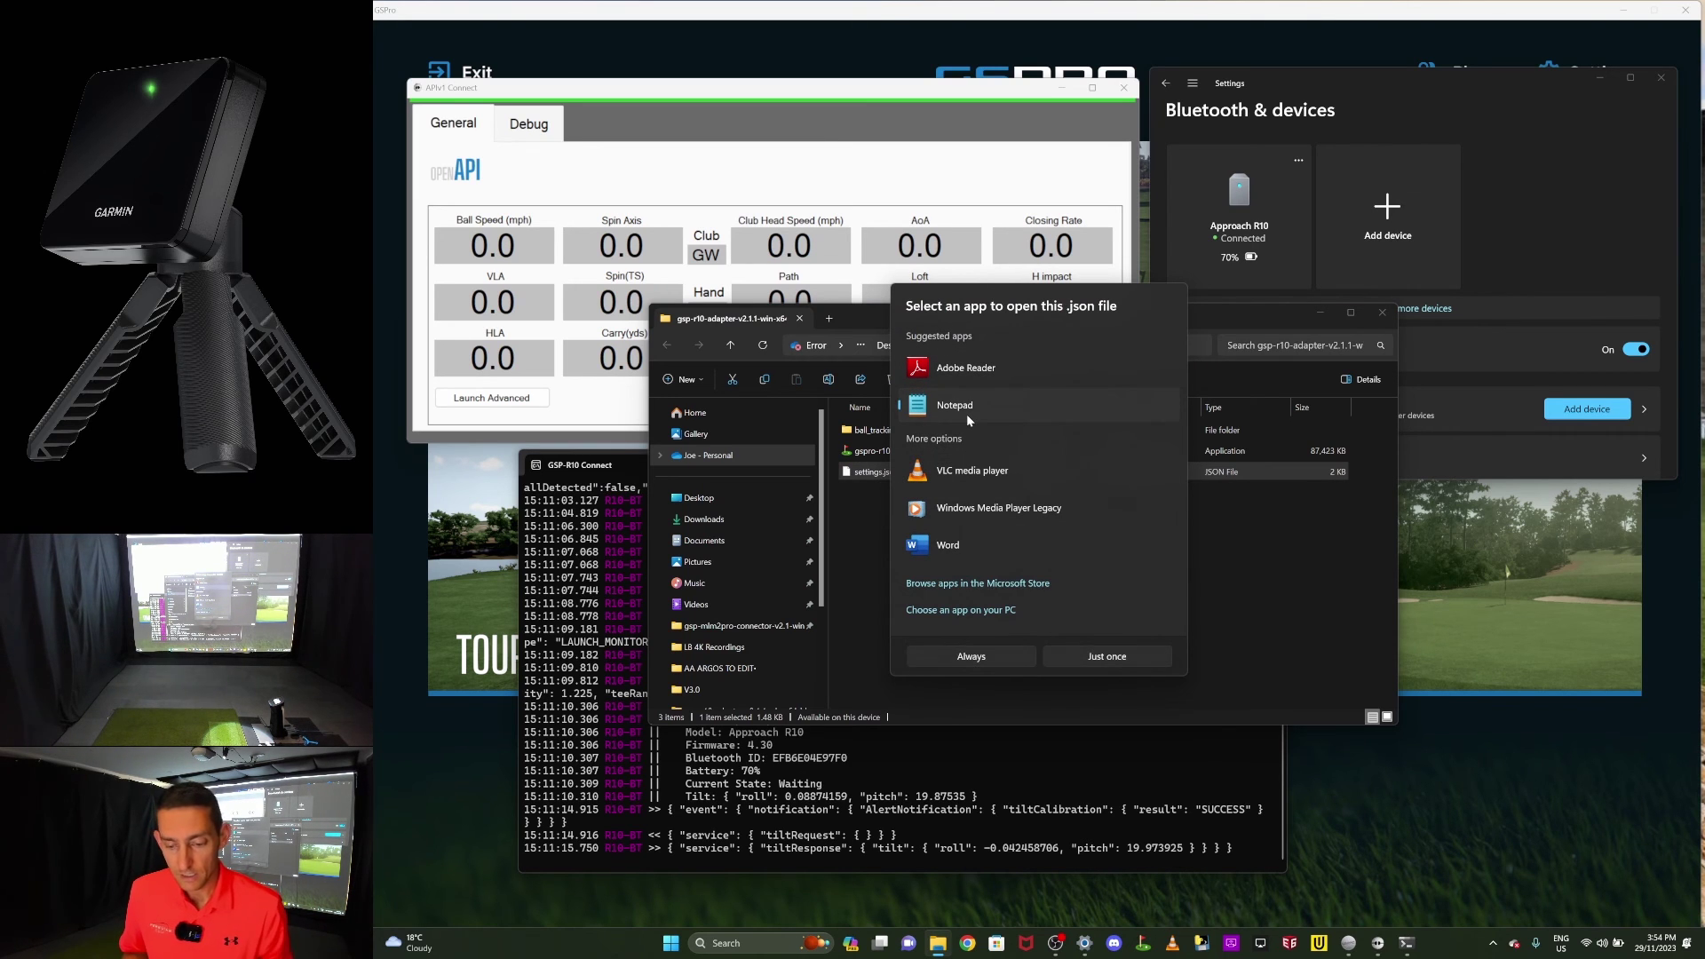
Open settings.json in Notepad just once, positioned beside the Bluetooth settings
left_click(1109, 657)
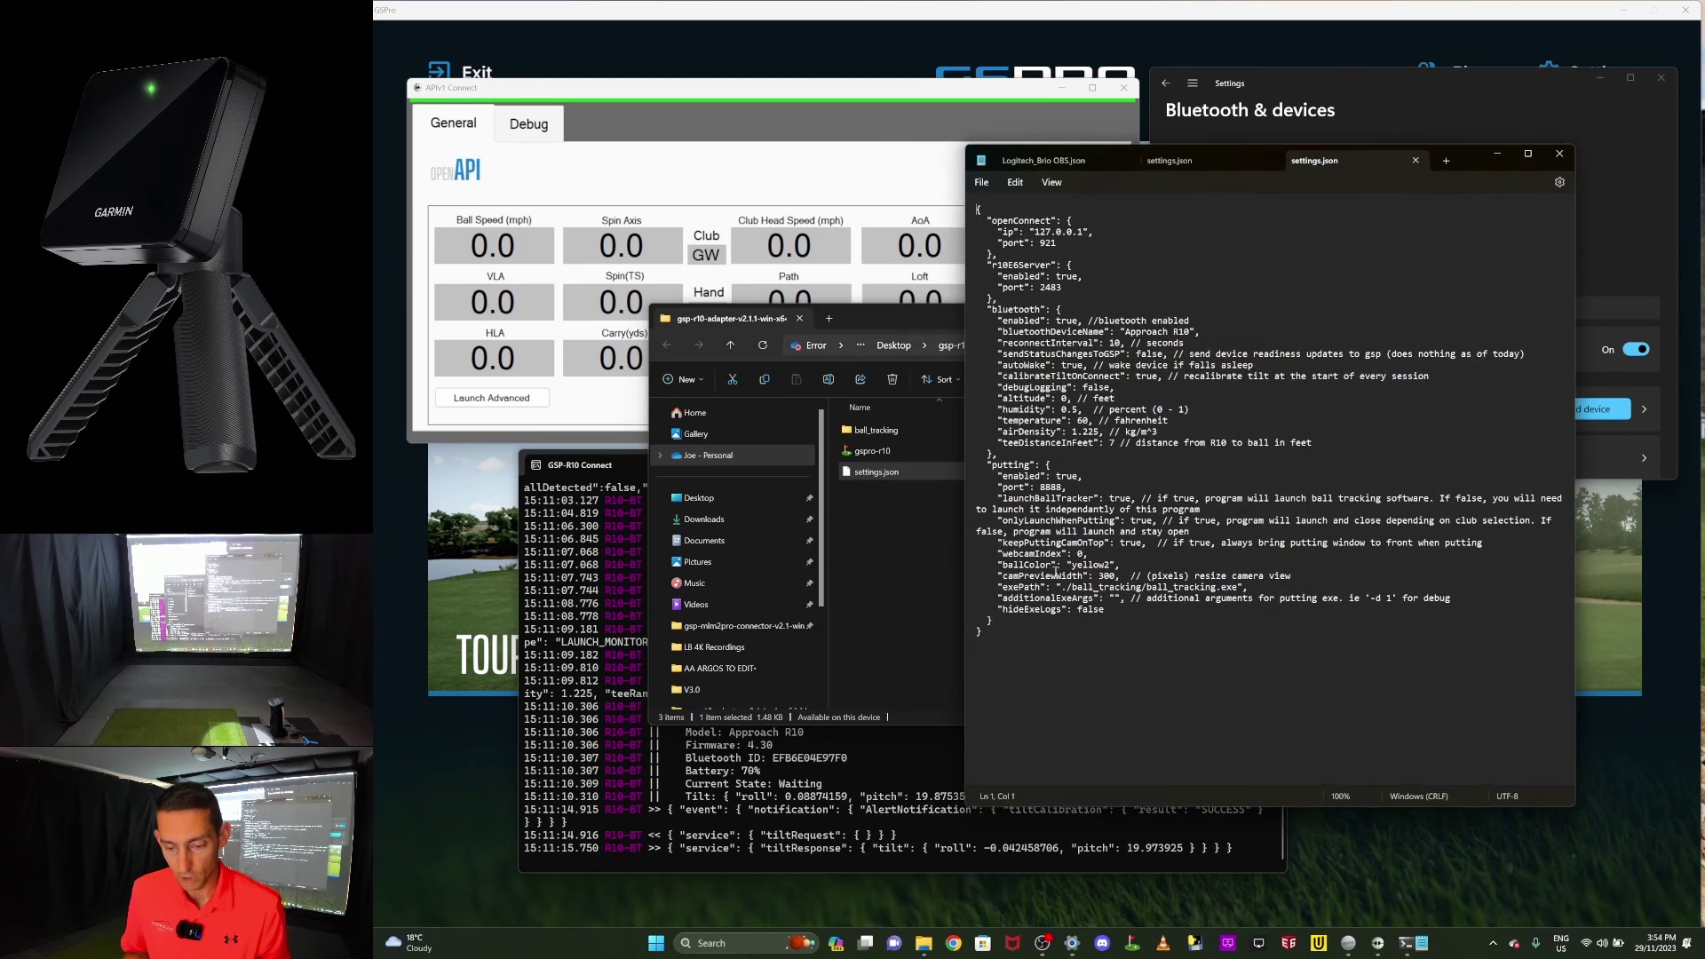
left_click(1270, 165)
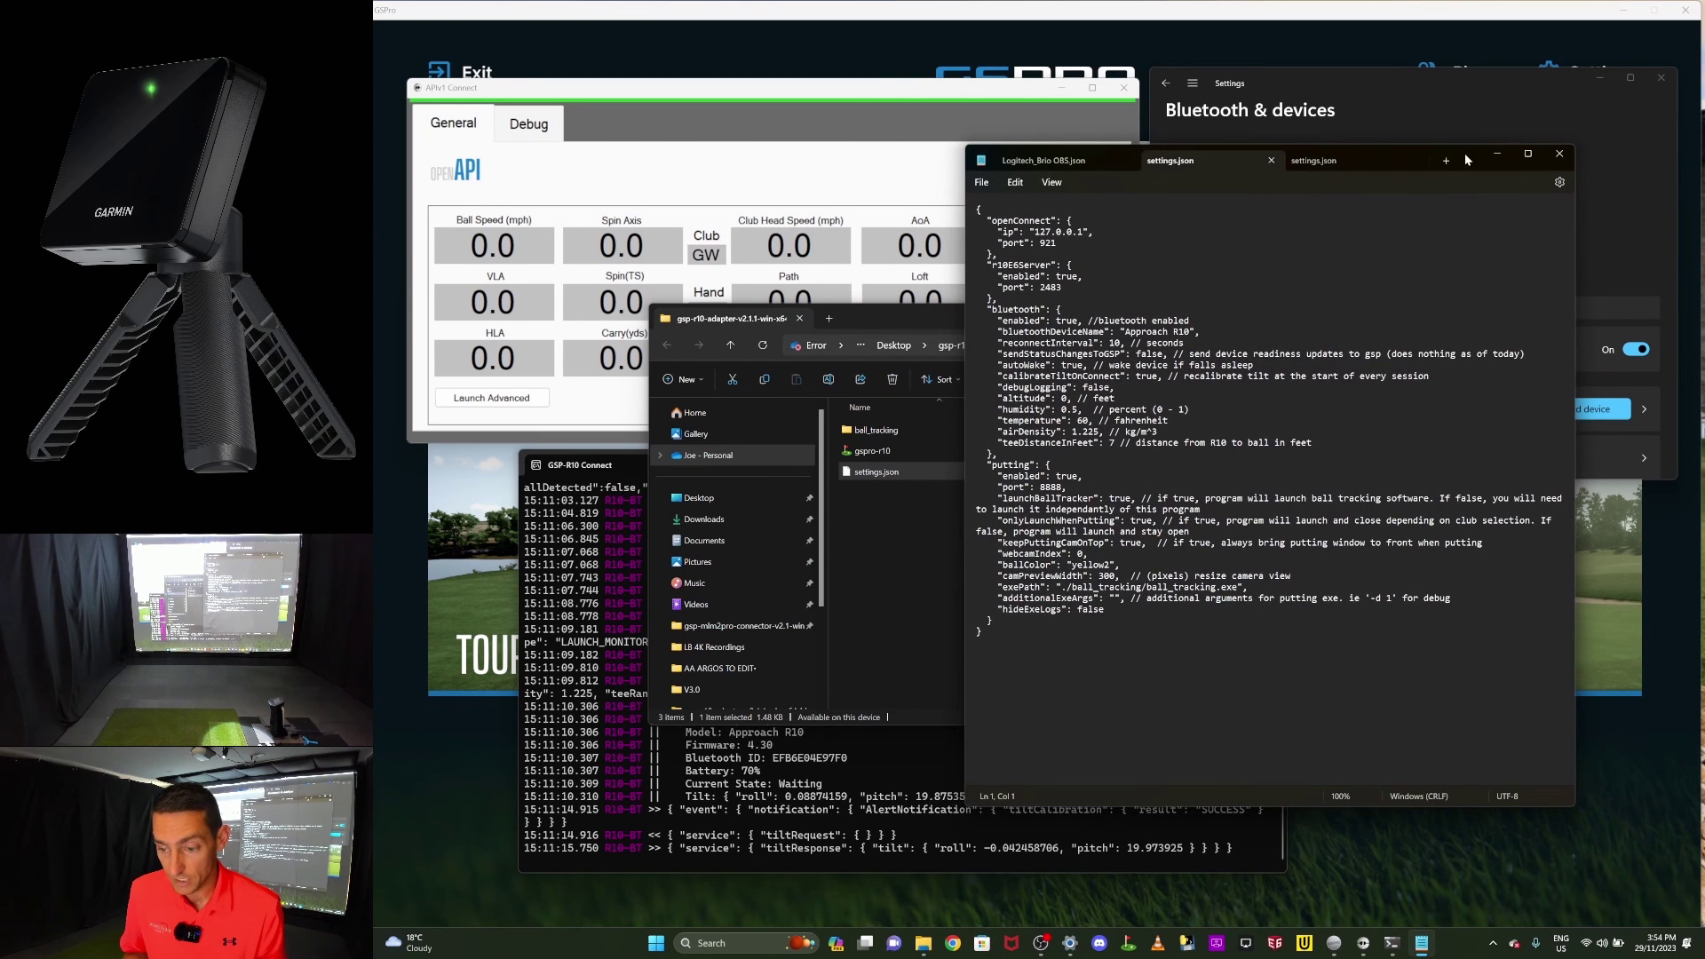
left_click_drag(1463, 153, 1080, 177)
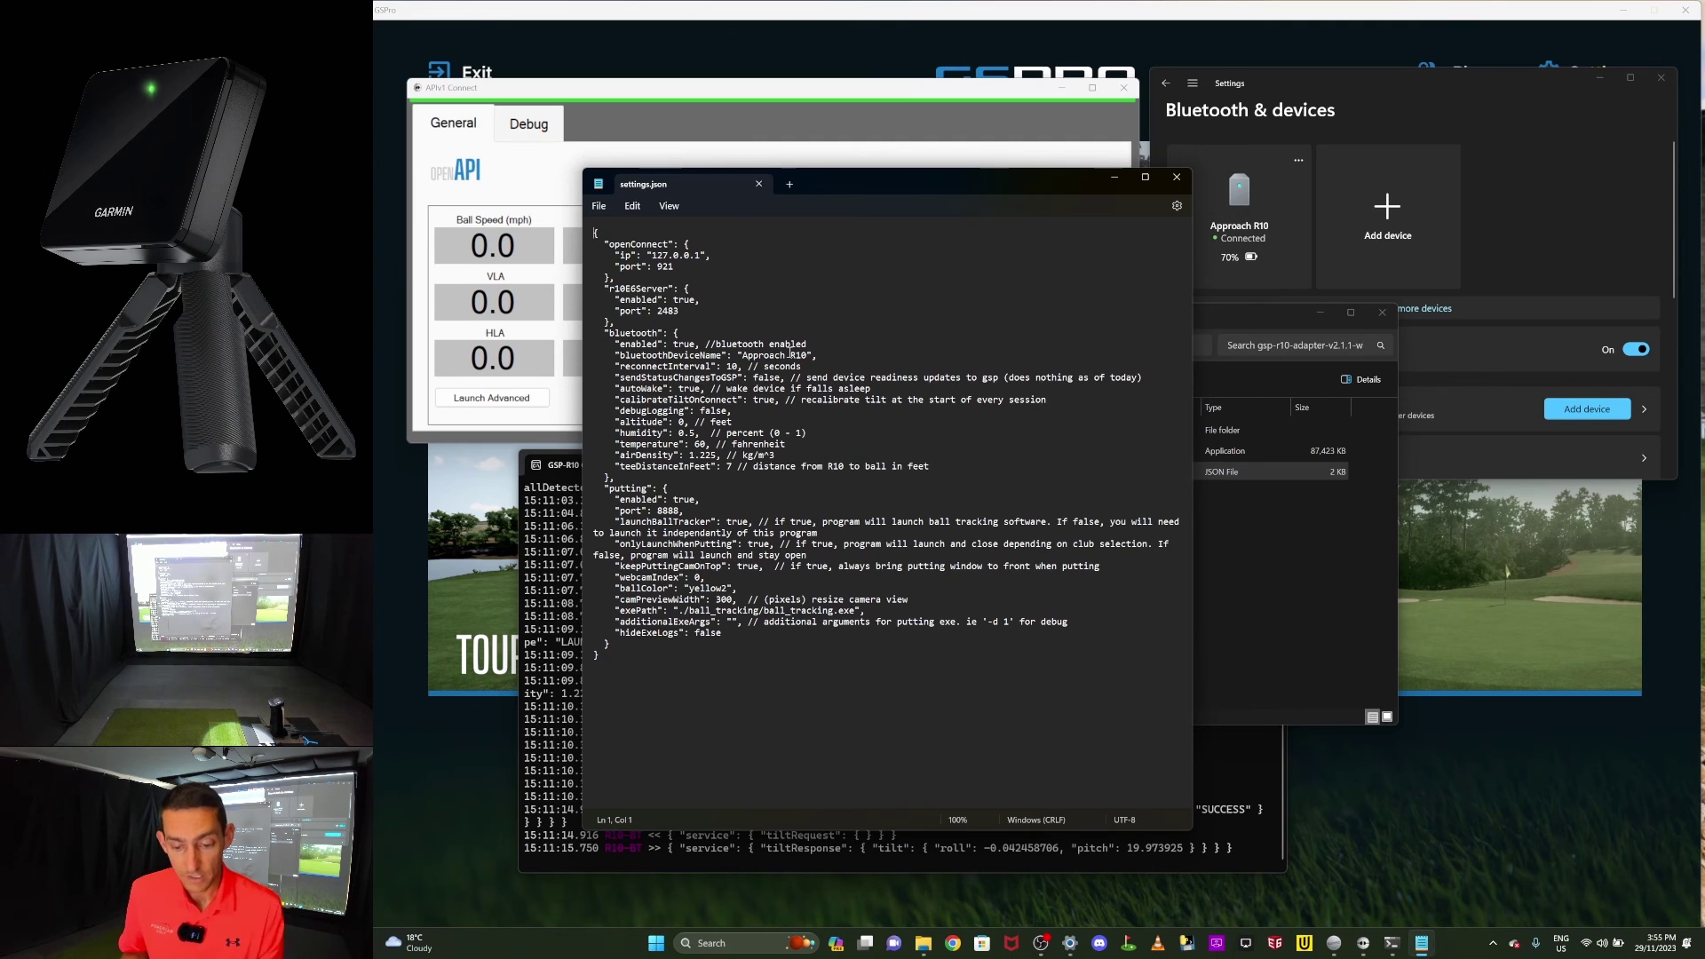
Inspect the bluetoothDeviceName value 'Approach R10', then close Notepad without changes
left_click(804, 356)
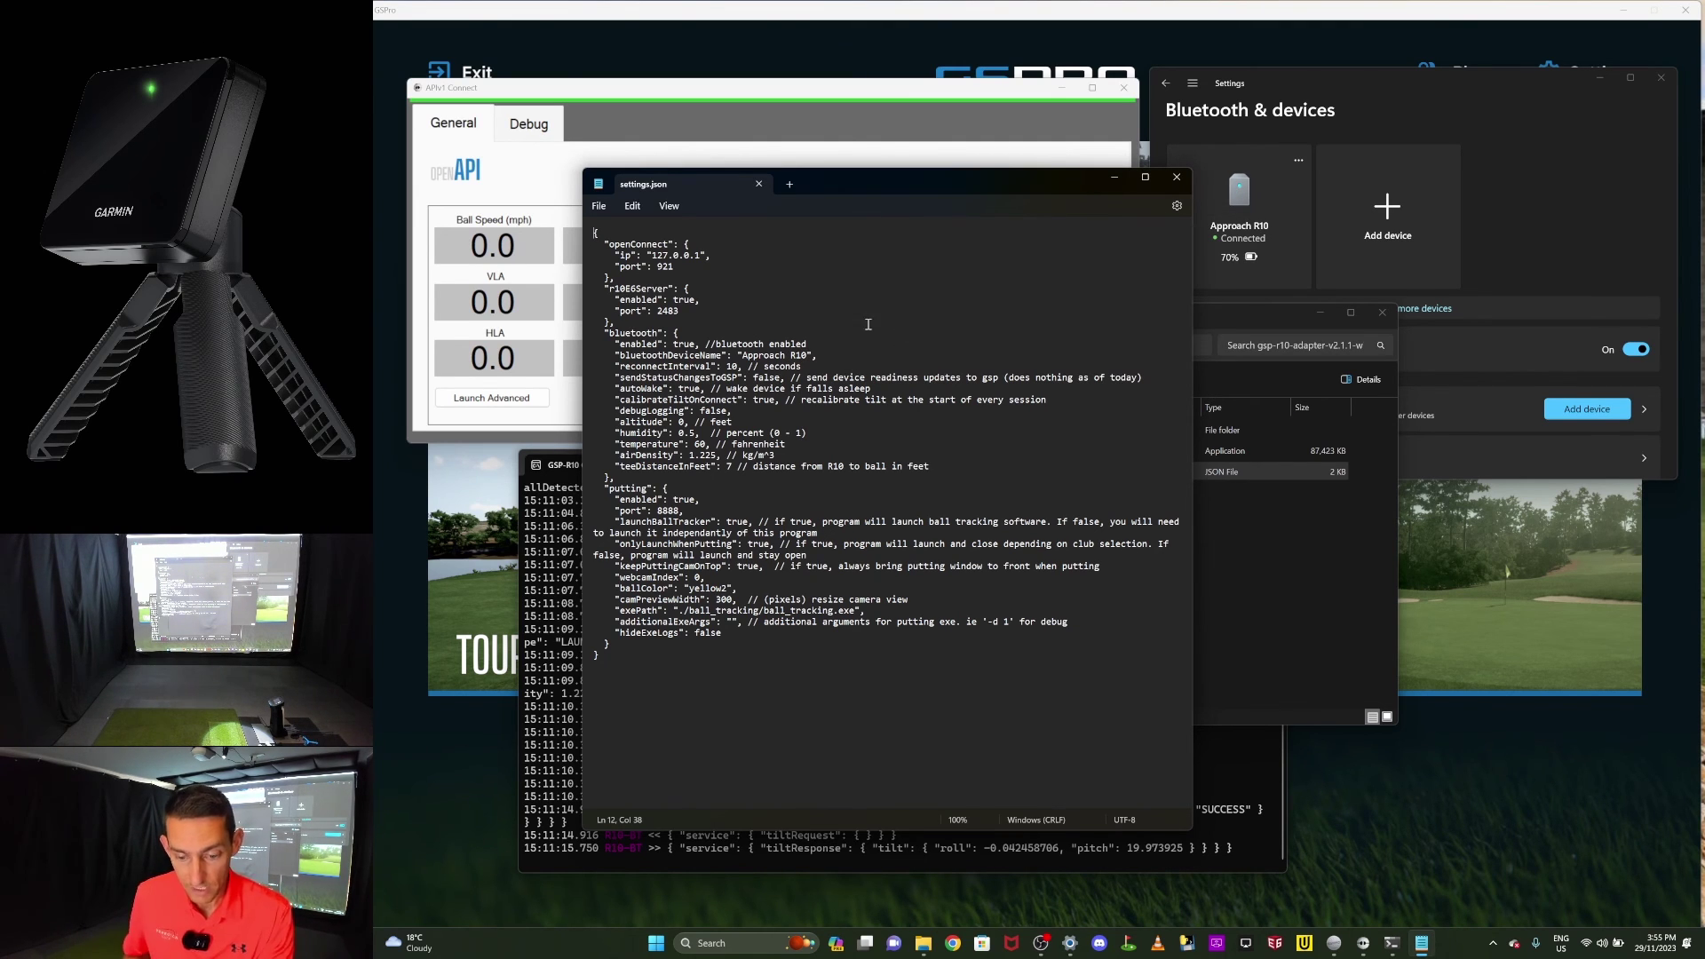
left_click_drag(792, 355, 745, 355)
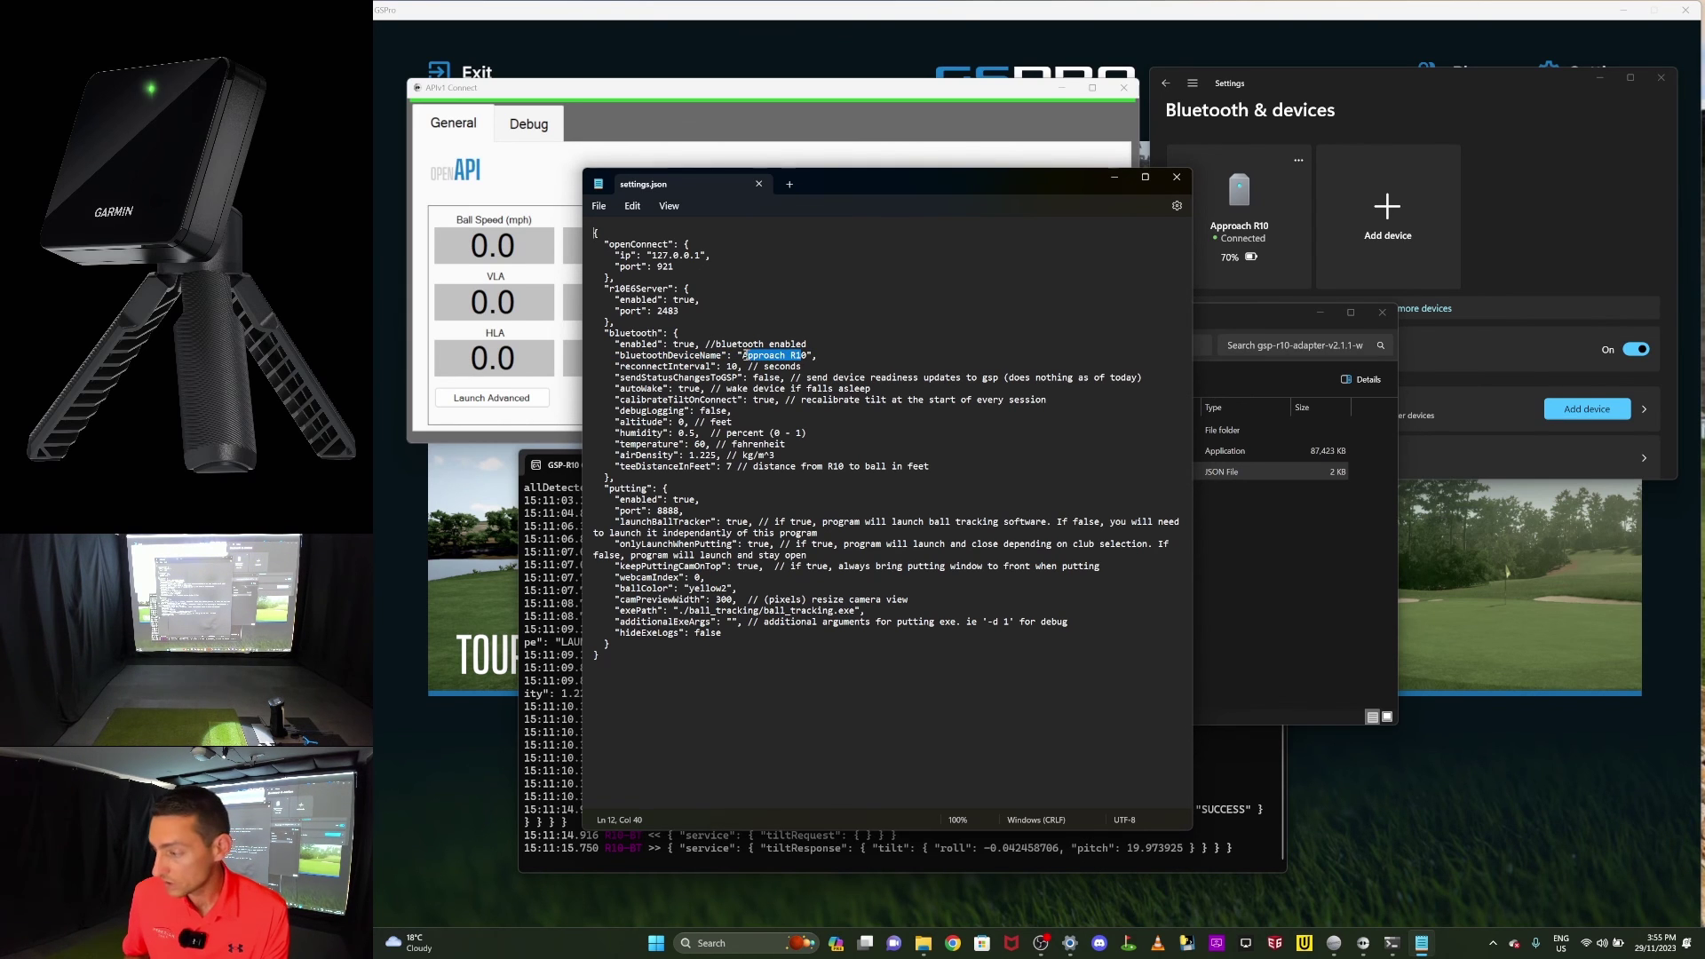
left_click(806, 356)
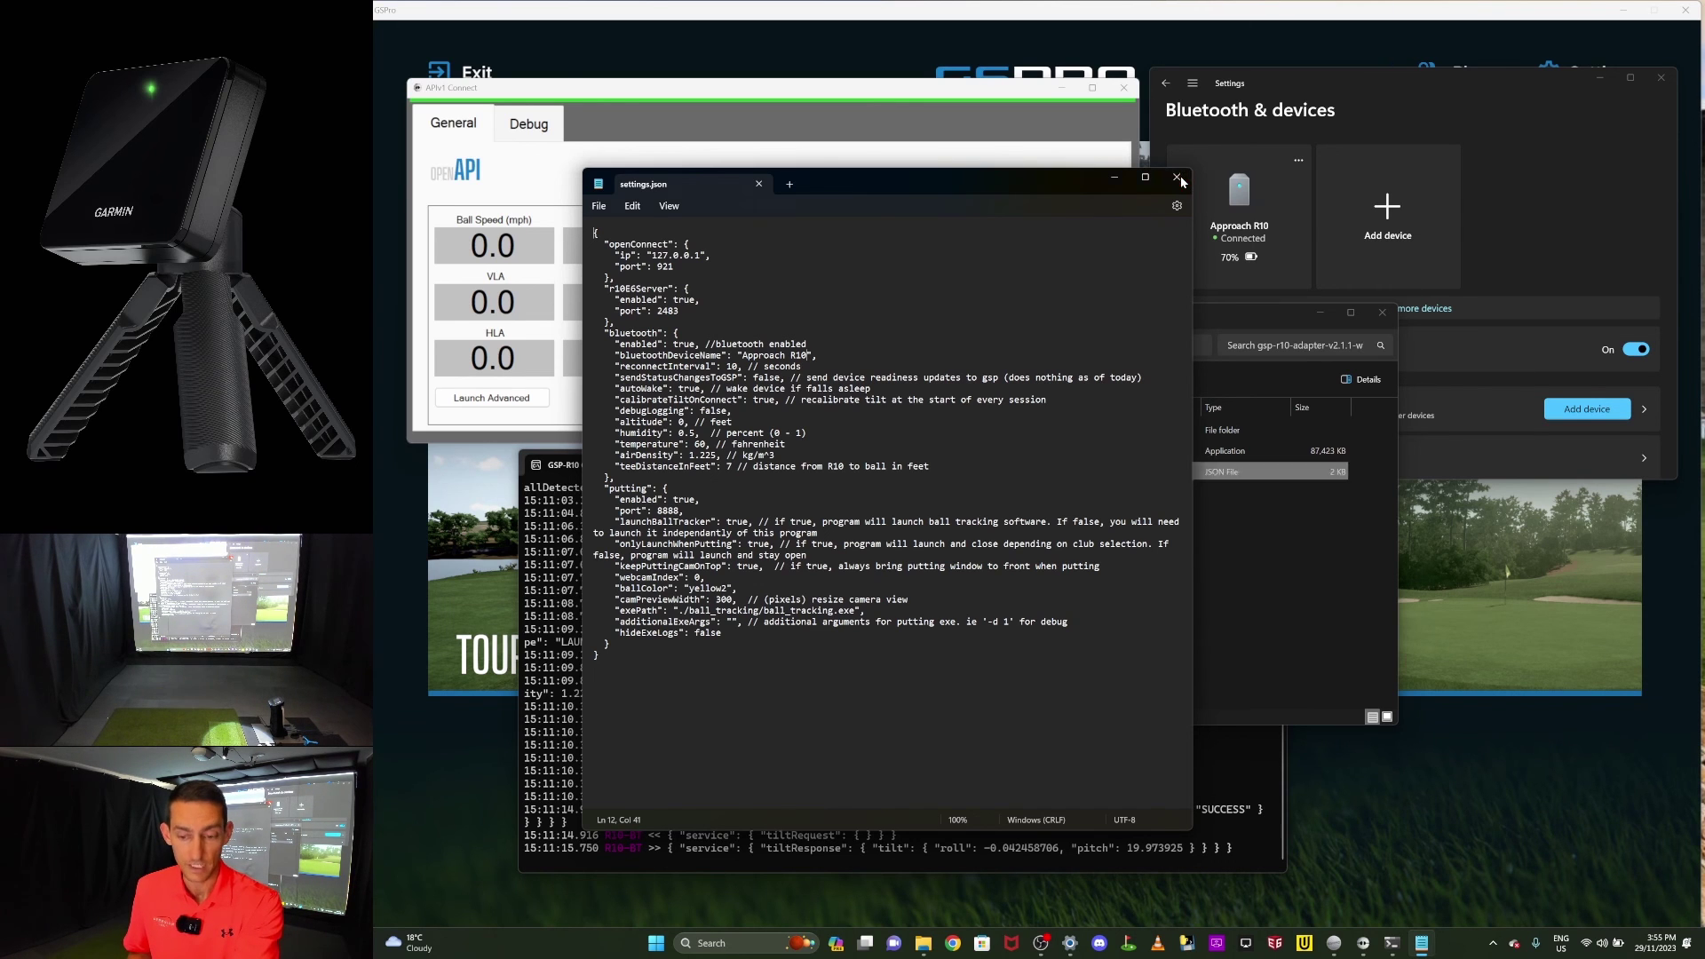
left_click(1179, 179)
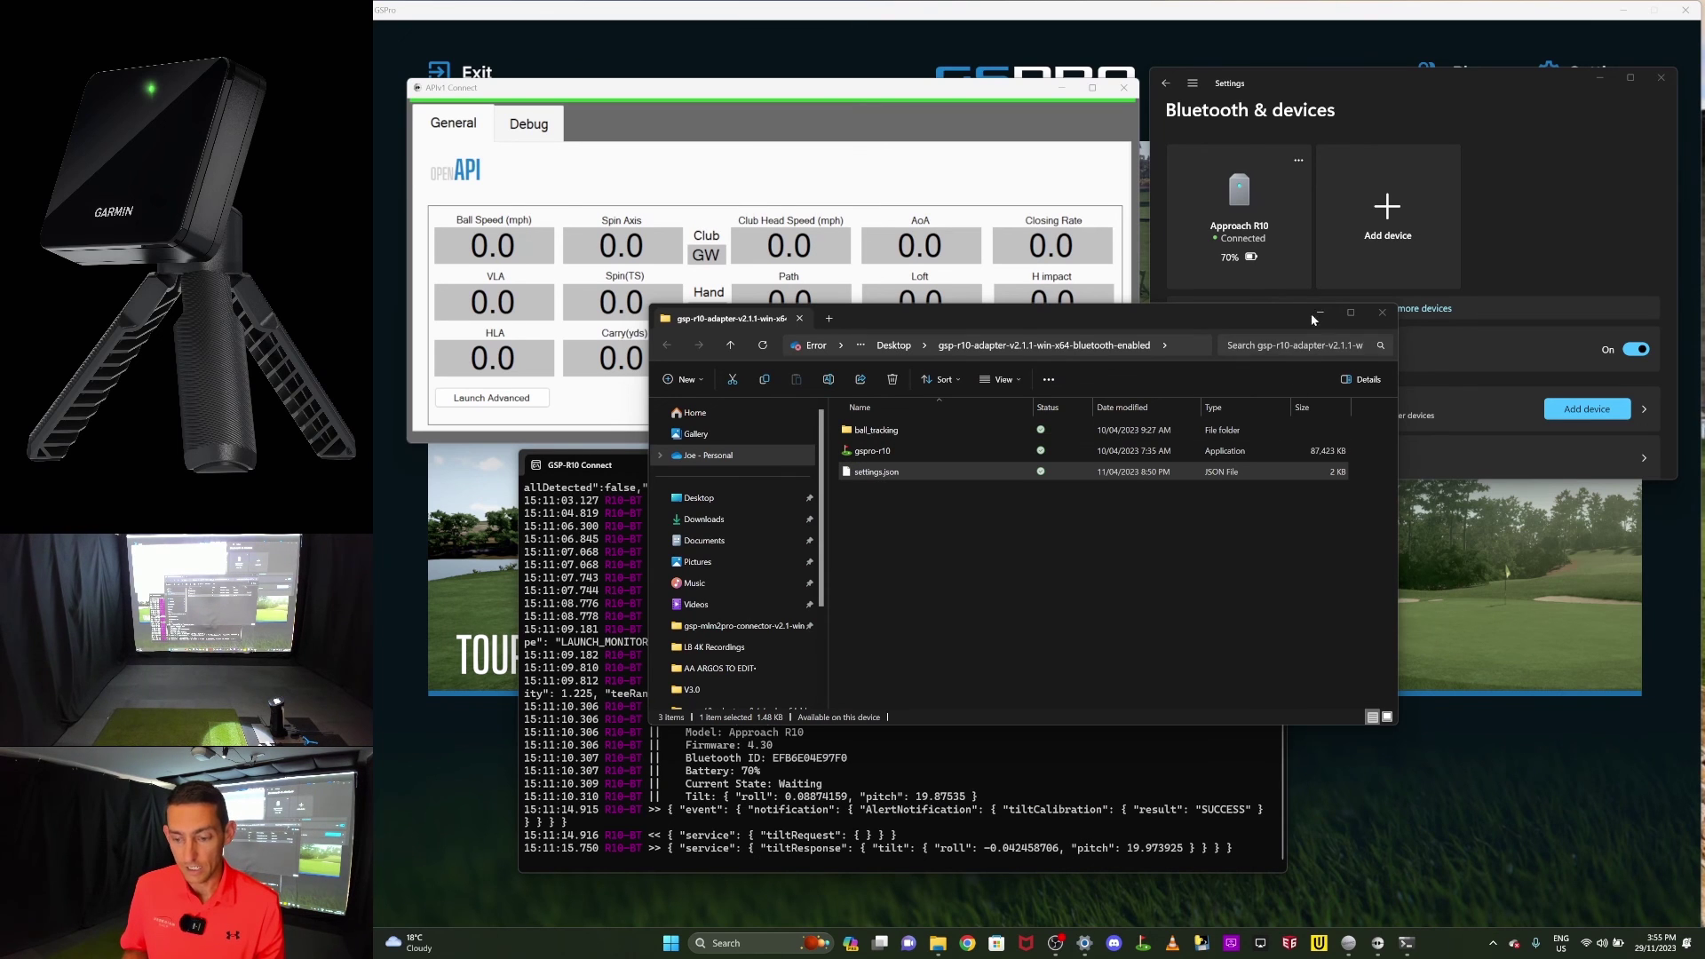
Close the gsp-r10-adapter folder window and unpin the gspro-r10 shortcut from the taskbar
left_click(1382, 312)
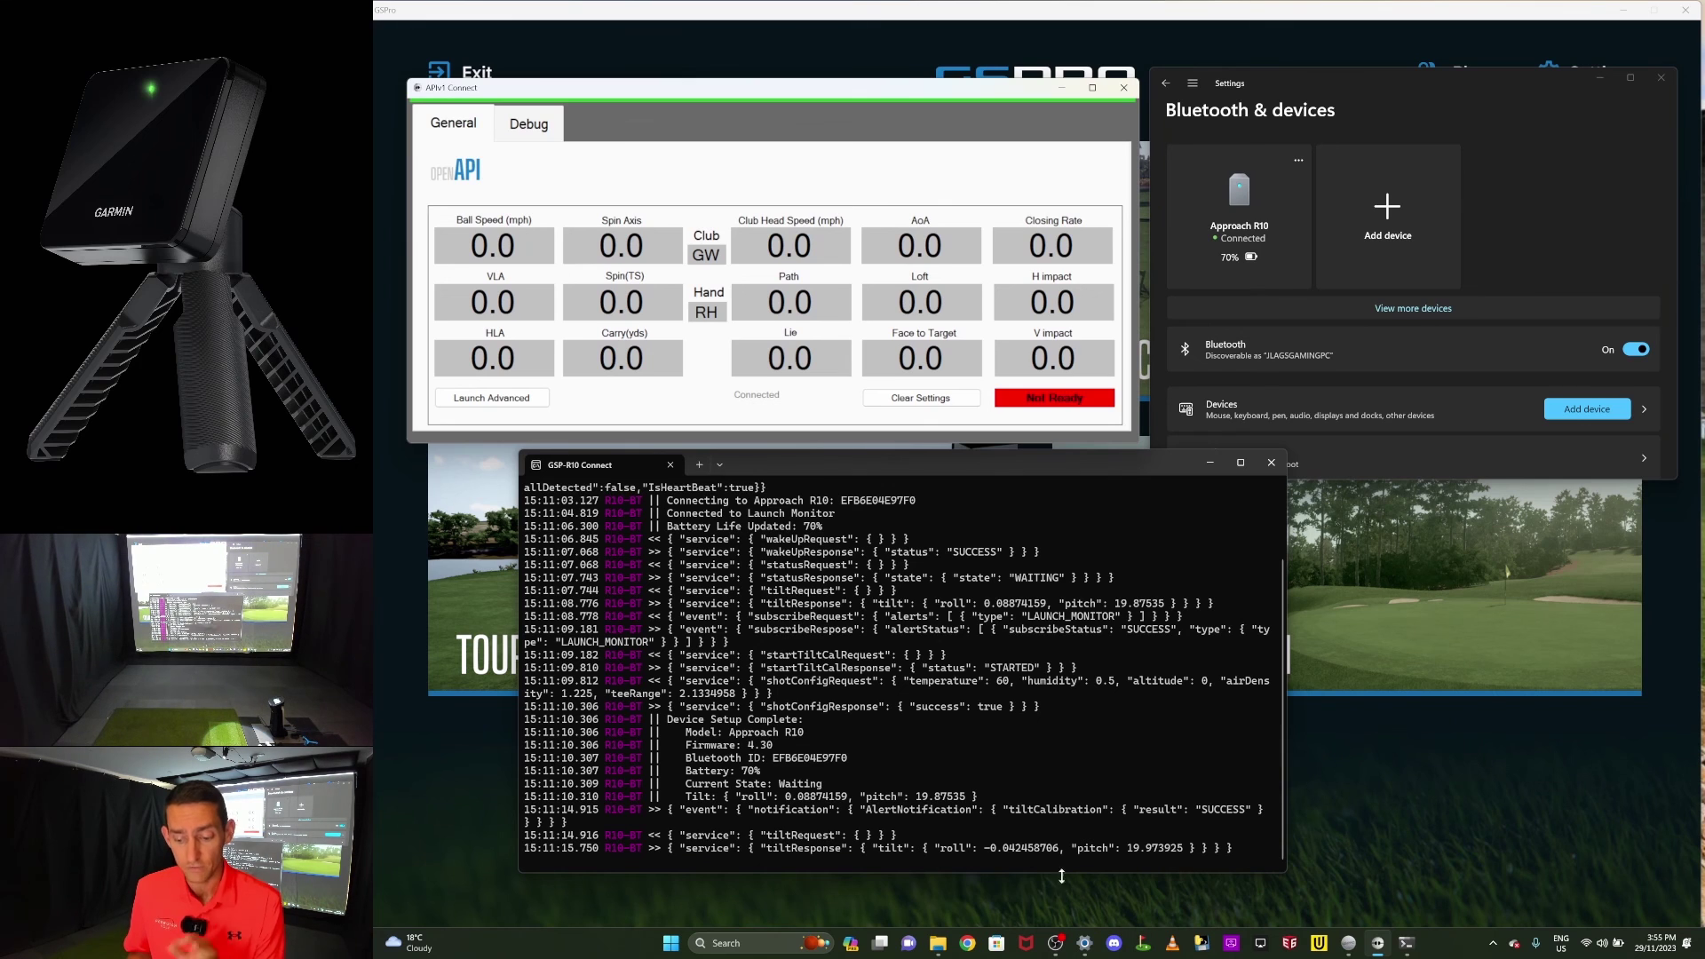
right_click(1143, 945)
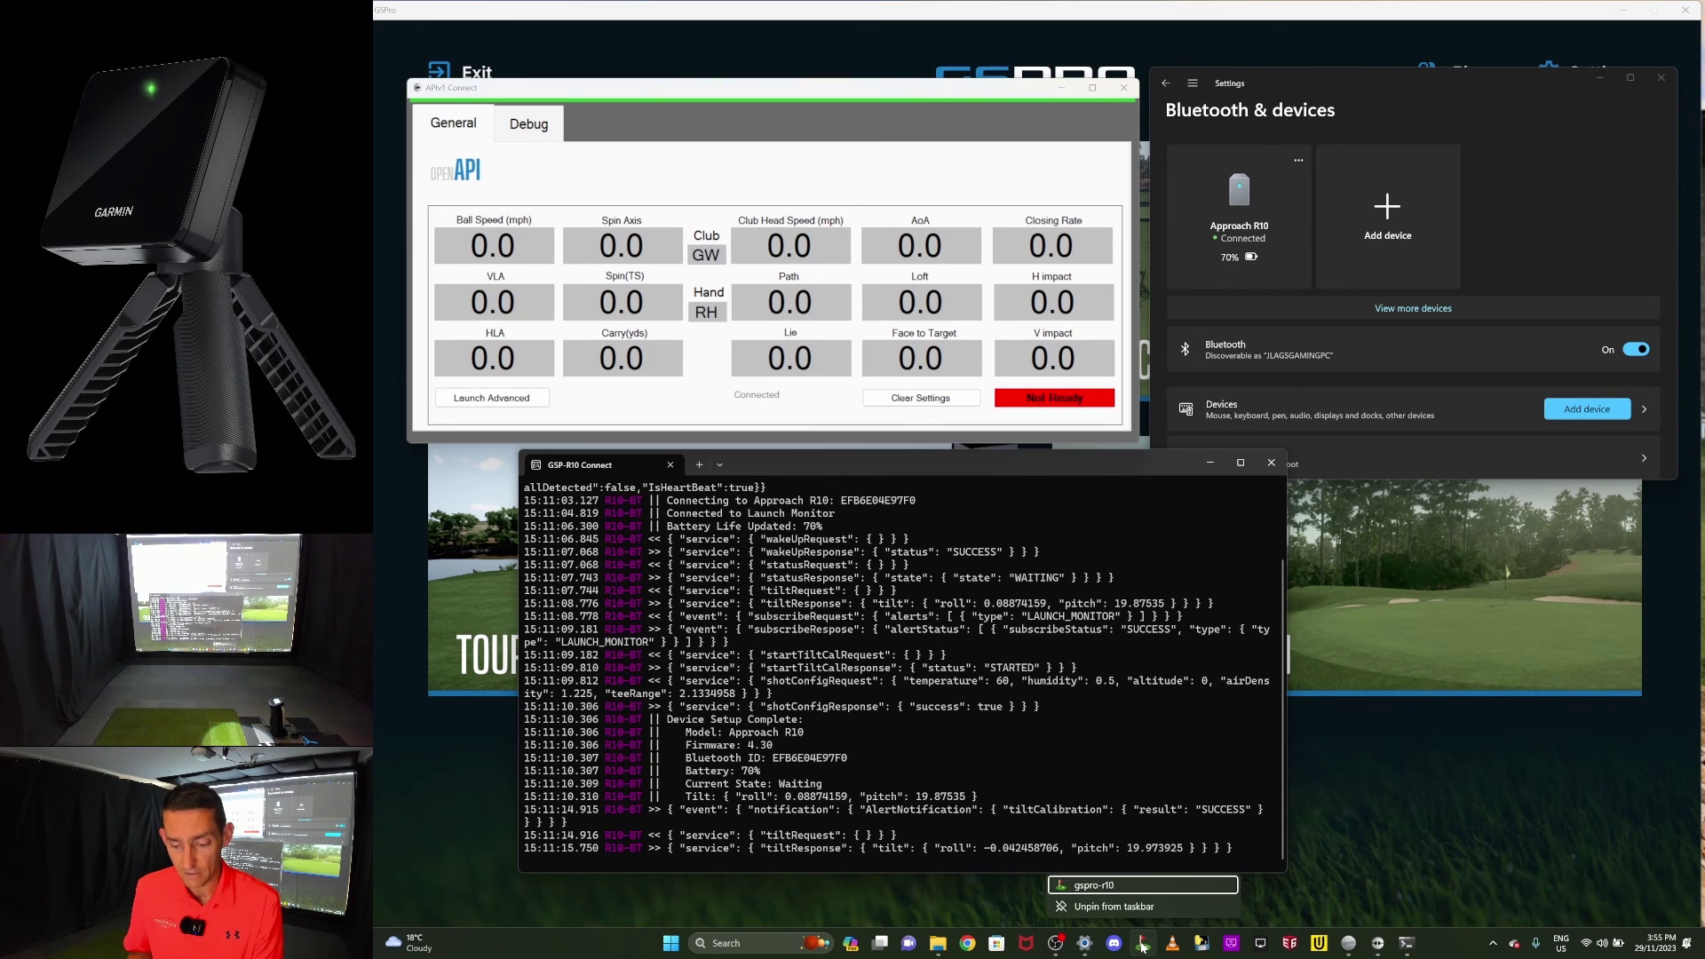
left_click(1116, 907)
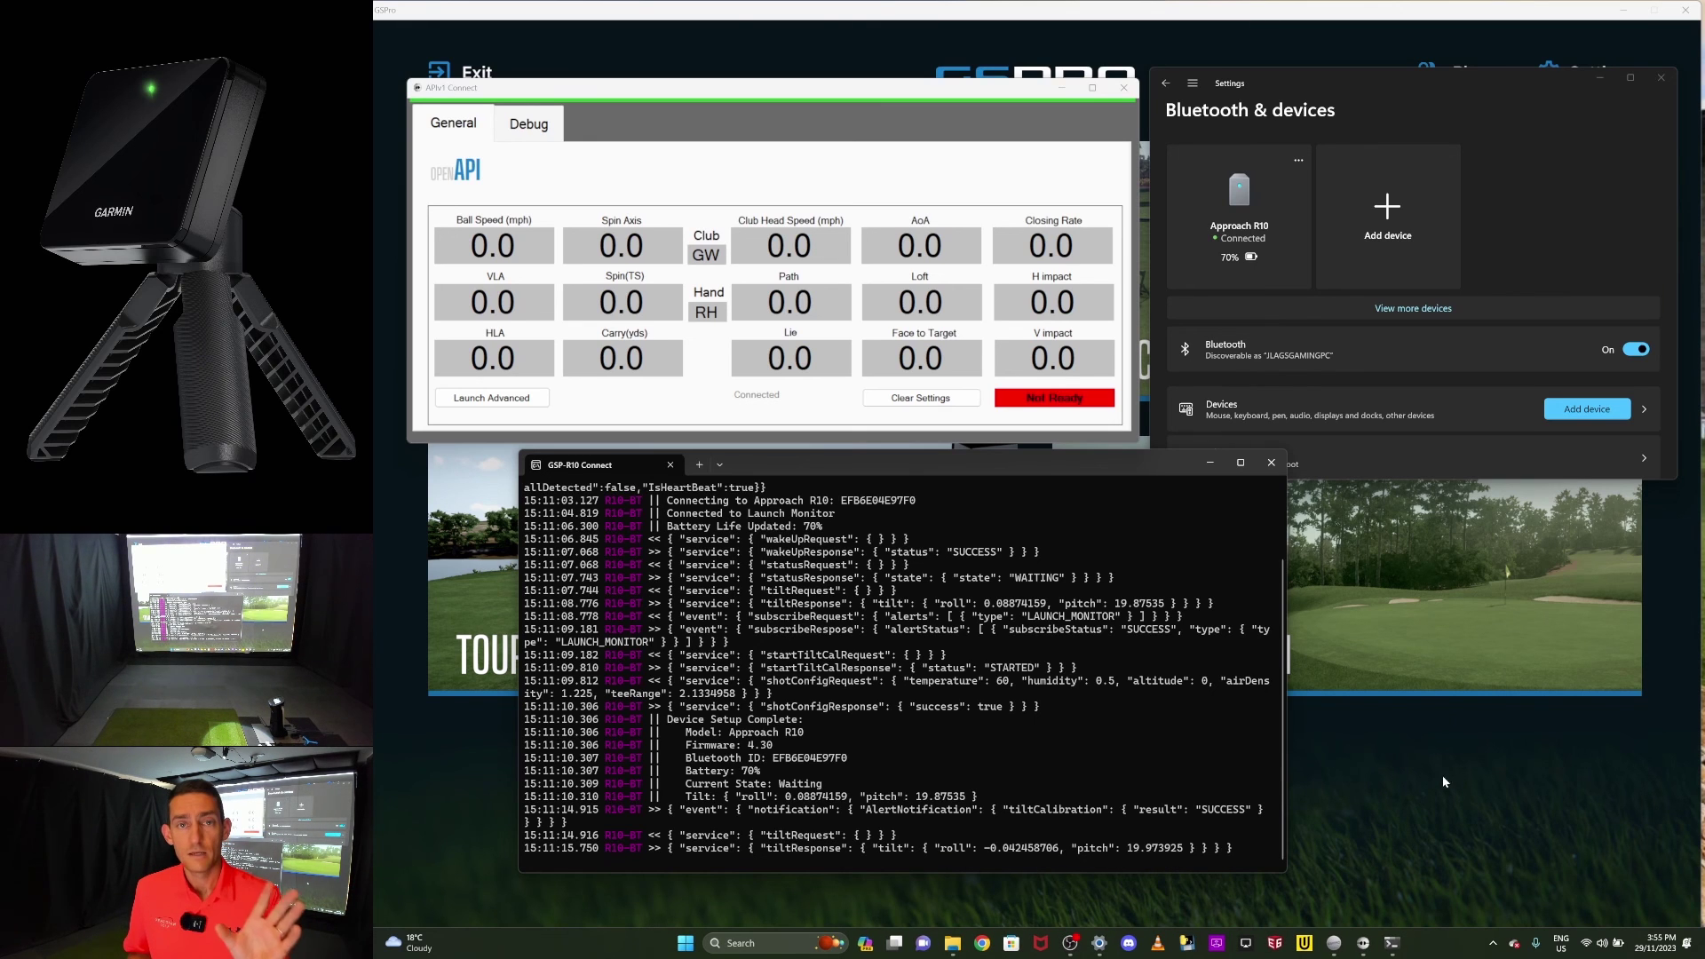